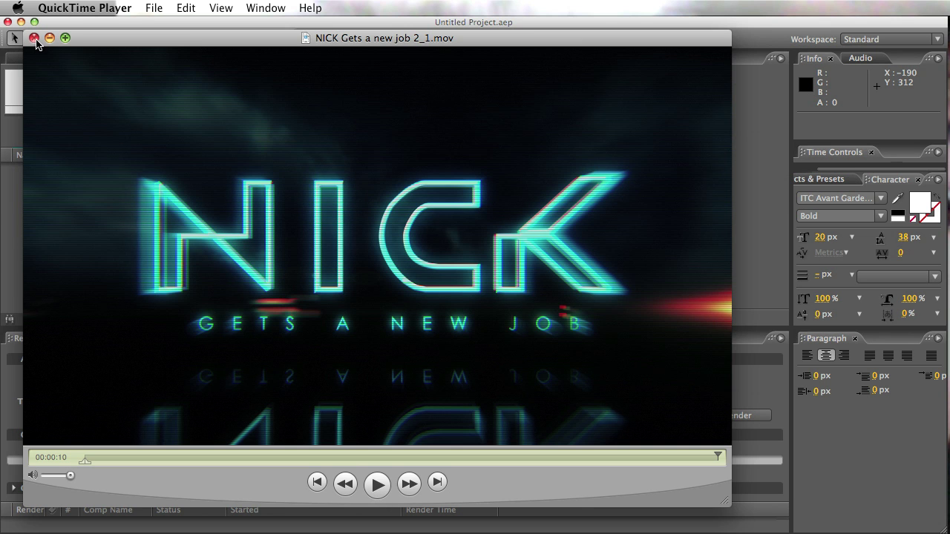
- Scrub through the finished neon title animation to review it and close the video
{"action": "left_click_drag", "start_coordinate": [122, 460], "coordinate": [170, 461]}
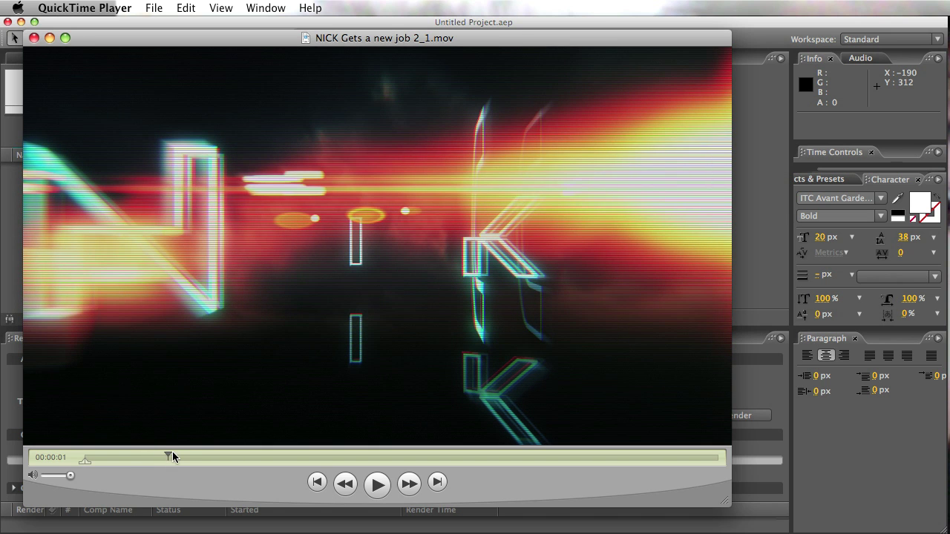
{"action": "left_click_drag", "start_coordinate": [182, 461], "coordinate": [613, 473]}
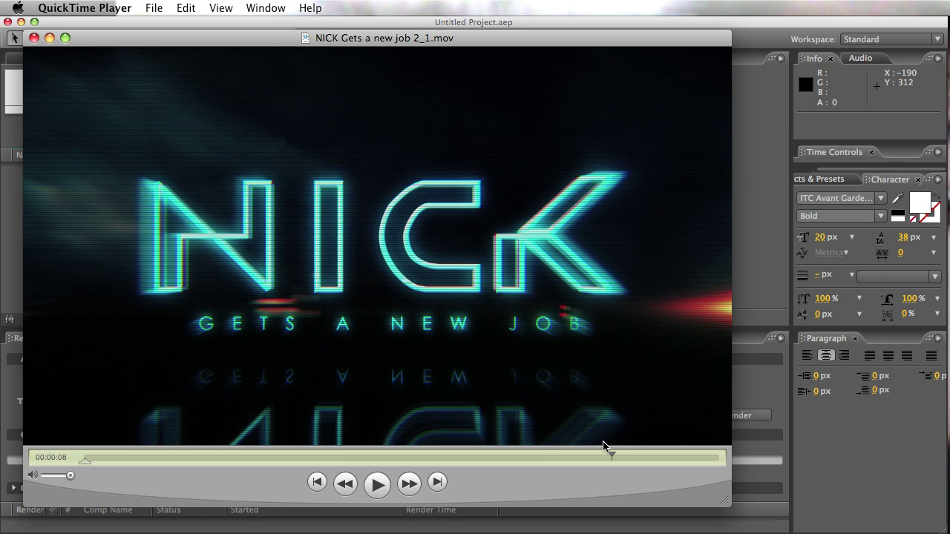
{"action": "key", "text": "super+w"}
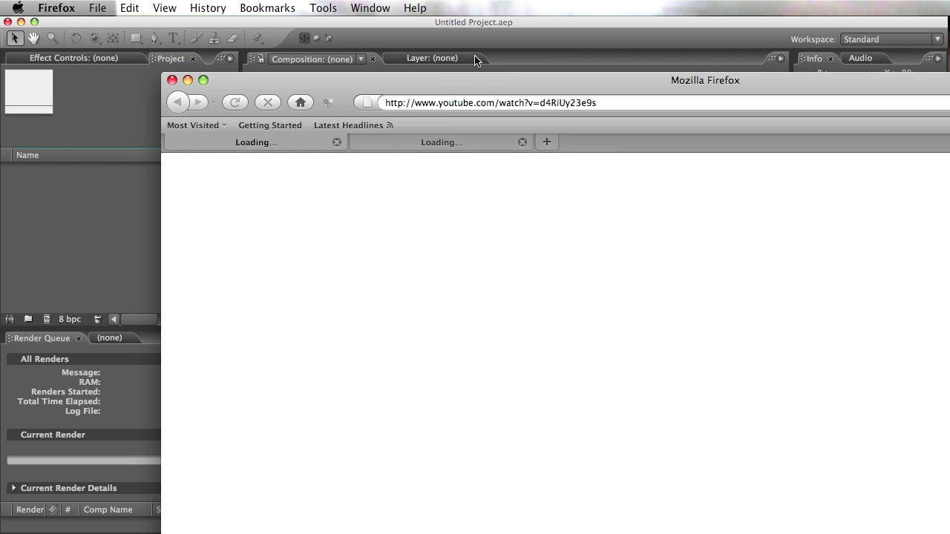
- Reposition the browser window and examine the Tron font preview on dafont.com
{"action": "left_click_drag", "start_coordinate": [474, 84], "coordinate": [335, 47]}
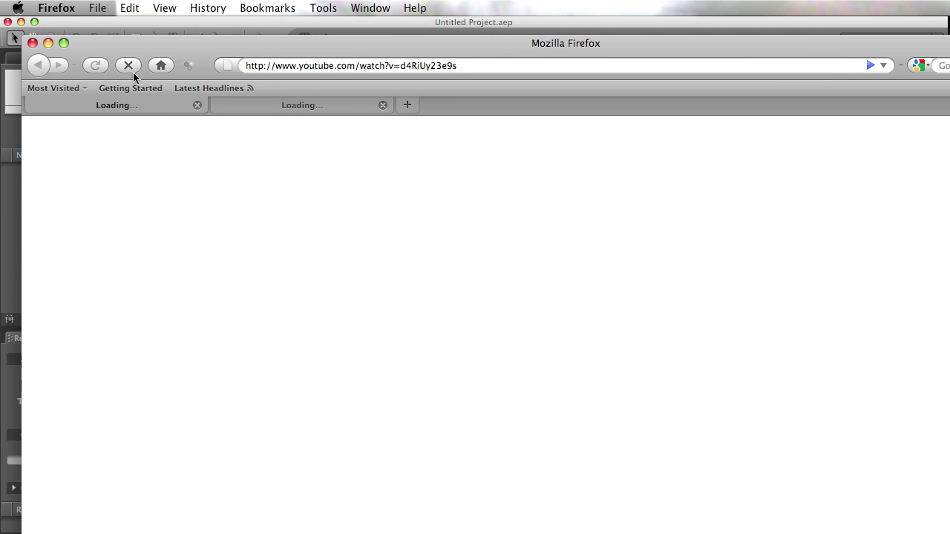
{"action": "left_click_drag", "start_coordinate": [192, 57], "coordinate": [175, 44]}
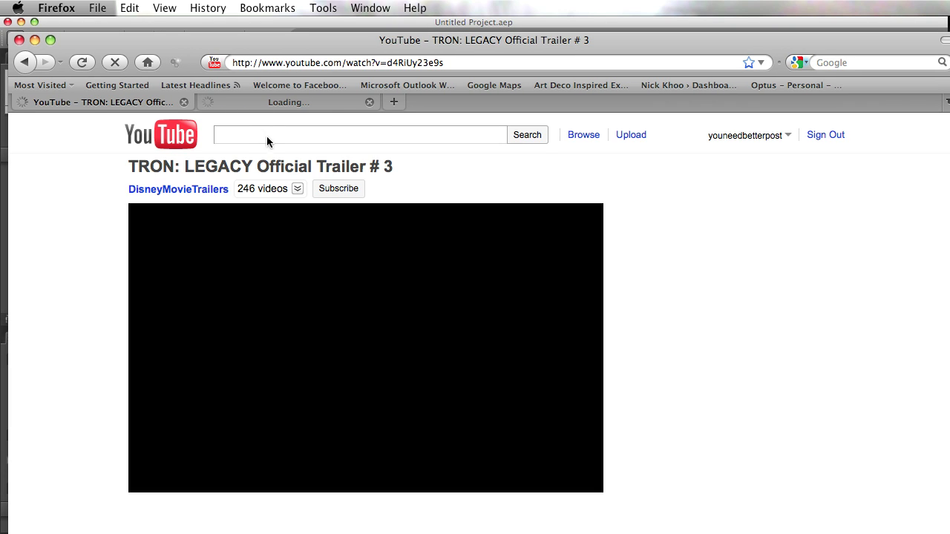
{"action": "left_click", "coordinate": [315, 103]}
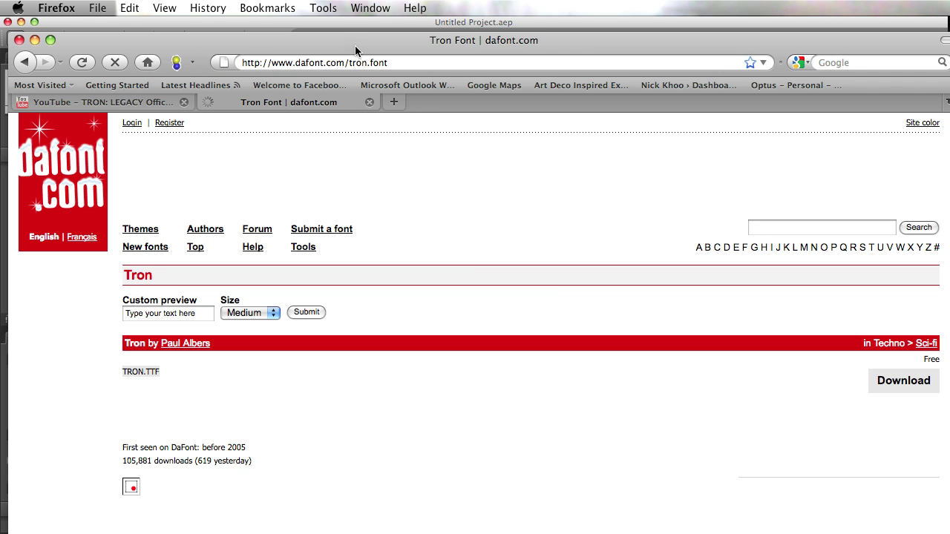
{"action": "mouse_move", "coordinate": [358, 48]}
{"action": "left_mouse_down"}
{"action": "mouse_move", "coordinate": [344, 44]}
{"action": "mouse_move", "coordinate": [369, 47]}
{"action": "left_mouse_up"}
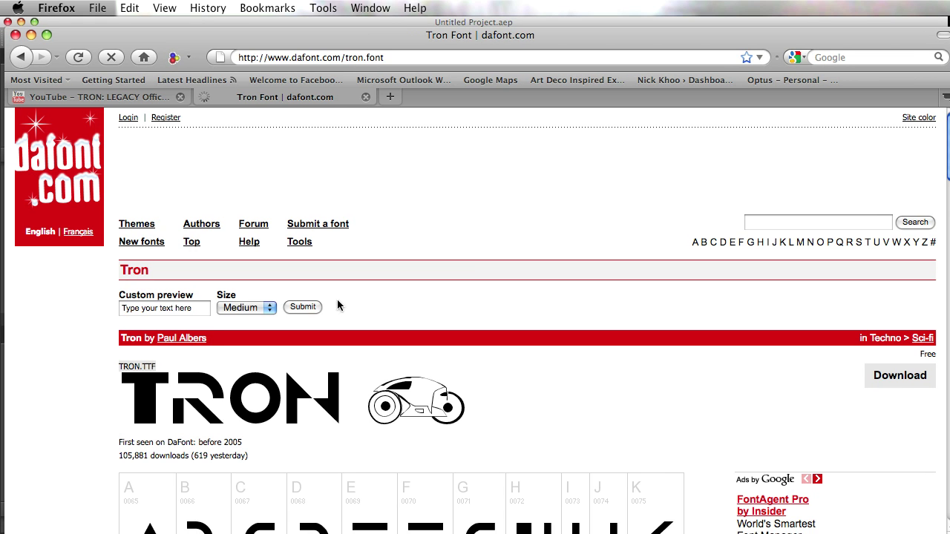
{"action": "scroll", "coordinate": [361, 309], "scroll_direction": "down", "scroll_amount": 3}
{"action": "scroll", "coordinate": [361, 308], "scroll_direction": "up", "scroll_amount": 3}
{"action": "scroll", "coordinate": [361, 308], "scroll_direction": "down", "scroll_amount": 3}
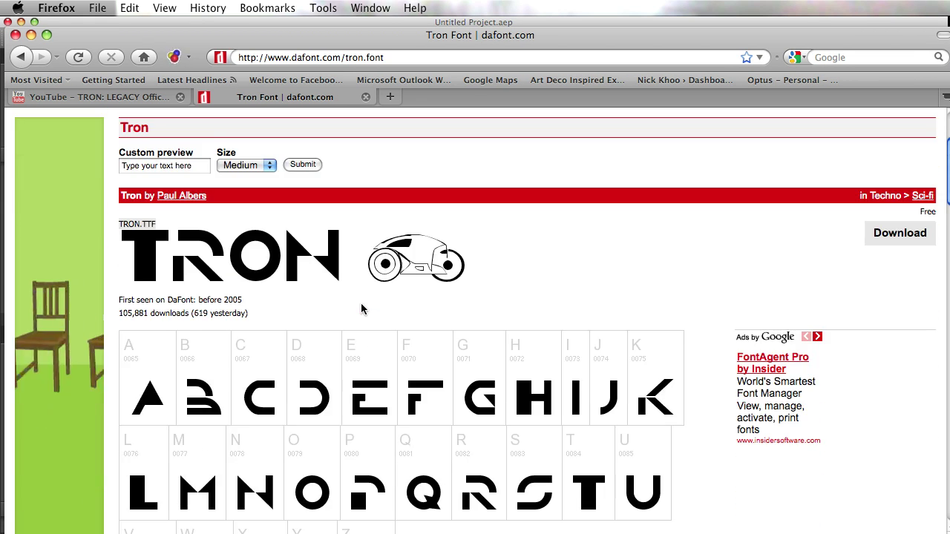
{"action": "scroll", "coordinate": [364, 307], "scroll_direction": "up", "scroll_amount": 2}
- Pause the TRON: LEGACY trailer on YouTube and examine the Tron font's character set on dafont.com
{"action": "left_click", "coordinate": [96, 98]}
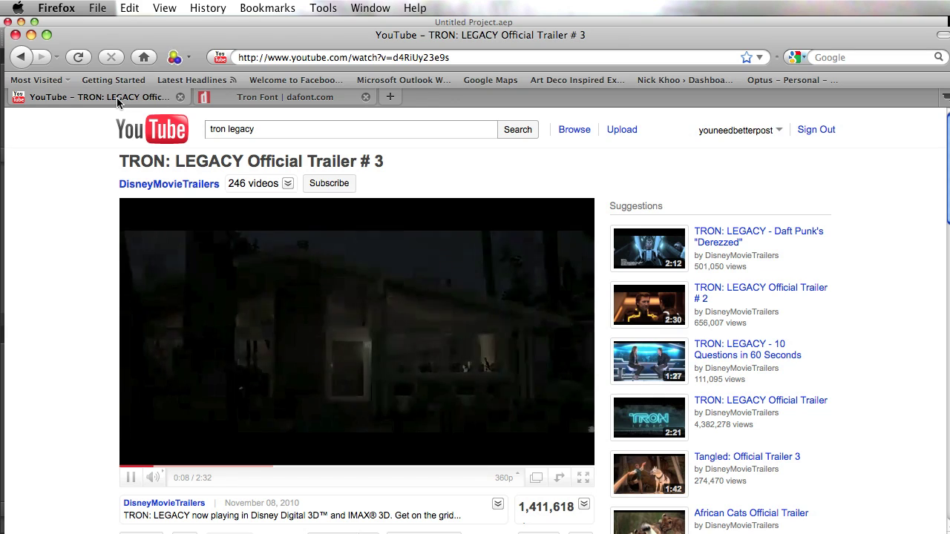
{"action": "left_click", "coordinate": [239, 345]}
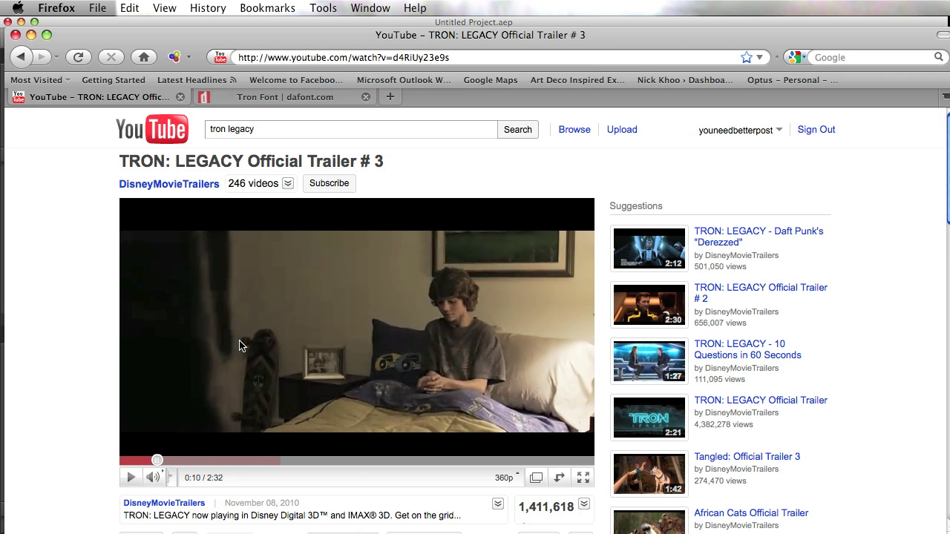
{"action": "left_click", "coordinate": [300, 97]}
{"action": "scroll", "coordinate": [688, 348], "scroll_direction": "down", "scroll_amount": 5}
{"action": "scroll", "coordinate": [688, 353], "scroll_direction": "up", "scroll_amount": 3}
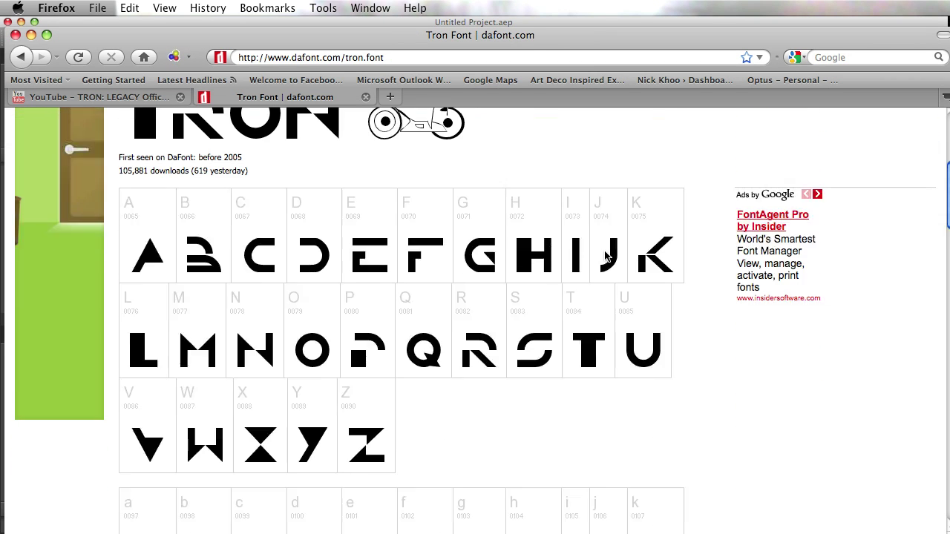
{"action": "scroll", "coordinate": [636, 319], "scroll_direction": "down", "scroll_amount": 5}
{"action": "scroll", "coordinate": [636, 318], "scroll_direction": "up", "scroll_amount": 4}
{"action": "scroll", "coordinate": [636, 319], "scroll_direction": "up", "scroll_amount": 4}
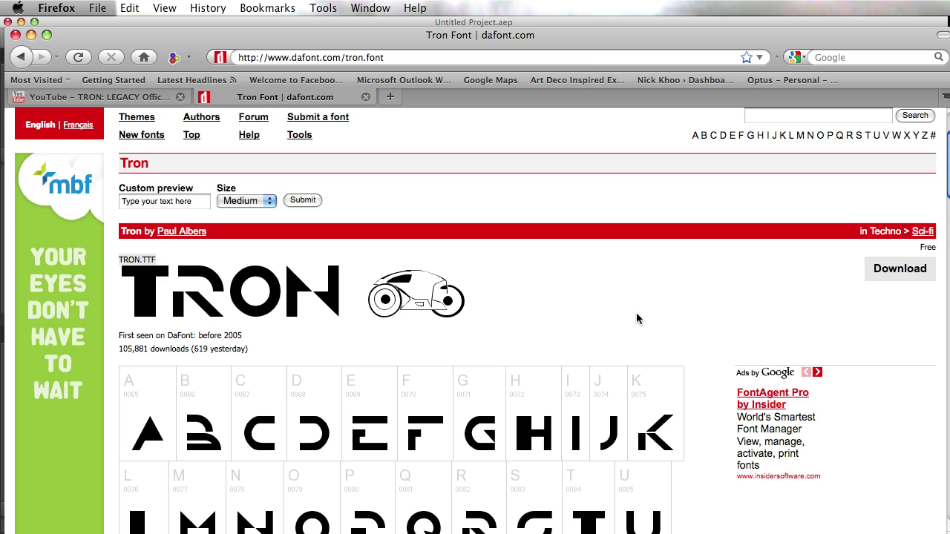
{"action": "scroll", "coordinate": [470, 269], "scroll_direction": "up", "scroll_amount": 3}
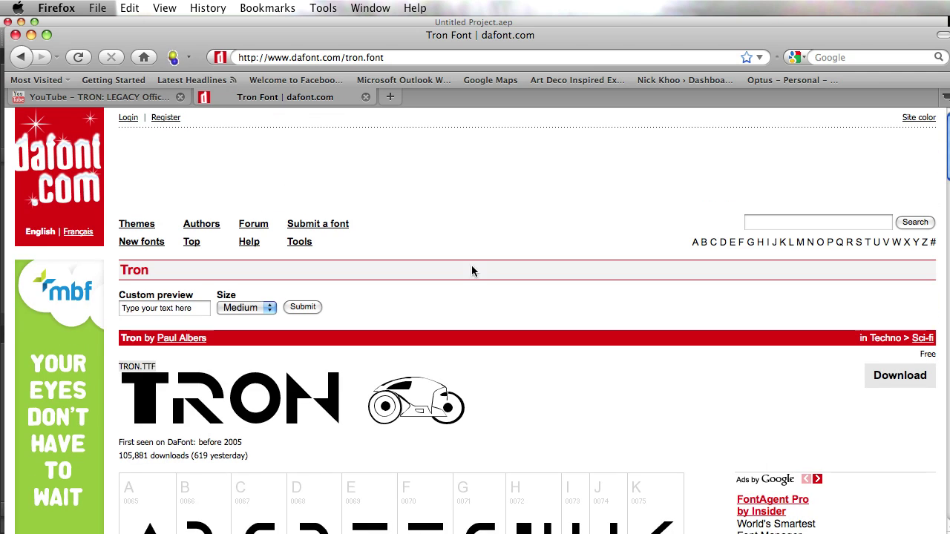
- Switch to After Effects and start a new composition with the PAL D1/DV Widescreen Square Pixel preset
{"action": "left_click", "coordinate": [248, 24]}
{"action": "left_click", "coordinate": [134, 225]}
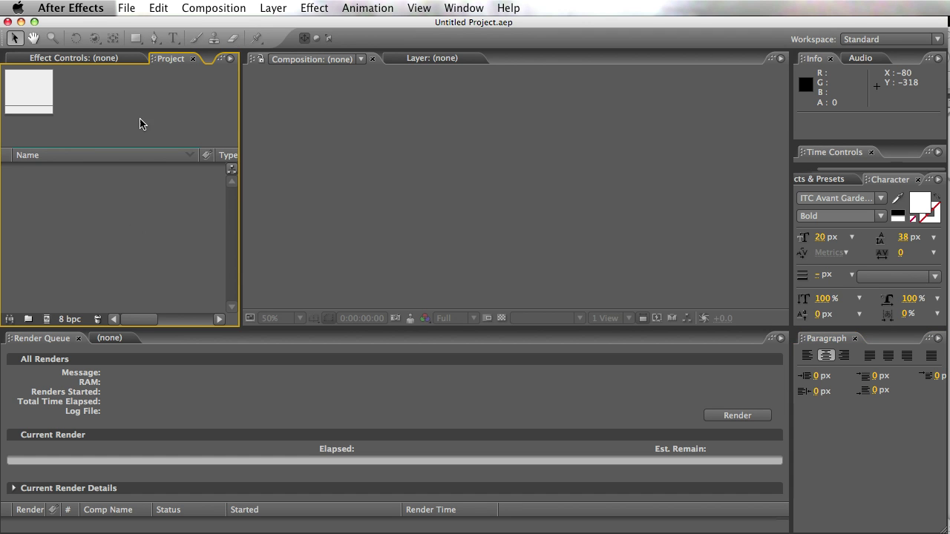
{"action": "right_click", "coordinate": [95, 228]}
{"action": "left_click", "coordinate": [115, 234]}
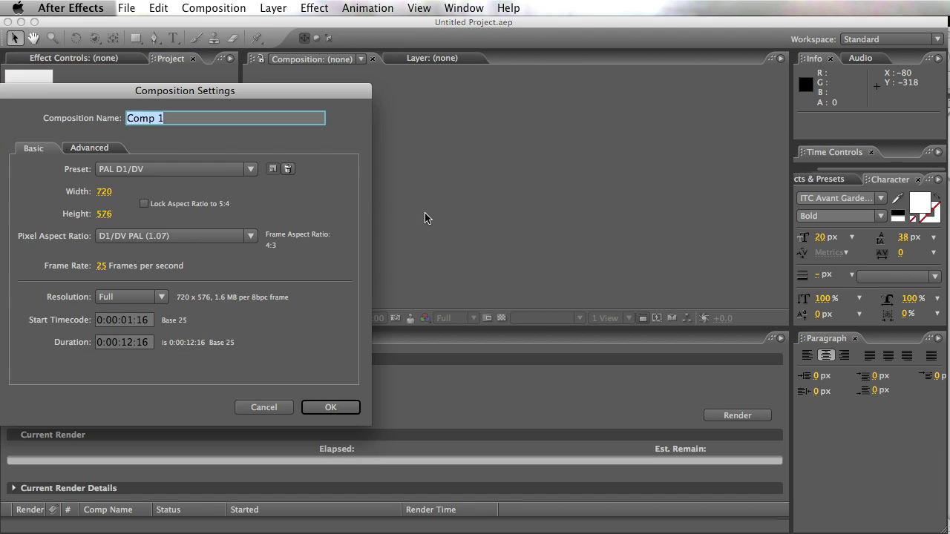
{"action": "left_click", "coordinate": [162, 171]}
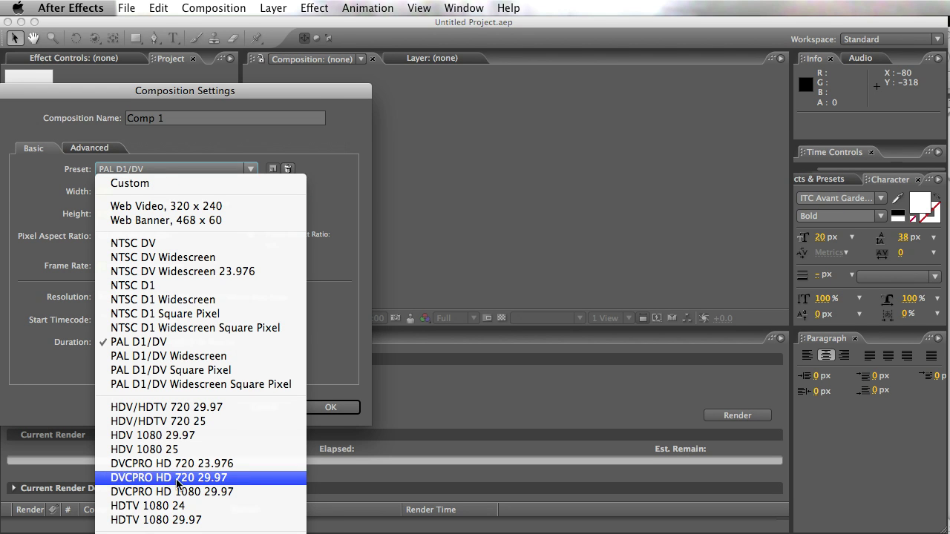
{"action": "left_click", "coordinate": [201, 385]}
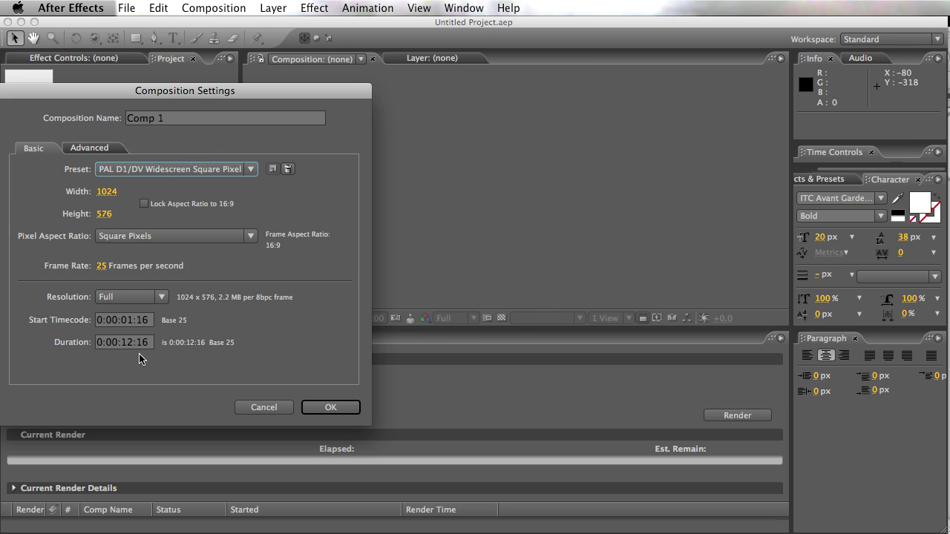
- Create the composition as "tron legacy" with duration 0:00:20:00 and start timecode 0:00:00:00
{"action": "left_click", "coordinate": [144, 345]}
{"action": "type", "text": "20"}
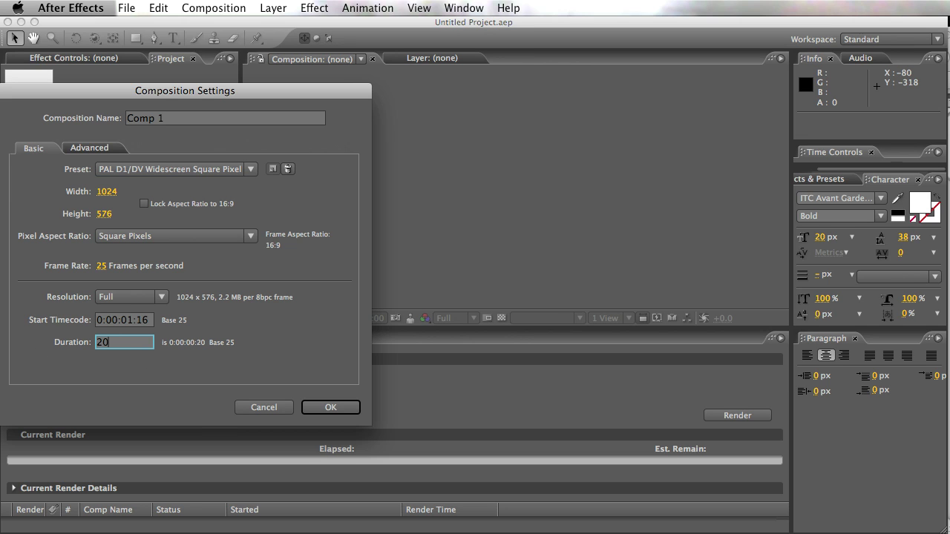
{"action": "type", "text": ":00"}
{"action": "left_click", "coordinate": [123, 319]}
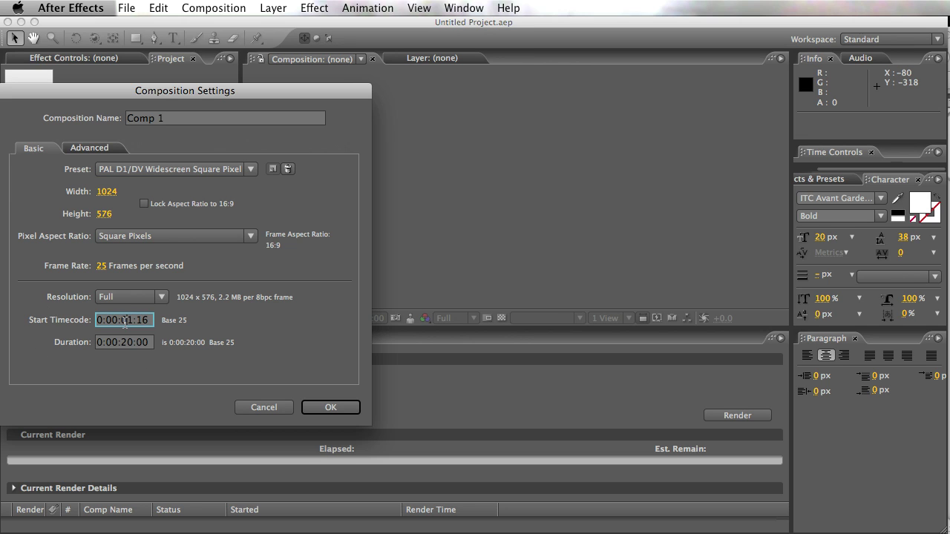
{"action": "type", "text": "0"}
{"action": "left_click_drag", "start_coordinate": [176, 120], "coordinate": [1, 108]}
{"action": "type", "text": "tron legacy"}
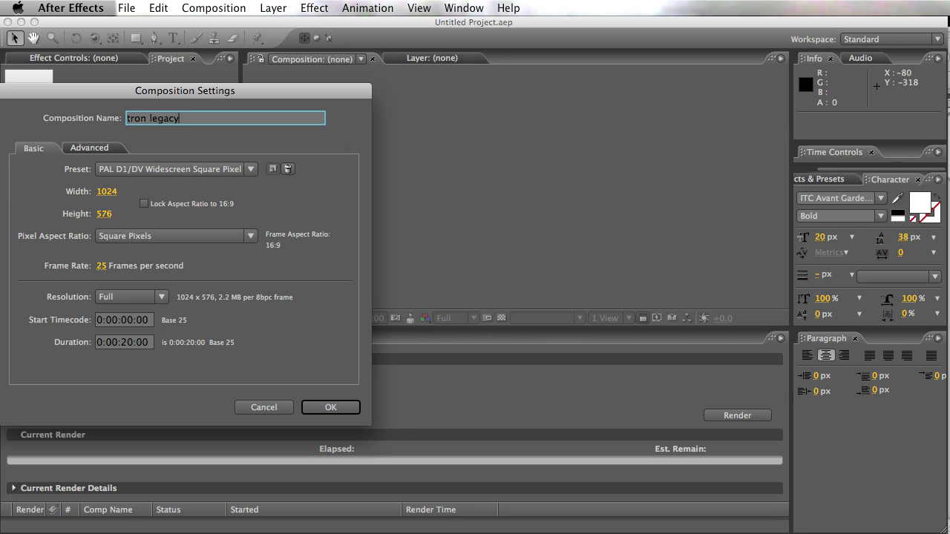
{"action": "key", "text": "Return"}
- Preview the sky clips in Finder, including 15.mov, 16.mov, 17.mov, 19.mov and 20.mov
{"action": "right_click", "coordinate": [46, 262]}
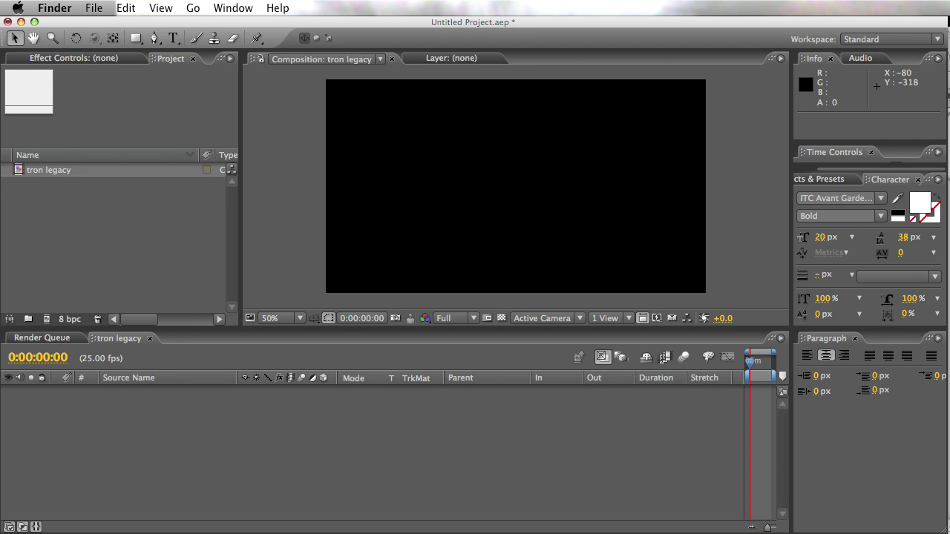
{"action": "key", "text": "space"}
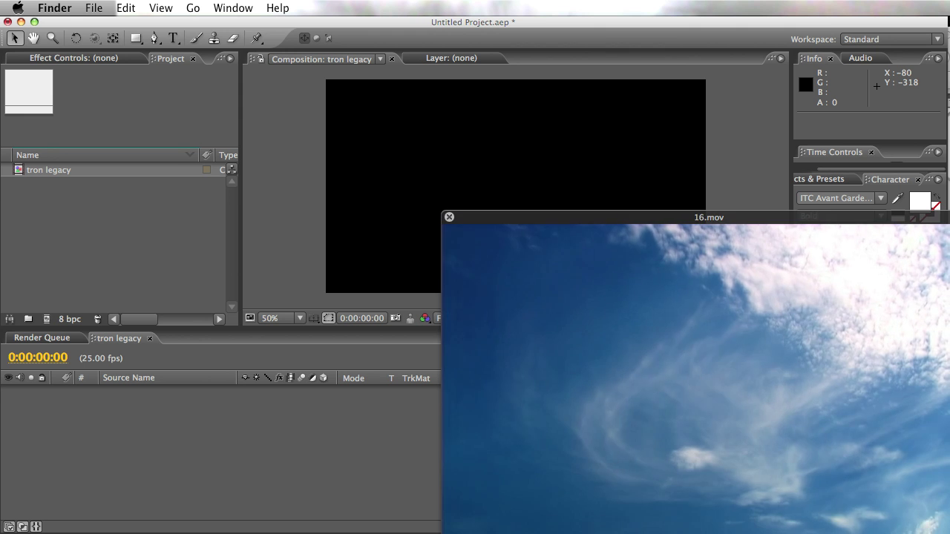
{"action": "key", "text": "Down"}
{"action": "key", "text": "Down"}
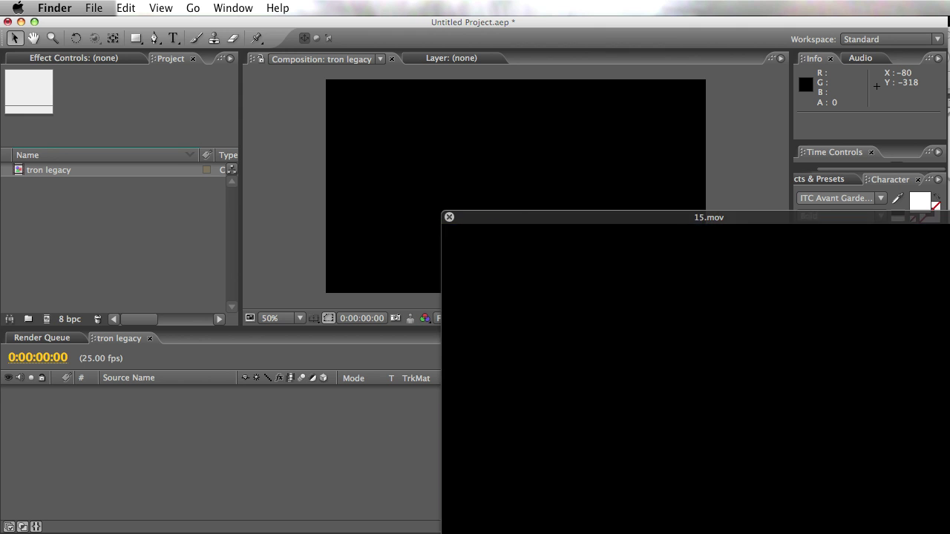
{"action": "key", "text": "Down"}
{"action": "key", "text": "Down"}
{"action": "key", "text": "Down"}
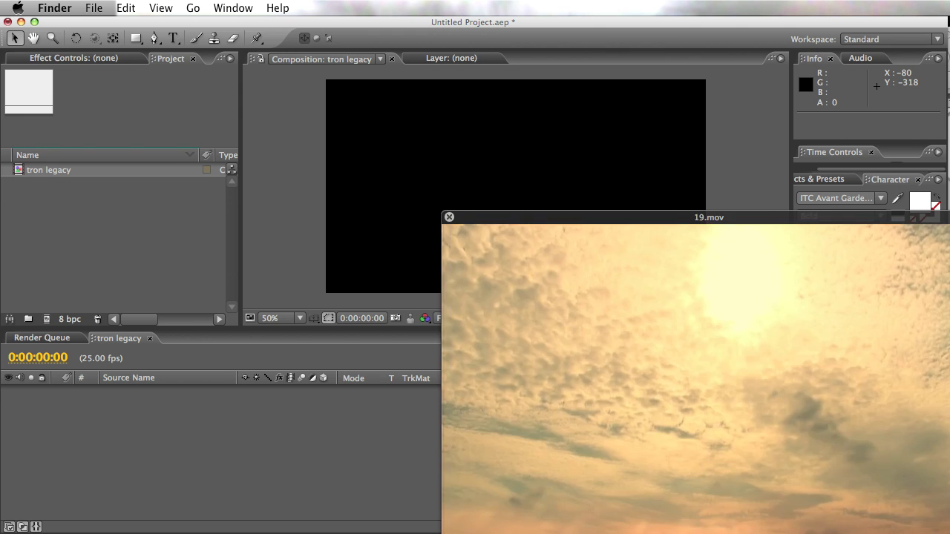
{"action": "key", "text": "Up"}
{"action": "key", "text": "Up"}
{"action": "key", "text": "Up"}
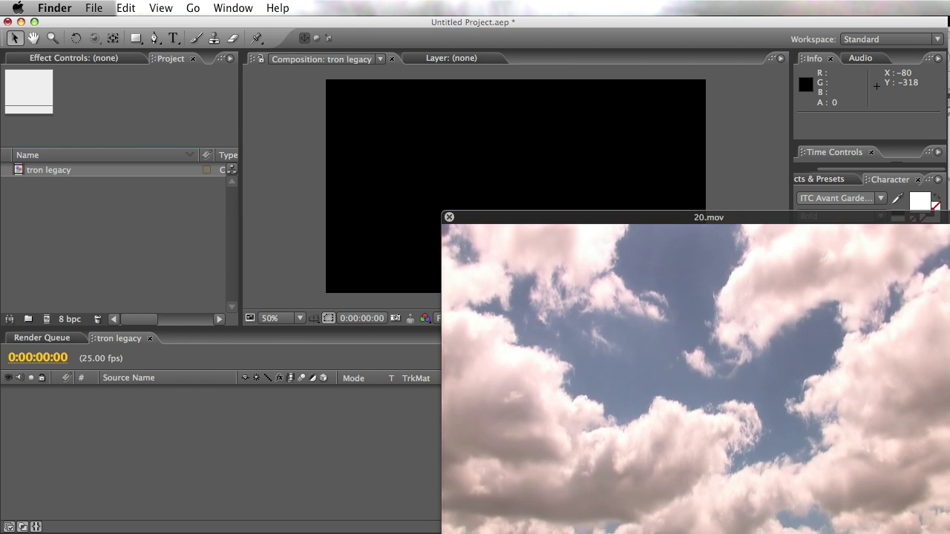
{"action": "key", "text": "Up"}
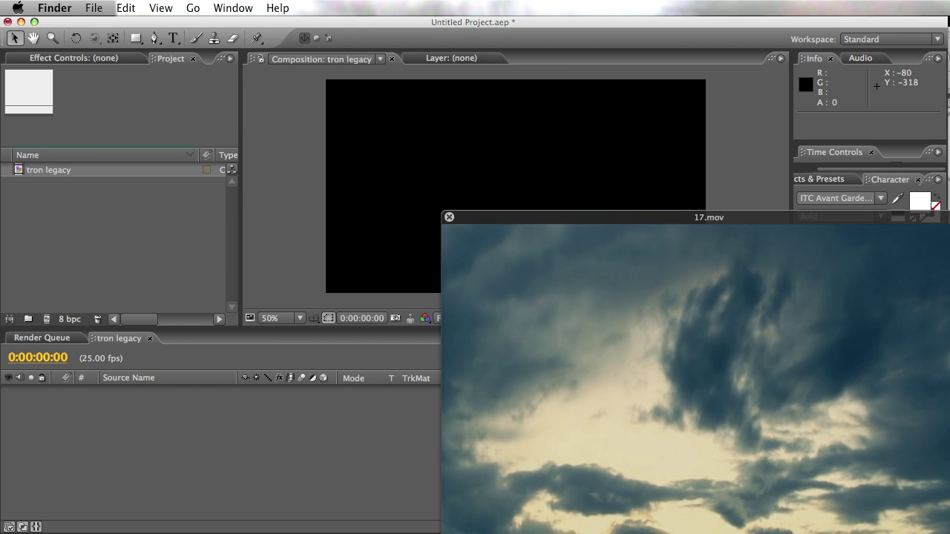
{"action": "key", "text": "space"}
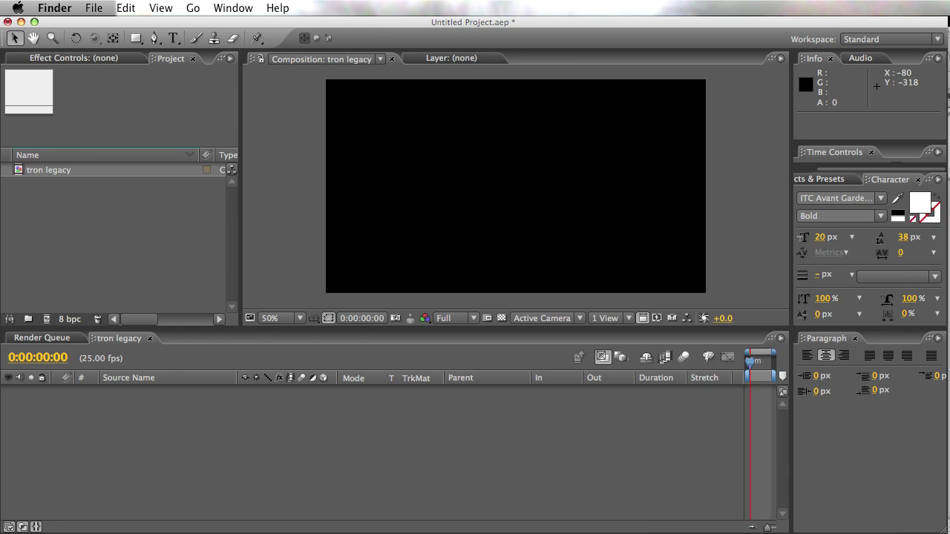
- Import 17.mov into the project and create a folder named CLIPS
{"action": "left_click_drag", "start_coordinate": [70, 255], "coordinate": [62, 244]}
{"action": "right_click", "coordinate": [65, 241]}
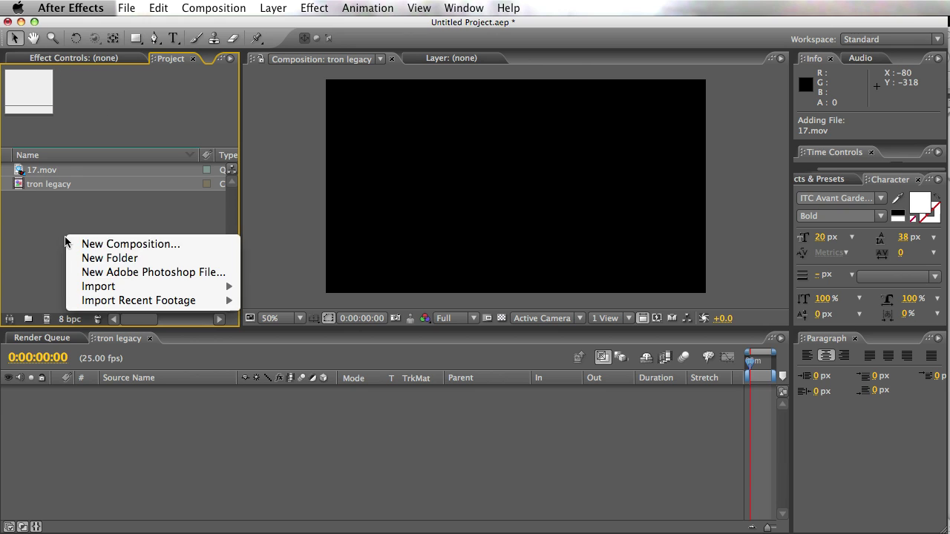
{"action": "left_click", "coordinate": [100, 259]}
{"action": "type", "text": "CL"}
{"action": "key", "text": "Return"}
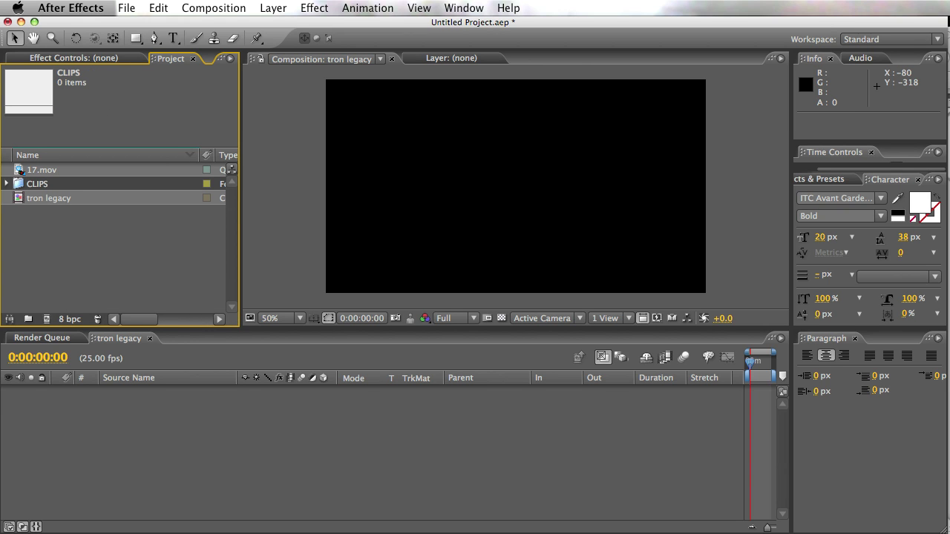
- Create a project folder named ASSETS and move 17.mov and the CLIPS folder into it
{"action": "right_click", "coordinate": [85, 261]}
{"action": "left_click", "coordinate": [99, 276]}
{"action": "type", "text": "ASSETS"}
{"action": "key", "text": "Return"}
{"action": "mouse_move", "coordinate": [45, 172]}
{"action": "left_mouse_down"}
{"action": "mouse_move", "coordinate": [34, 199]}
{"action": "mouse_move", "coordinate": [44, 170]}
{"action": "left_mouse_up"}
{"action": "double_click", "coordinate": [43, 188]}
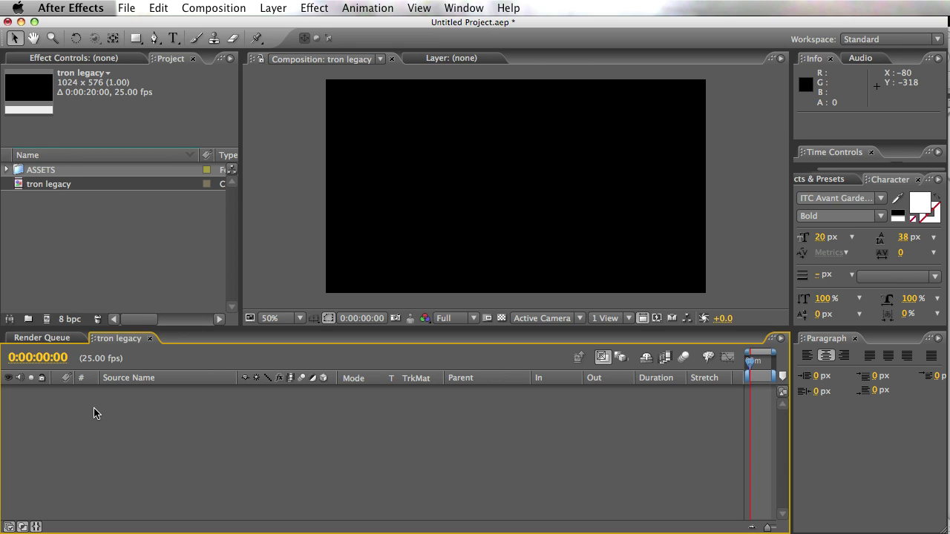
- Hide the timeline's In, Out, Duration and Stretch columns, keep the Mode and TrkMat columns shown, and narrow the Source Name column
{"action": "right_click", "coordinate": [115, 453]}
{"action": "left_click", "coordinate": [451, 420]}
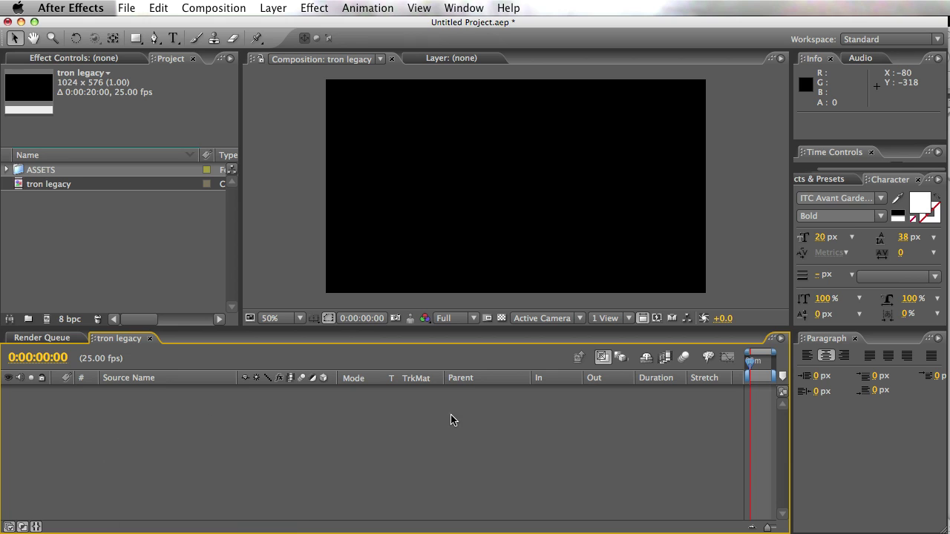
{"action": "left_click", "coordinate": [35, 527]}
{"action": "left_click", "coordinate": [23, 527]}
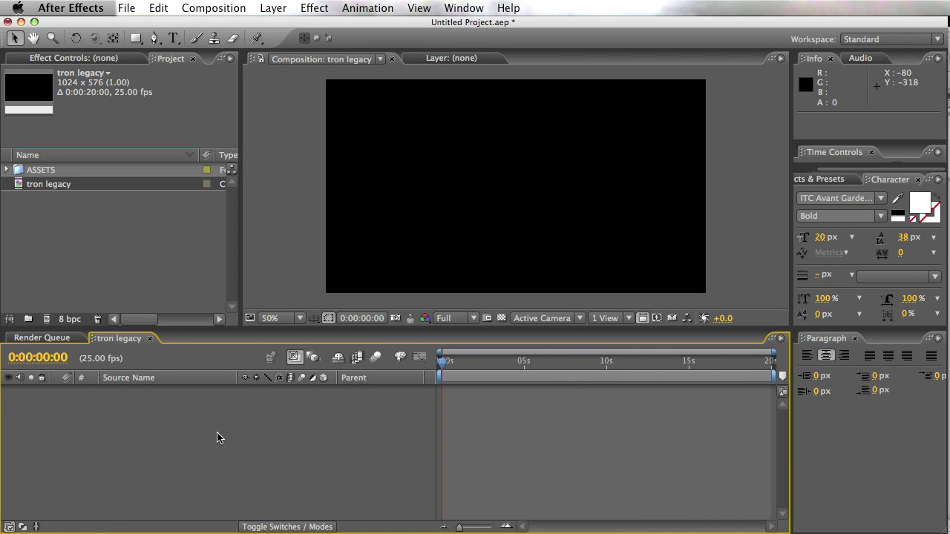
{"action": "left_click", "coordinate": [22, 527]}
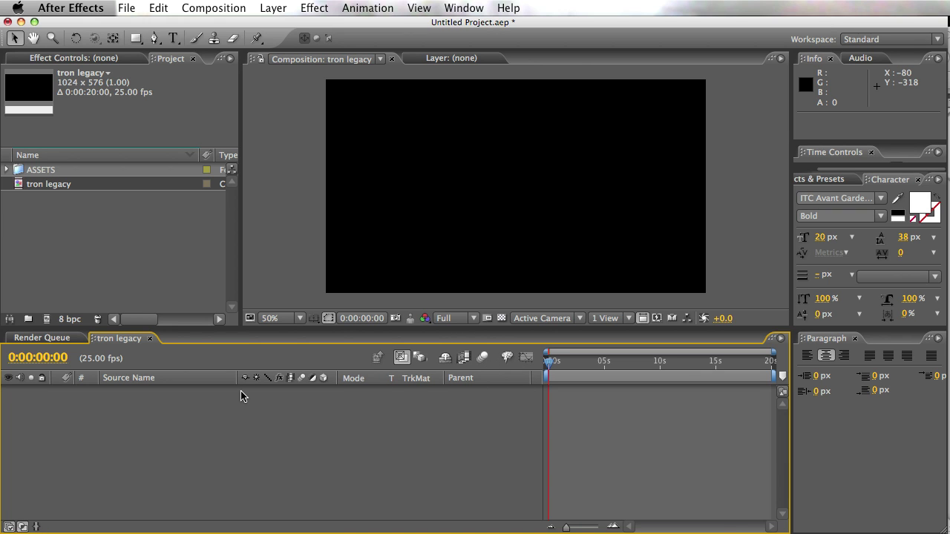
{"action": "left_click_drag", "start_coordinate": [237, 377], "coordinate": [146, 388]}
- Add a new text layer to the tron legacy composition
{"action": "right_click", "coordinate": [497, 406]}
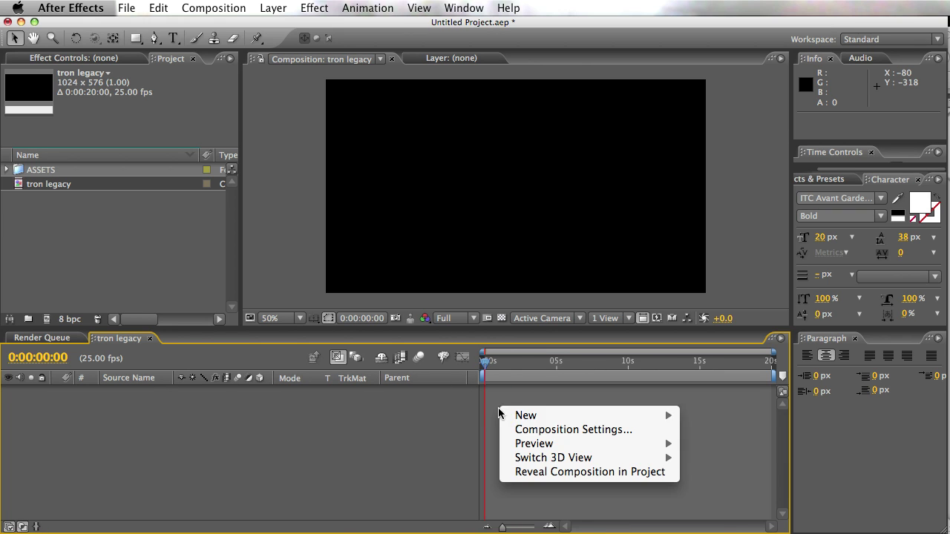
{"action": "mouse_move", "coordinate": [524, 413]}
{"action": "left_click", "coordinate": [712, 439]}
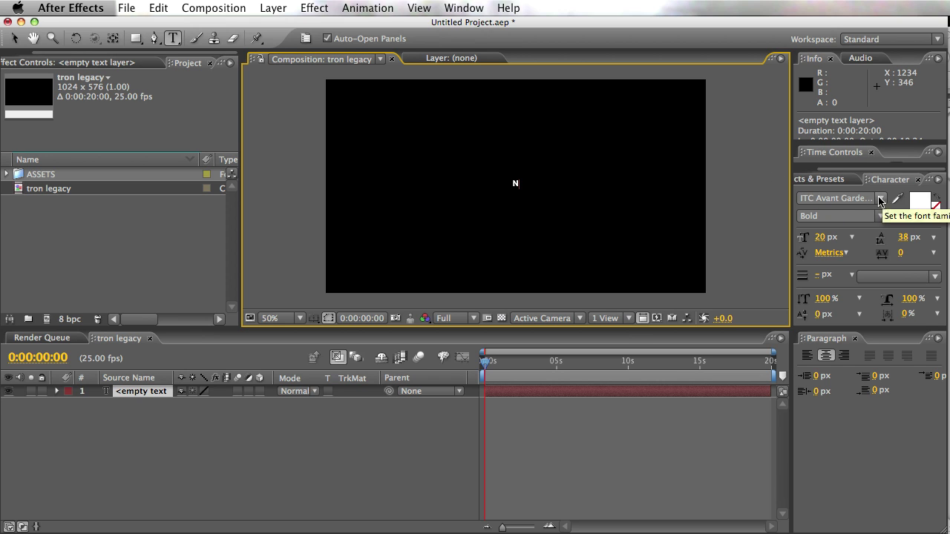
- Finish the N text and set its font to TRON
{"action": "left_click", "coordinate": [540, 391]}
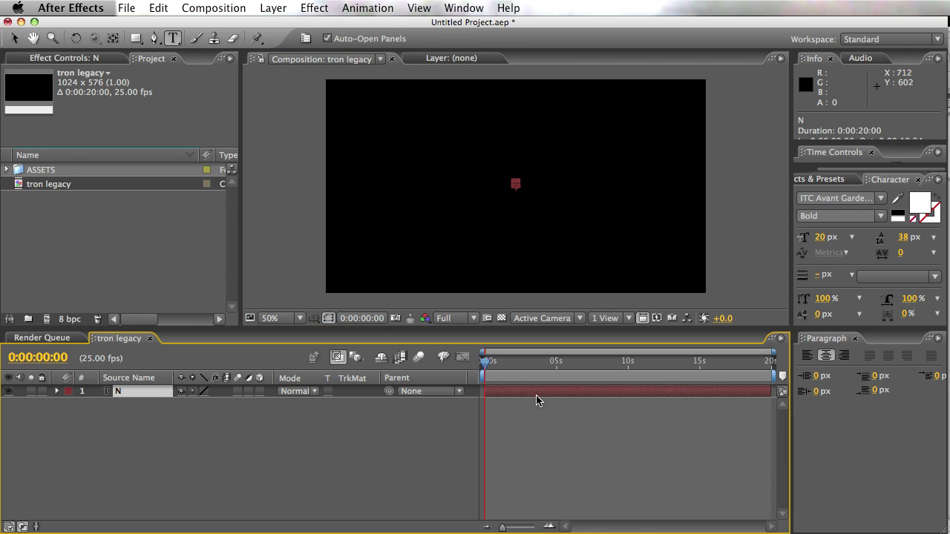
{"action": "left_click", "coordinate": [868, 199]}
{"action": "type", "text": "TRON"}
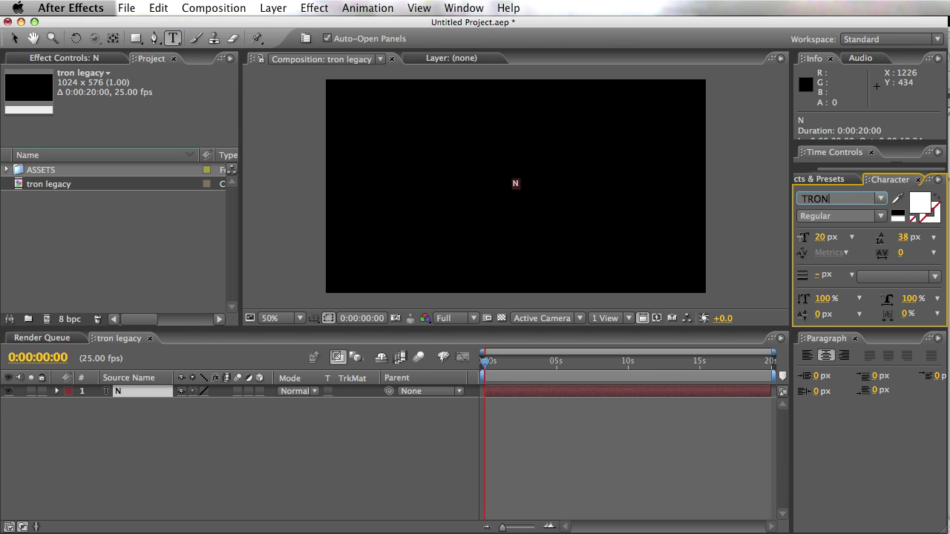
{"action": "left_click", "coordinate": [605, 425]}
{"action": "double_click", "coordinate": [567, 392]}
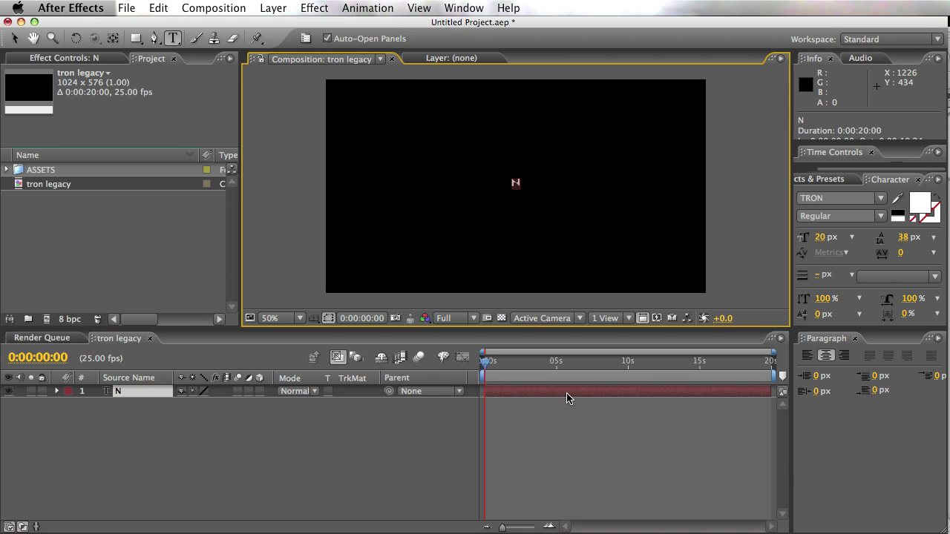
- Show the title/action safe guides and set the N's font size to 132 px
{"action": "left_click", "coordinate": [313, 319]}
{"action": "left_click", "coordinate": [330, 331]}
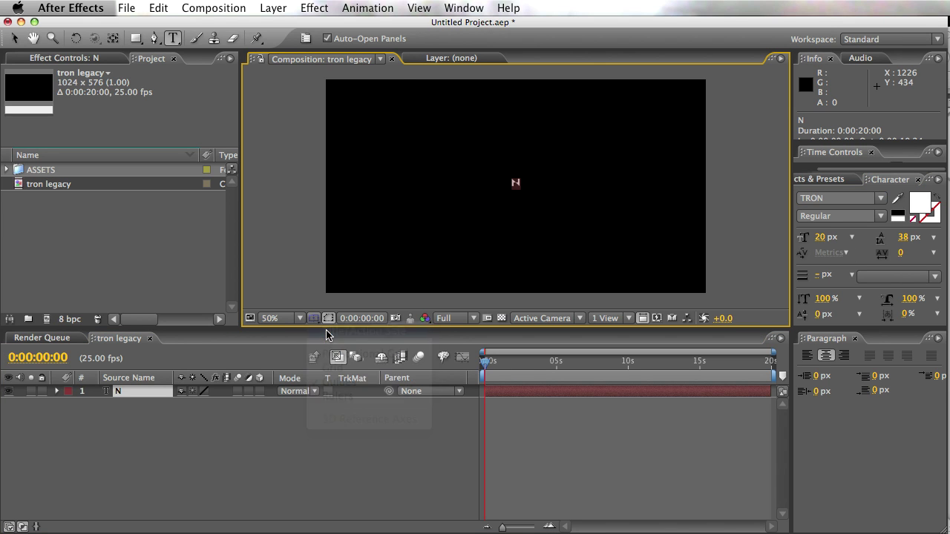
{"action": "left_click", "coordinate": [139, 419]}
{"action": "double_click", "coordinate": [129, 393]}
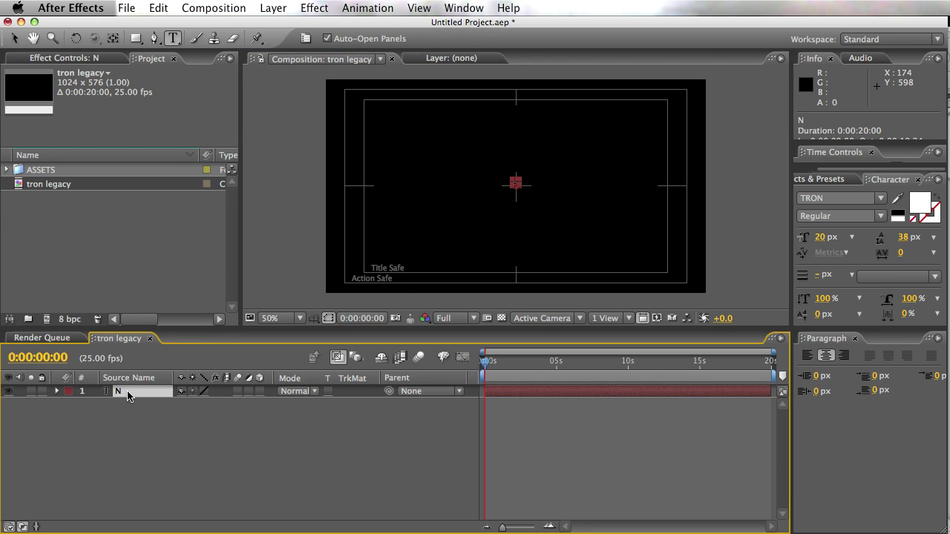
{"action": "left_click_drag", "start_coordinate": [822, 236], "coordinate": [897, 233]}
{"action": "left_click", "coordinate": [307, 404]}
- Shift the N layer horizontally to Position 339.0, 288.0
{"action": "left_click", "coordinate": [121, 393]}
{"action": "key", "text": "p"}
{"action": "left_click_drag", "start_coordinate": [186, 403], "coordinate": [71, 413]}
{"action": "left_click", "coordinate": [84, 423]}
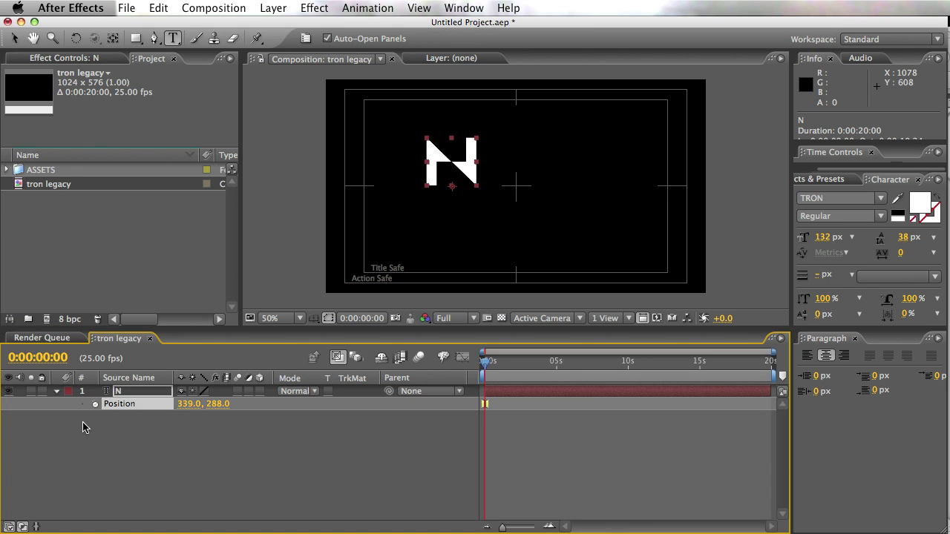
{"action": "left_click", "coordinate": [123, 405]}
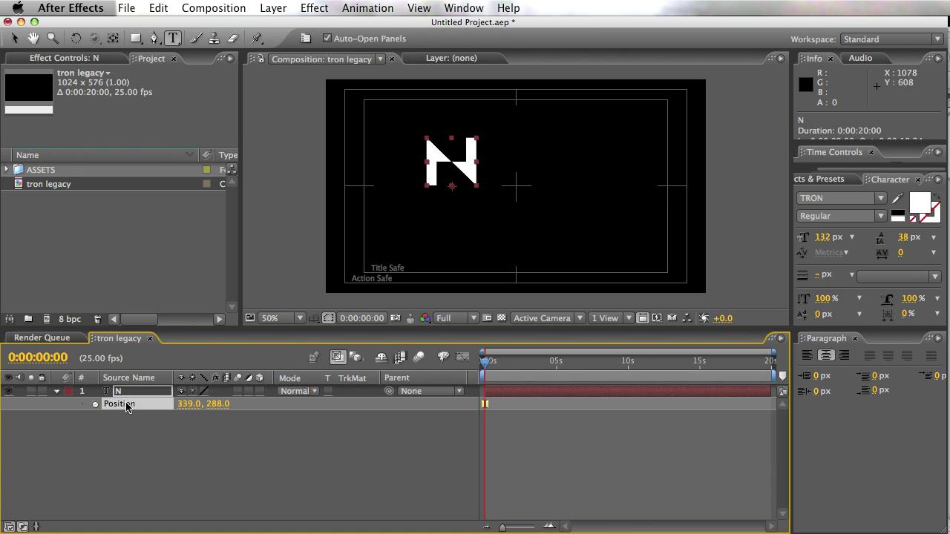
- Swap the N's fill and stroke so it is a white outline, with a stroke width of 6 px
{"action": "left_click", "coordinate": [935, 204]}
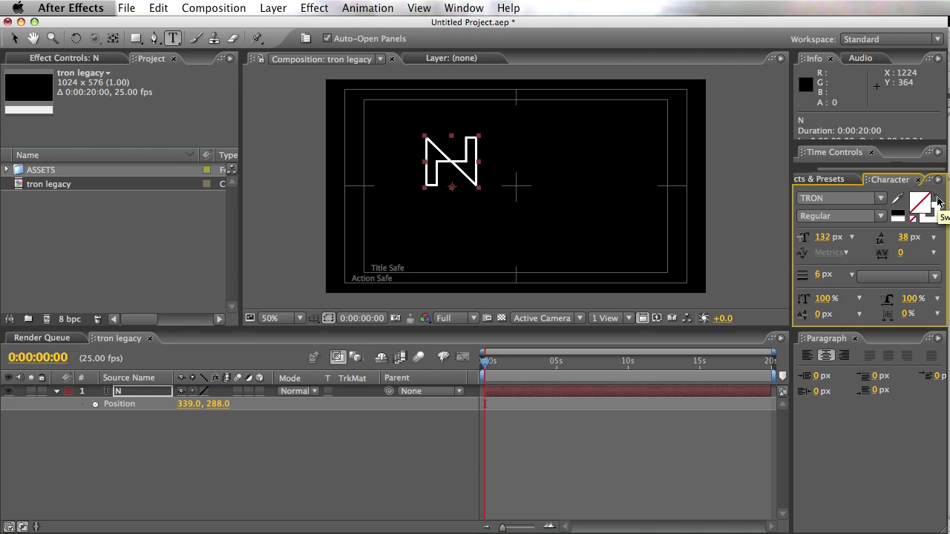
{"action": "left_click", "coordinate": [828, 275]}
{"action": "type", "text": "6"}
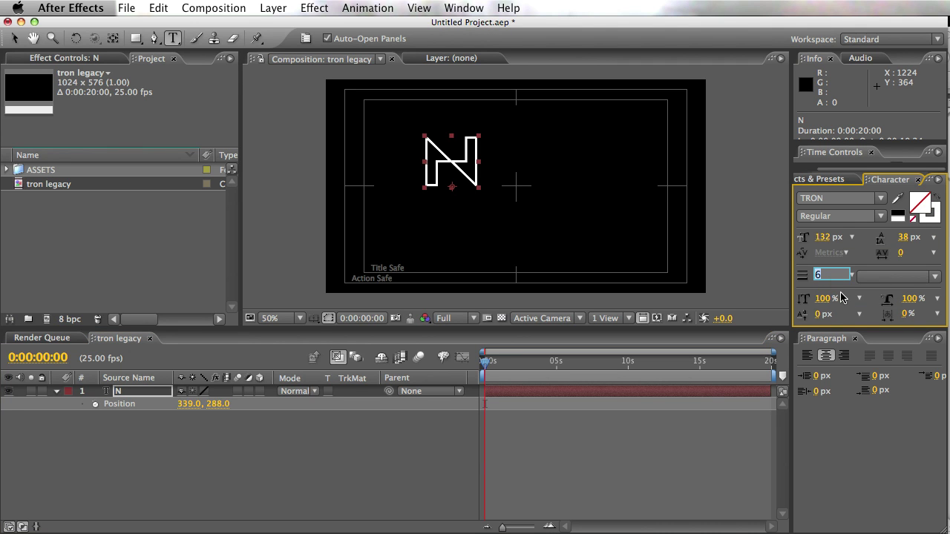
{"action": "left_click", "coordinate": [455, 478]}
{"action": "key", "text": "slash"}
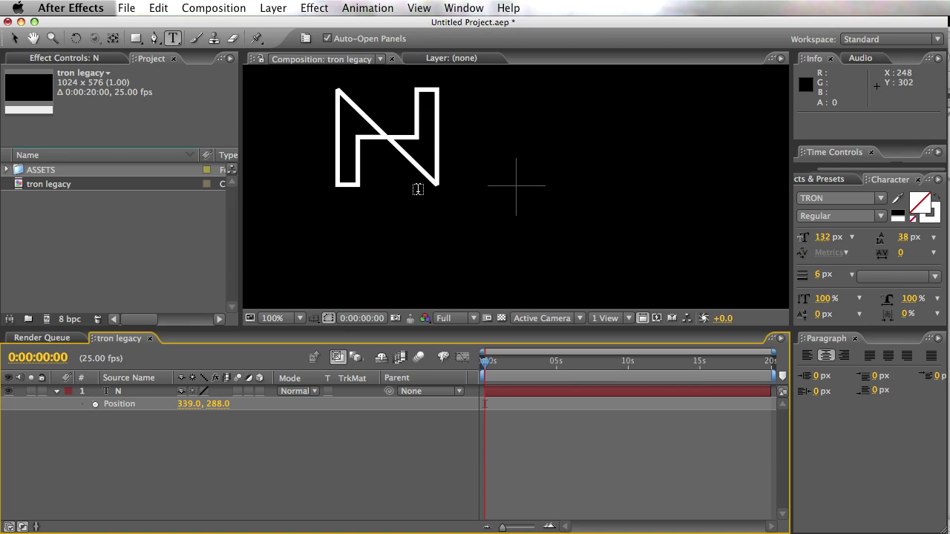
{"action": "key", "text": "comma"}
- Create a 1024 x 576 orange solid named Orange Solid 1, place it below the N layer and hide it
{"action": "right_click", "coordinate": [553, 429]}
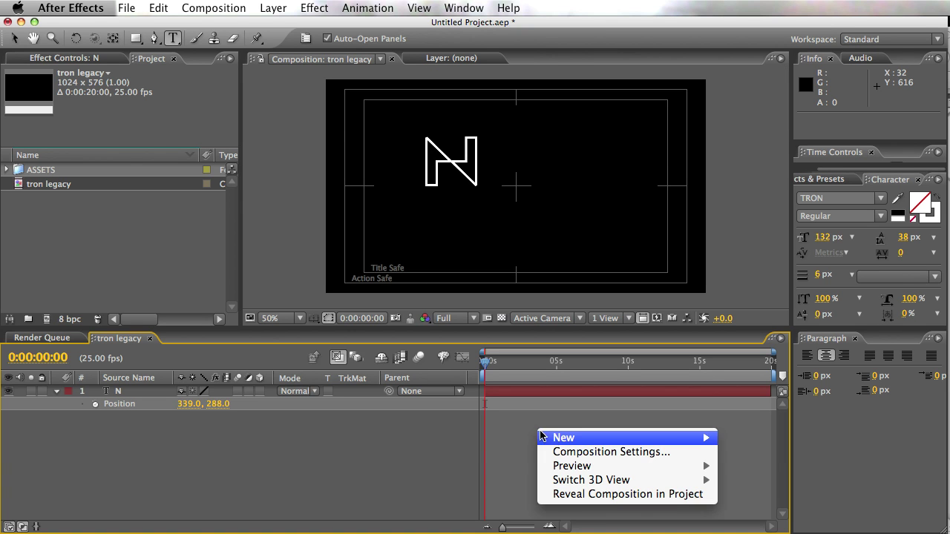
{"action": "mouse_move", "coordinate": [556, 436]}
{"action": "left_click", "coordinate": [749, 476]}
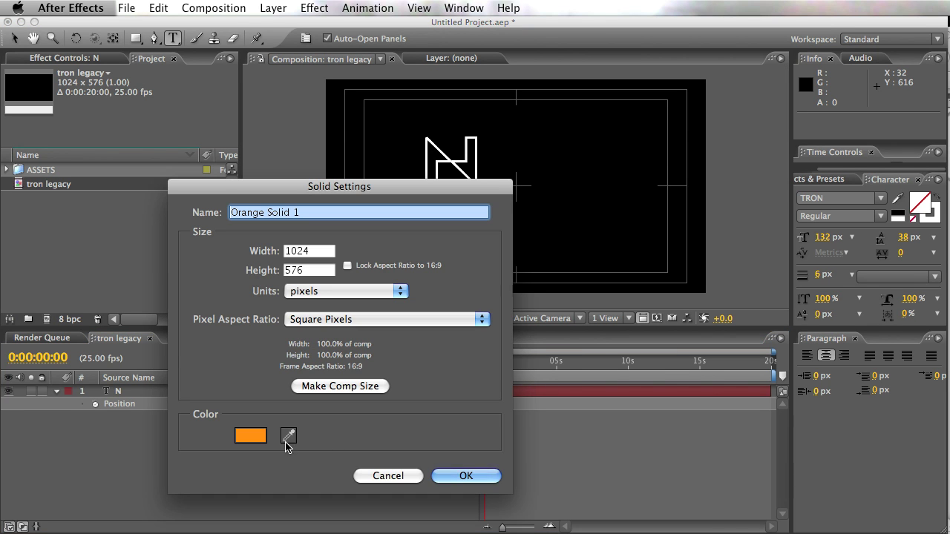
{"action": "left_click", "coordinate": [486, 477]}
{"action": "left_click_drag", "start_coordinate": [129, 410], "coordinate": [132, 424]}
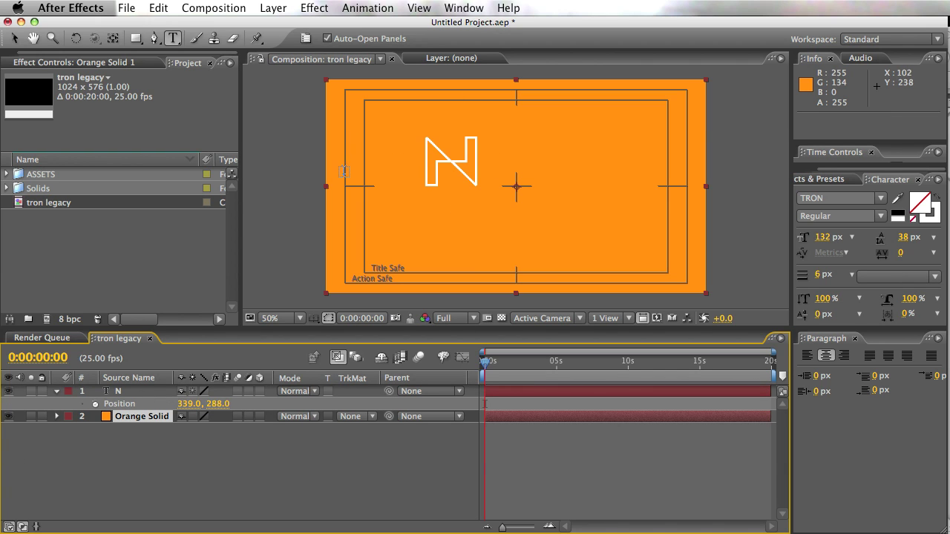
{"action": "left_click", "coordinate": [8, 417]}
{"action": "left_click", "coordinate": [169, 448]}
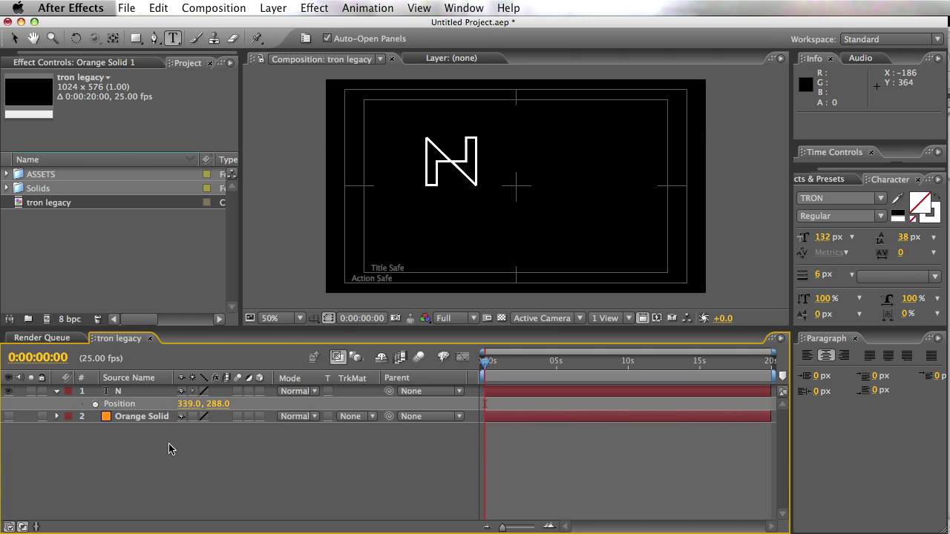
- Turn the N text layer into a 3D layer
{"action": "left_click", "coordinate": [119, 392]}
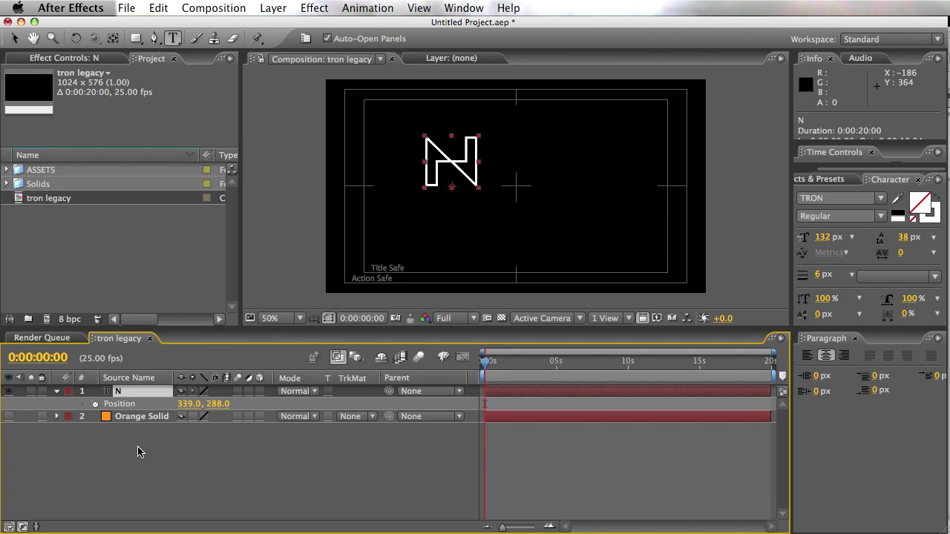
{"action": "left_click", "coordinate": [129, 445]}
{"action": "left_click", "coordinate": [121, 394]}
{"action": "left_click", "coordinate": [122, 425]}
{"action": "left_click", "coordinate": [122, 393]}
{"action": "left_click", "coordinate": [260, 391]}
{"action": "left_click", "coordinate": [96, 507]}
- Change the N's stroke colour to bright blue using the saved colour swatches
{"action": "left_click", "coordinate": [120, 392]}
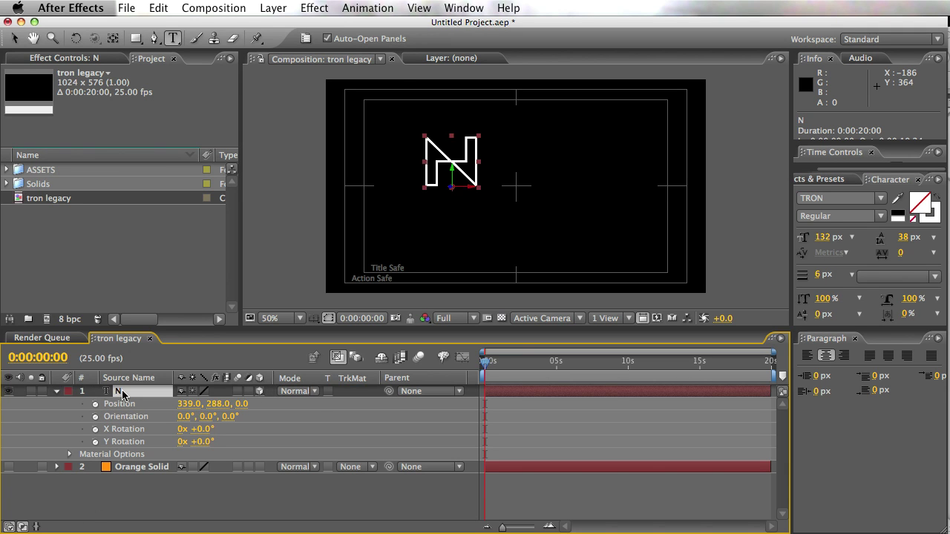
{"action": "left_click", "coordinate": [932, 215]}
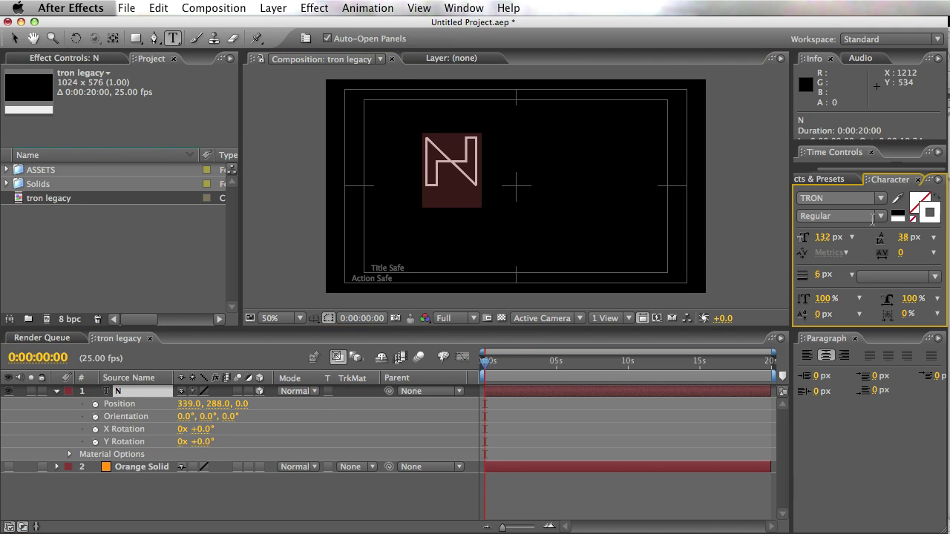
{"action": "left_click", "coordinate": [932, 223]}
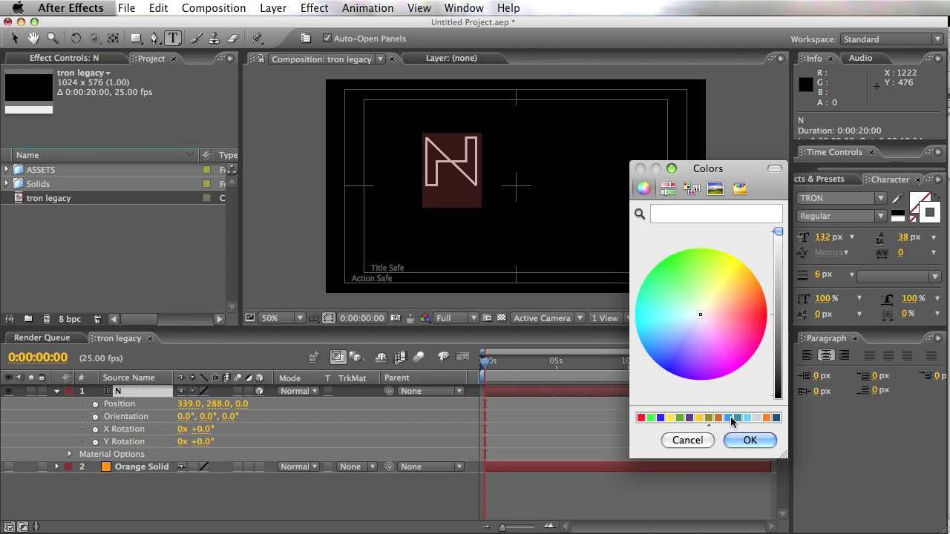
{"action": "left_click", "coordinate": [737, 417]}
{"action": "left_click", "coordinate": [749, 440]}
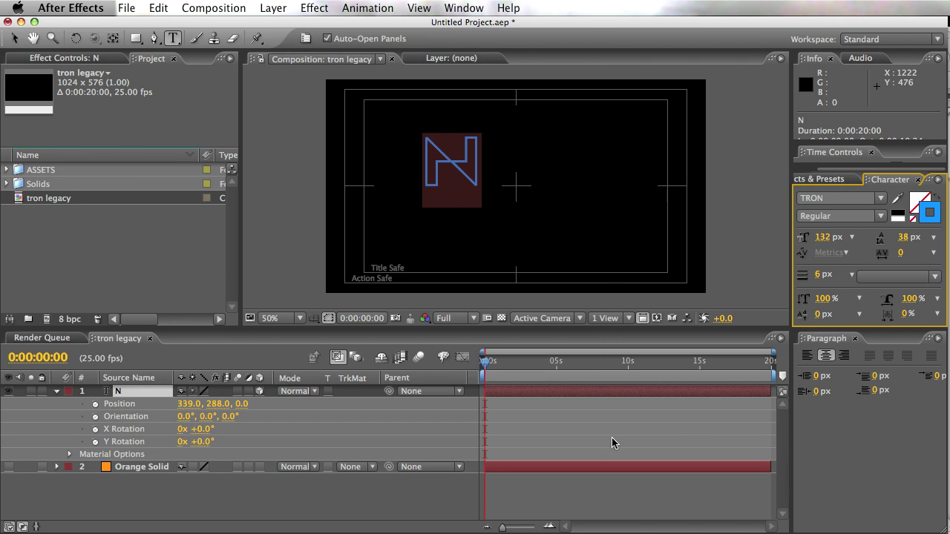
{"action": "left_click", "coordinate": [204, 520]}
- Duplicate the N layer and set the lower copy's Z position to 100
{"action": "left_click", "coordinate": [117, 393]}
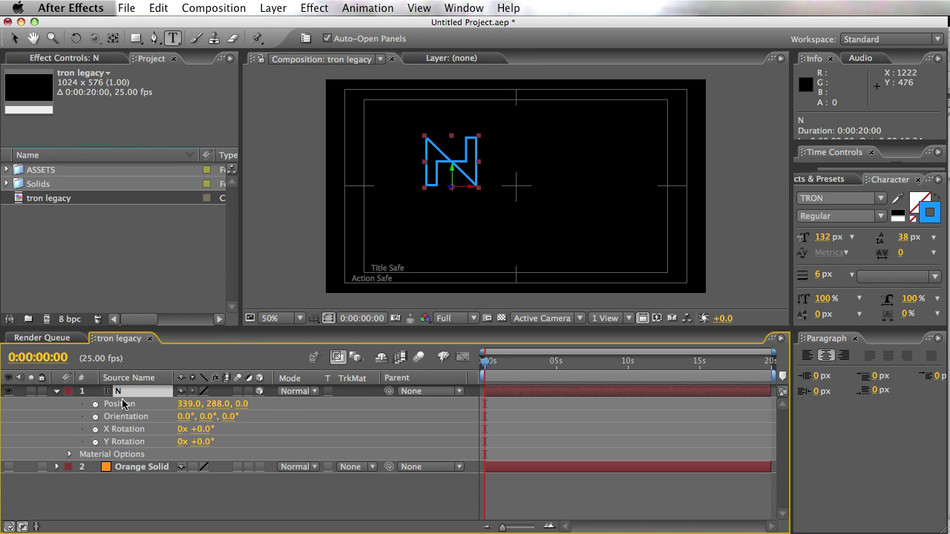
{"action": "key", "text": "super+d"}
{"action": "left_click", "coordinate": [127, 404]}
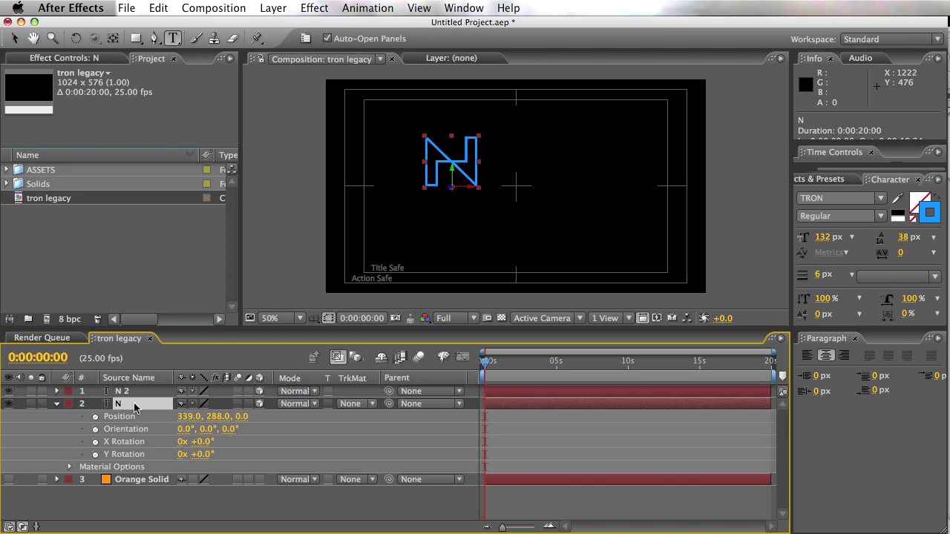
{"action": "key", "text": "u"}
{"action": "key", "text": "p"}
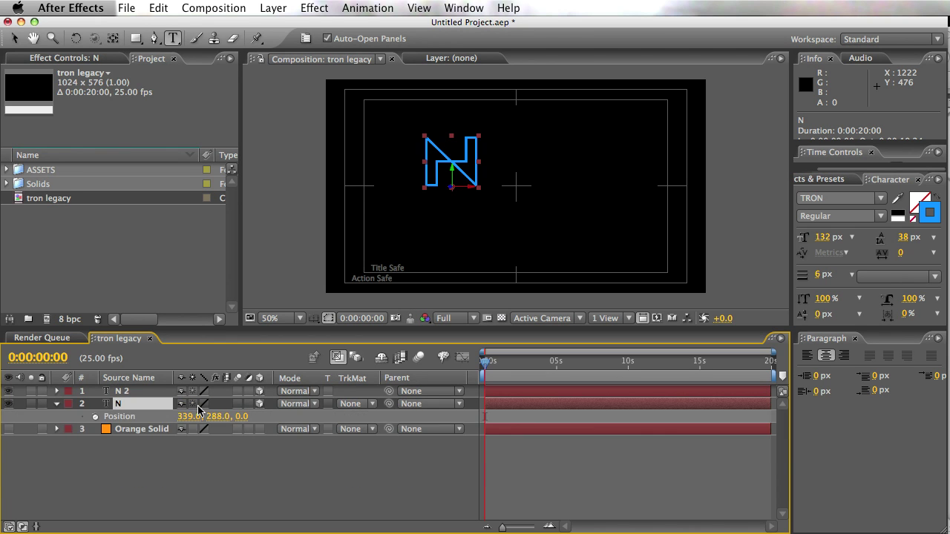
{"action": "left_click", "coordinate": [241, 416]}
{"action": "type", "text": "100"}
{"action": "key", "text": "Return"}
- Change the rear N's stroke to the saved dark blue swatch and collapse that layer's properties
{"action": "double_click", "coordinate": [125, 403]}
{"action": "left_click", "coordinate": [920, 218]}
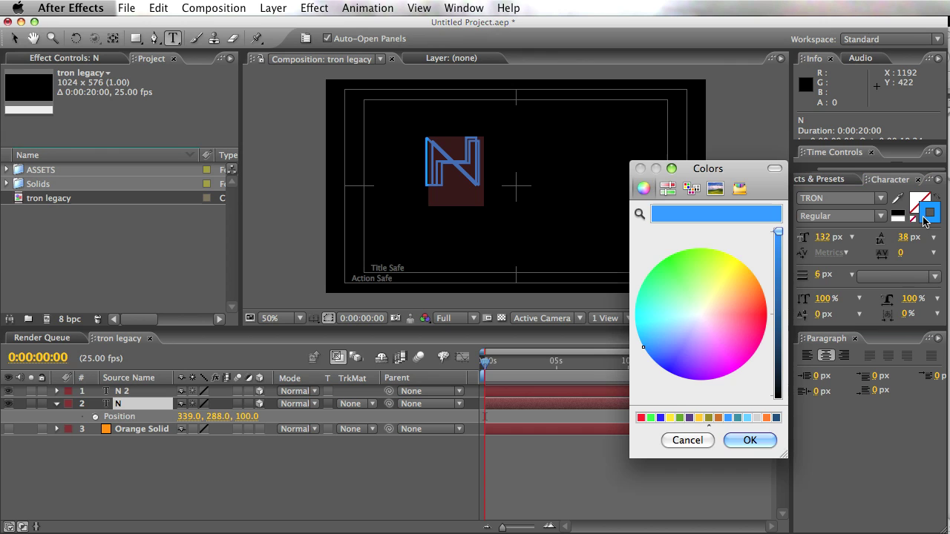
{"action": "left_click", "coordinate": [776, 418]}
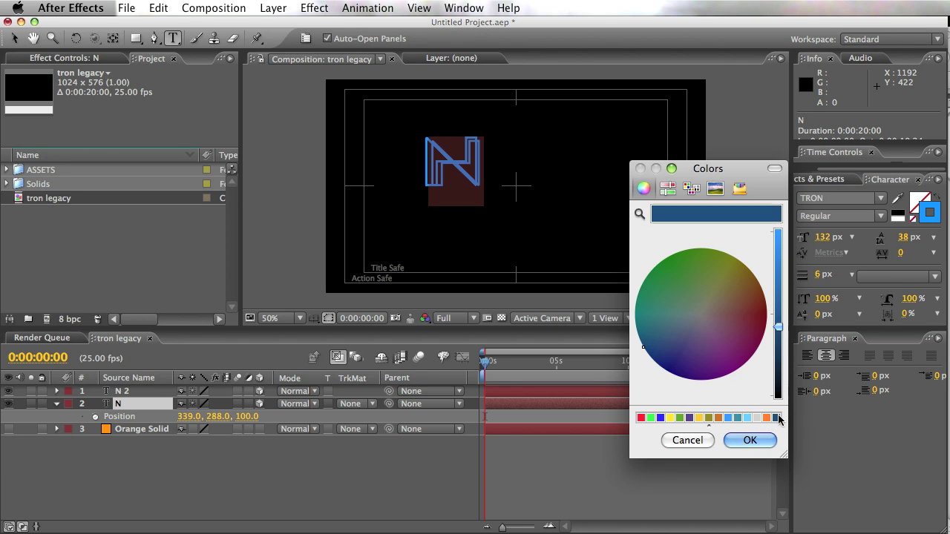
{"action": "left_click", "coordinate": [748, 440]}
{"action": "left_click", "coordinate": [652, 481]}
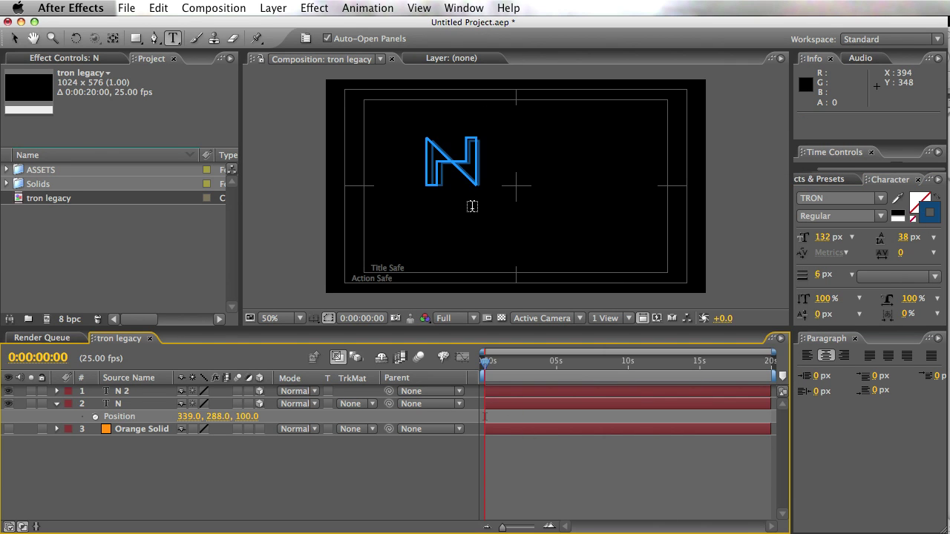
{"action": "key", "text": "period"}
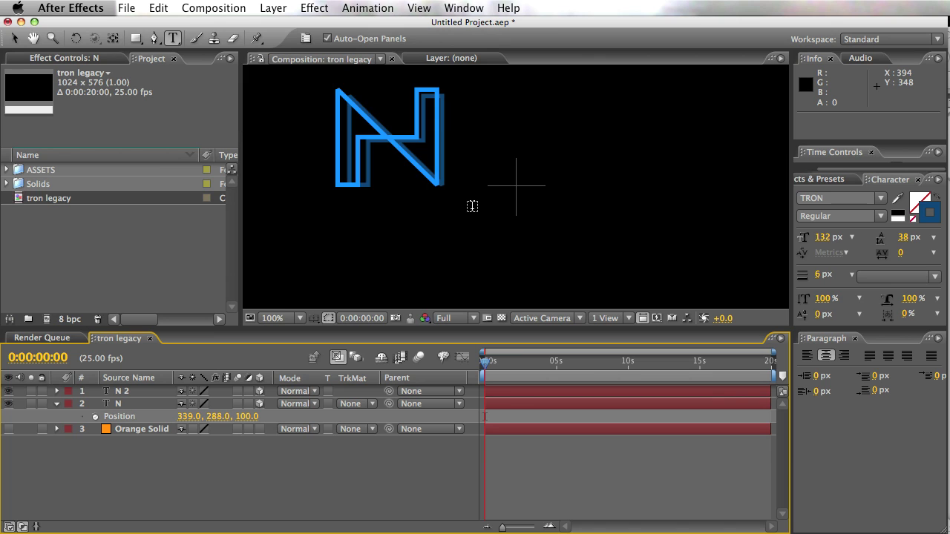
{"action": "key", "text": "comma"}
{"action": "left_click", "coordinate": [128, 392]}
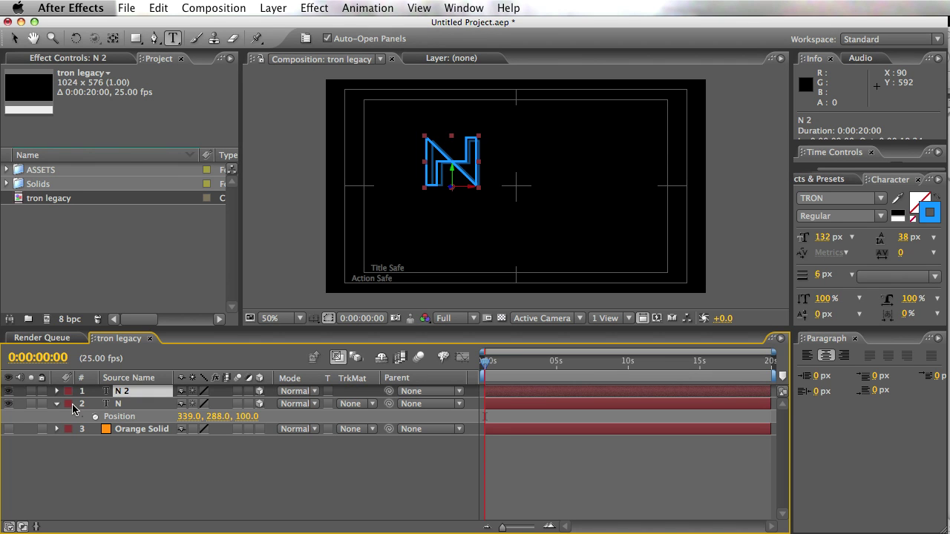
{"action": "left_click", "coordinate": [57, 404]}
{"action": "left_click", "coordinate": [104, 429]}
- Try copying and pasting the N 2 and N layers together, and undo the paste
{"action": "left_click", "coordinate": [118, 403]}
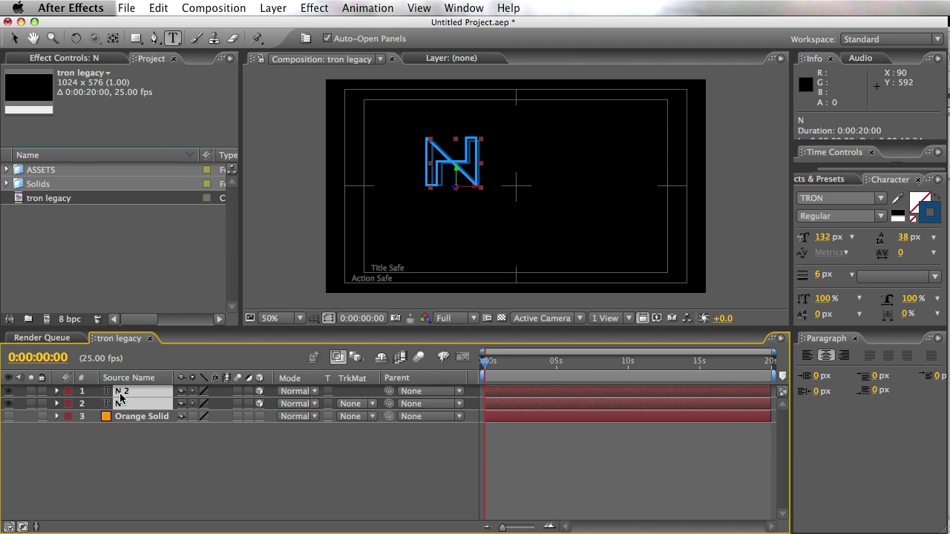
{"action": "left_click", "coordinate": [120, 392], "text": "shift"}
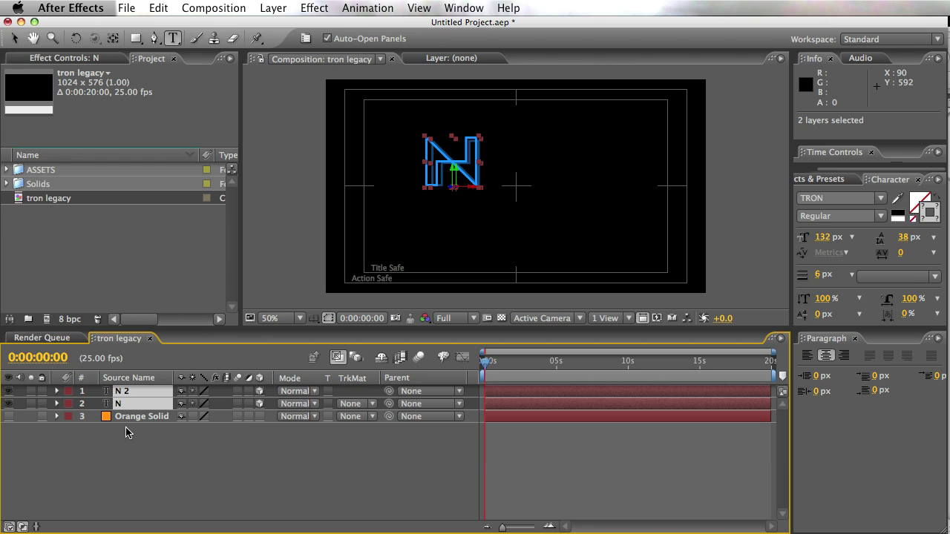
{"action": "left_click", "coordinate": [127, 448]}
{"action": "left_click", "coordinate": [123, 395]}
{"action": "left_click", "coordinate": [121, 404], "text": "shift"}
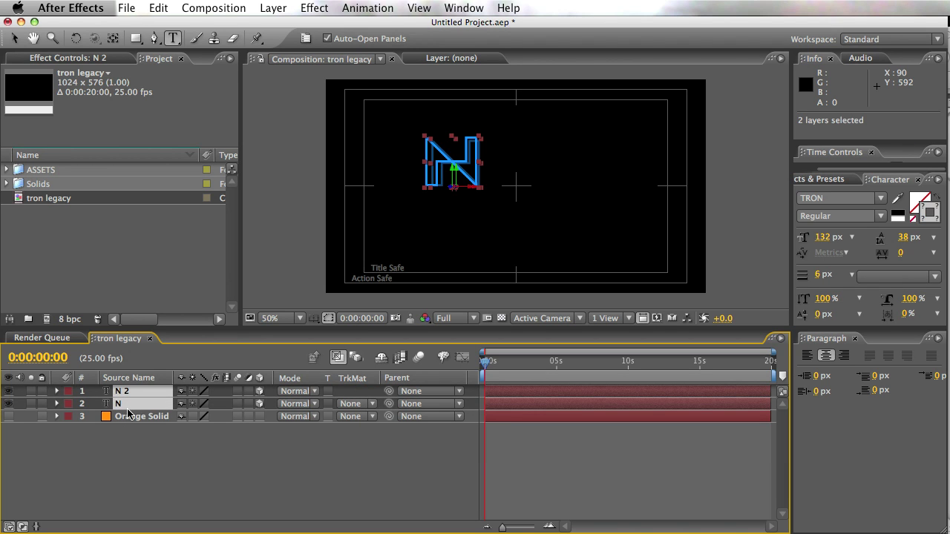
{"action": "key", "text": "cmd+c"}
{"action": "key", "text": "super+v"}
{"action": "left_click", "coordinate": [168, 472]}
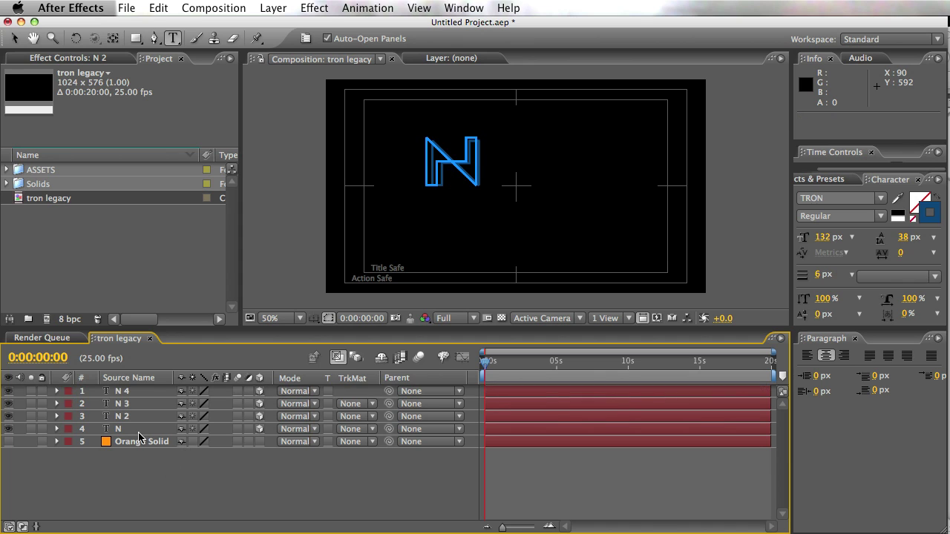
{"action": "key", "text": "super+z"}
- Parent the rear N layer to the N 2 layer
{"action": "left_click", "coordinate": [129, 404]}
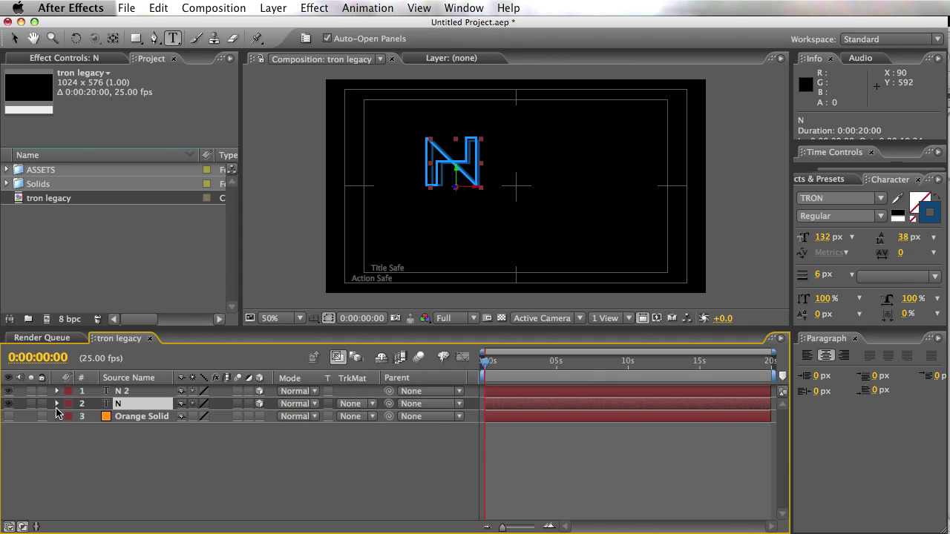
{"action": "left_click", "coordinate": [31, 405]}
{"action": "left_click", "coordinate": [32, 405]}
{"action": "left_click_drag", "start_coordinate": [388, 404], "coordinate": [113, 393]}
{"action": "left_click", "coordinate": [121, 405], "text": "shift"}
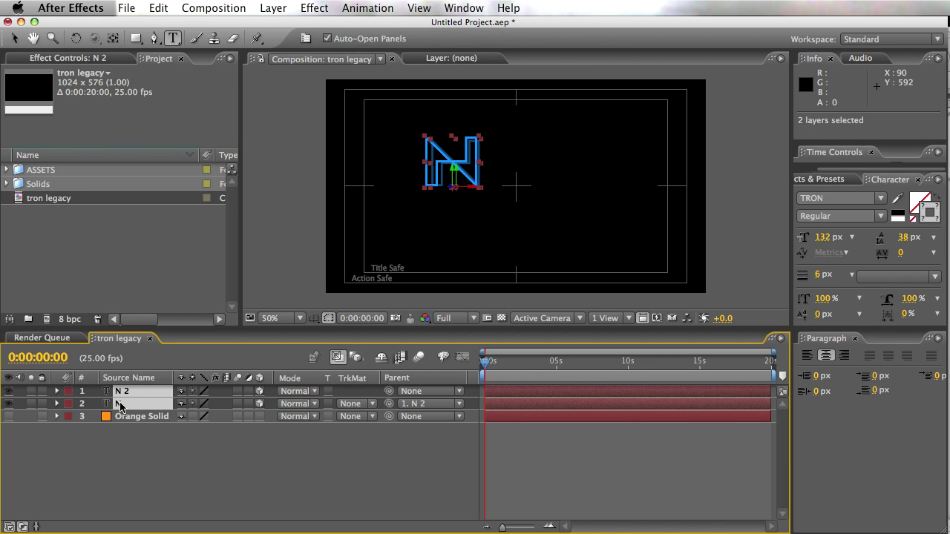
{"action": "left_click", "coordinate": [168, 447]}
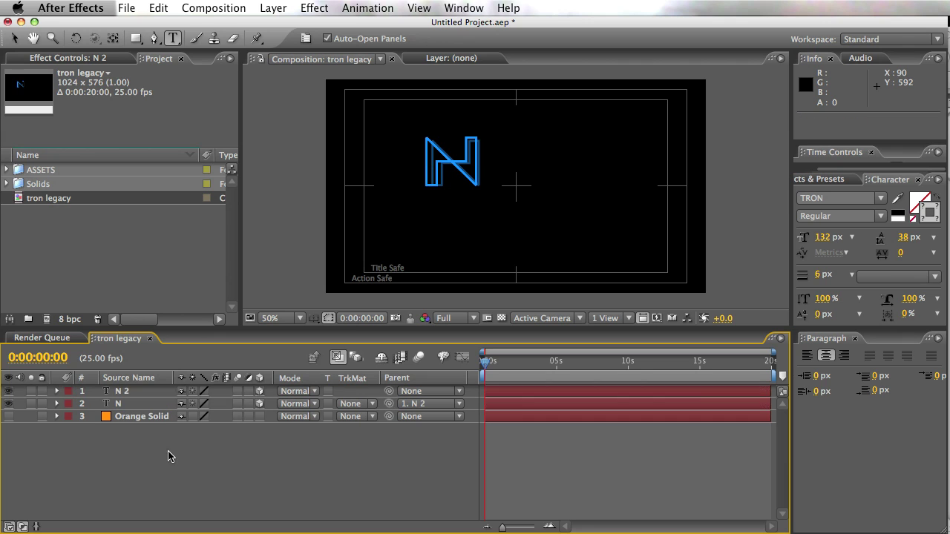
- Copy the N 2 and N layers together and paste them as a second parented pair
{"action": "left_click", "coordinate": [135, 392]}
{"action": "left_click", "coordinate": [125, 403], "text": "shift"}
{"action": "key", "text": "super+c"}
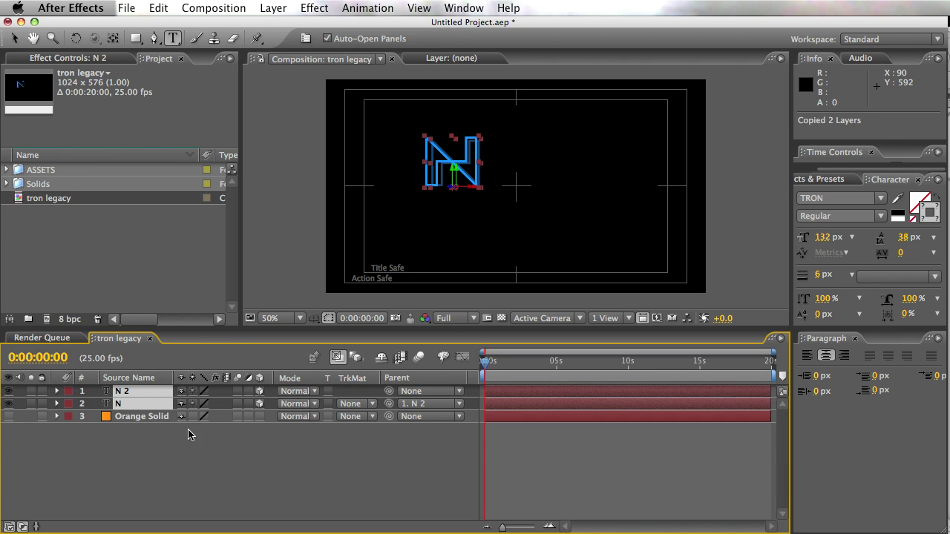
{"action": "key", "text": "super+v"}
{"action": "left_click", "coordinate": [183, 465]}
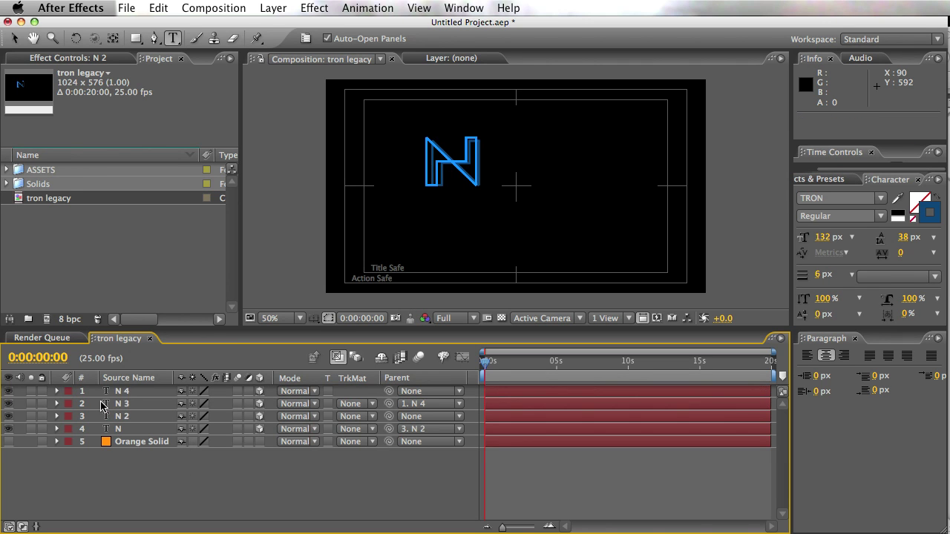
- Solo the pasted pair and change the text of both layers to I
{"action": "left_click", "coordinate": [31, 391]}
{"action": "left_click", "coordinate": [30, 403]}
{"action": "left_click", "coordinate": [124, 393]}
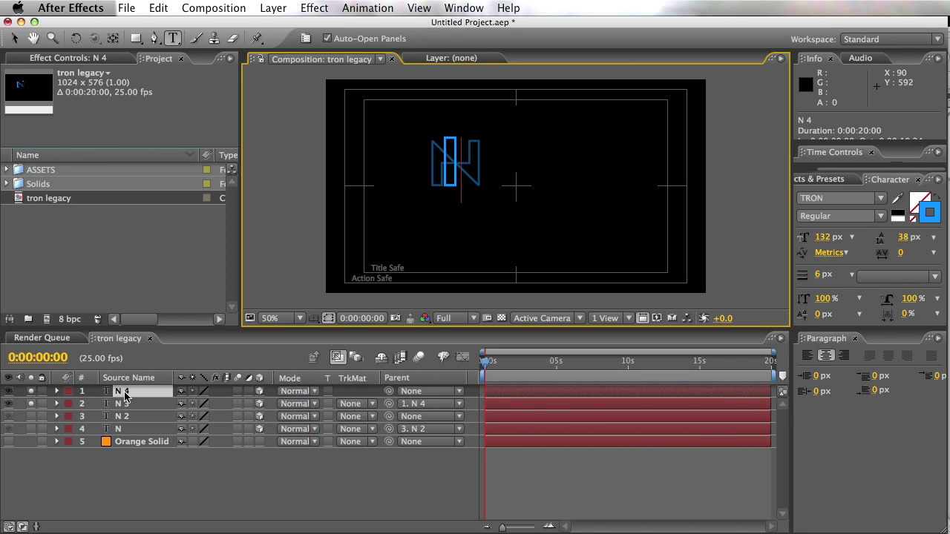
{"action": "double_click", "coordinate": [125, 403]}
{"action": "type", "text": "I"}
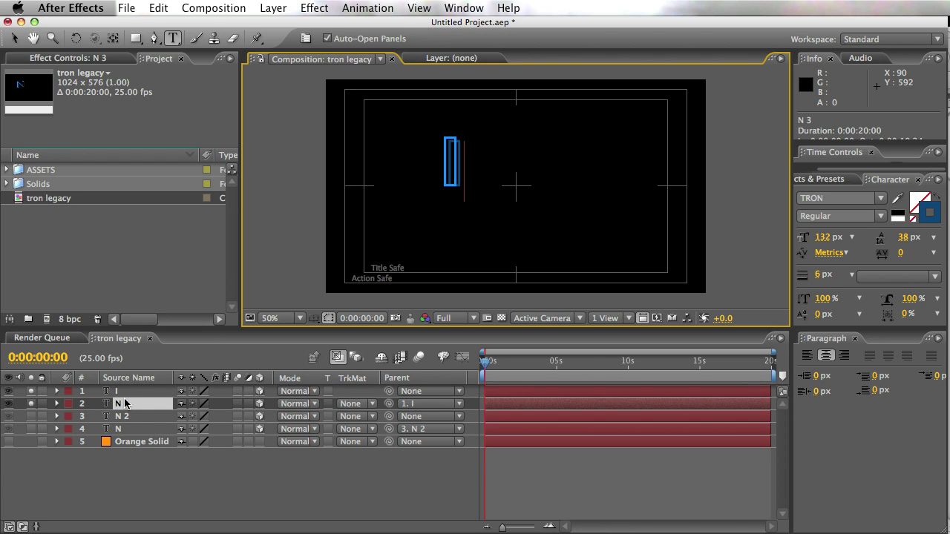
{"action": "left_click", "coordinate": [128, 450]}
- Set the front I layer's X position to 457 and solo both N layers to compare the spacing
{"action": "left_click", "coordinate": [119, 402]}
{"action": "left_click", "coordinate": [117, 392]}
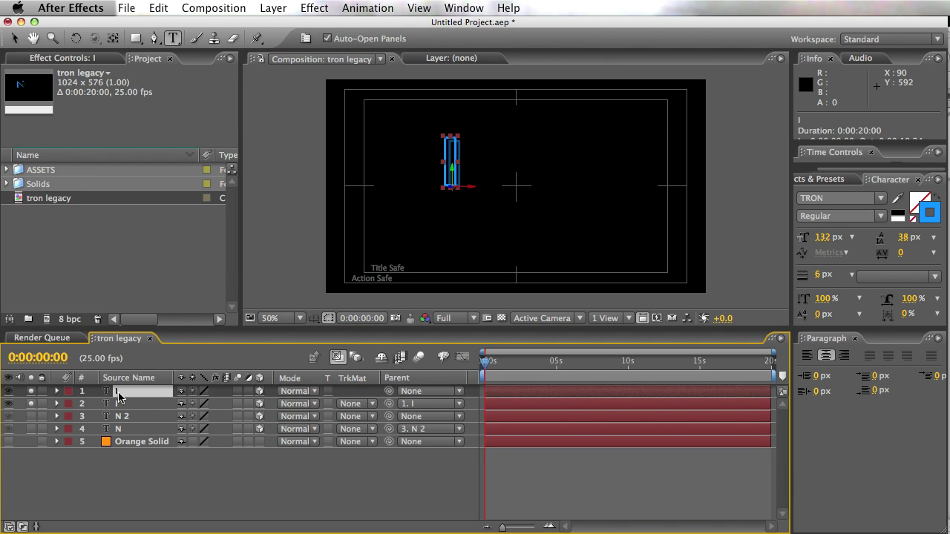
{"action": "key", "text": "p"}
{"action": "left_click_drag", "start_coordinate": [188, 407], "coordinate": [225, 403]}
{"action": "left_click", "coordinate": [31, 429]}
{"action": "left_click", "coordinate": [31, 442]}
{"action": "left_click", "coordinate": [176, 489]}
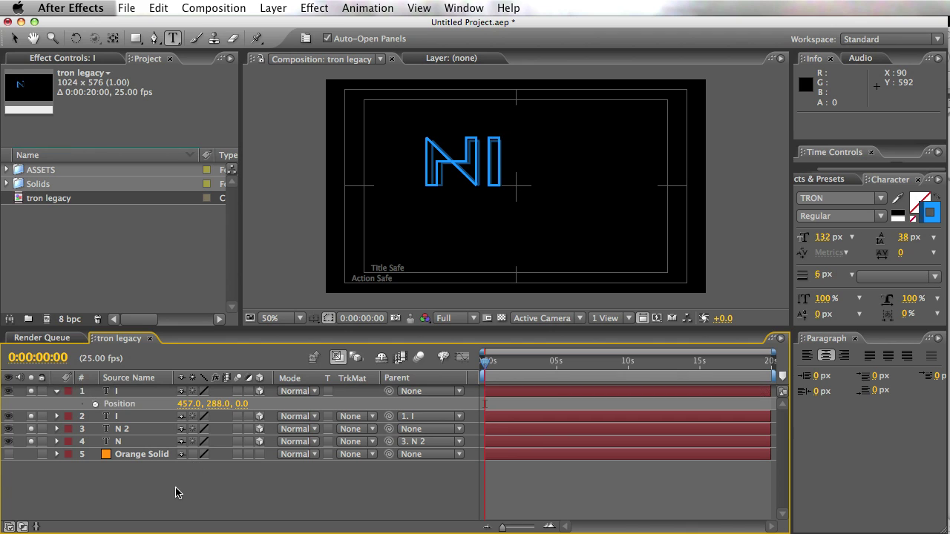
- Turn off solo on all N and I layers and collapse the front I's properties
{"action": "left_click", "coordinate": [33, 390]}
{"action": "left_click", "coordinate": [55, 394]}
{"action": "left_click_drag", "start_coordinate": [31, 403], "coordinate": [34, 436]}
- Copy the two I layers together and paste them as a new pair
{"action": "left_click", "coordinate": [123, 391]}
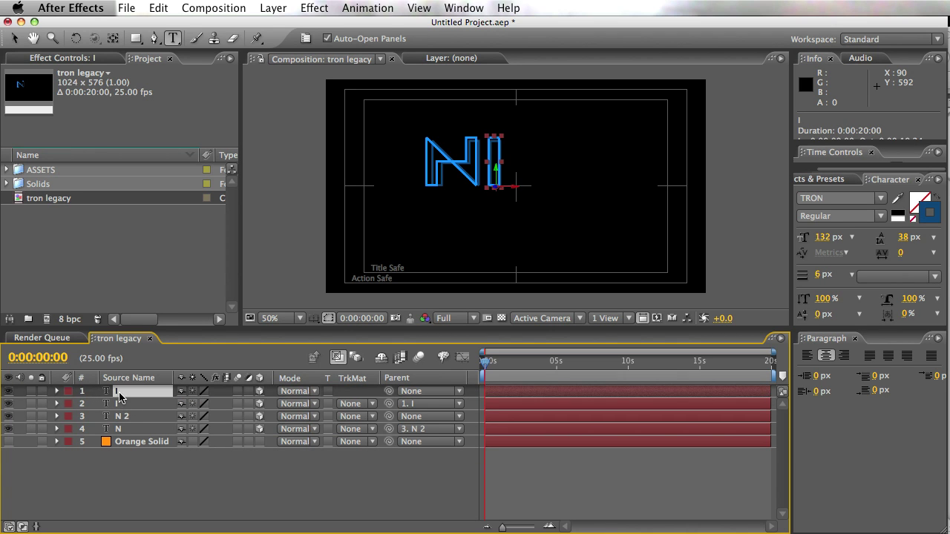
{"action": "left_click", "coordinate": [123, 404], "text": "shift"}
{"action": "key", "text": "super+c"}
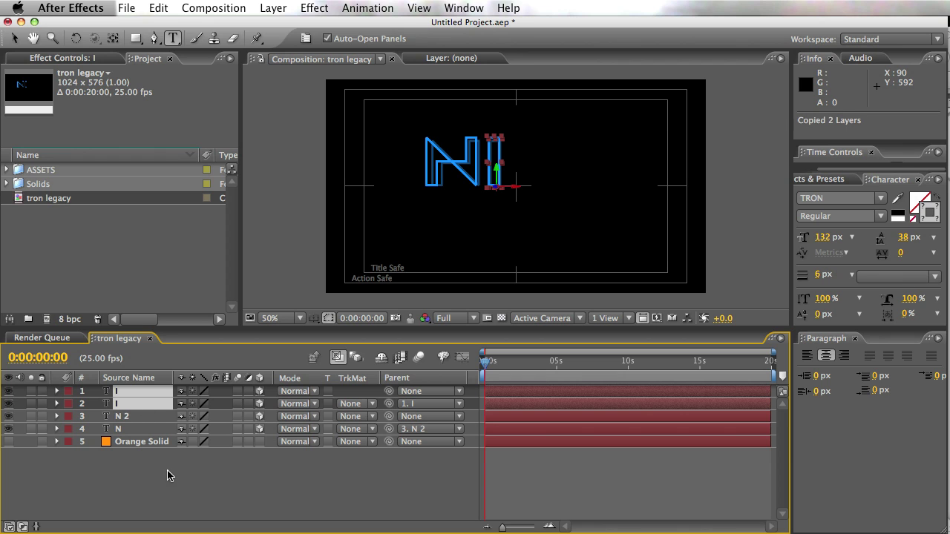
{"action": "left_click", "coordinate": [128, 8]}
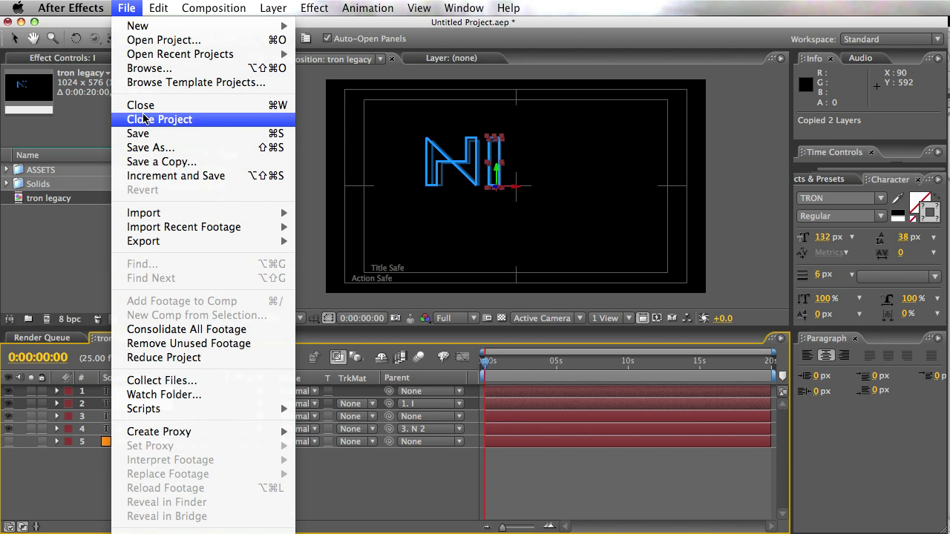
{"action": "mouse_move", "coordinate": [162, 5]}
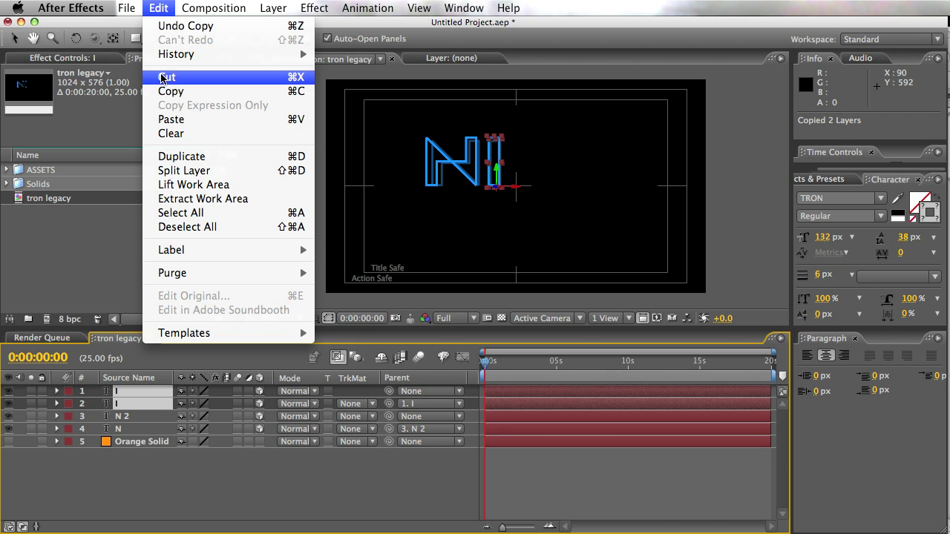
{"action": "left_click", "coordinate": [172, 91]}
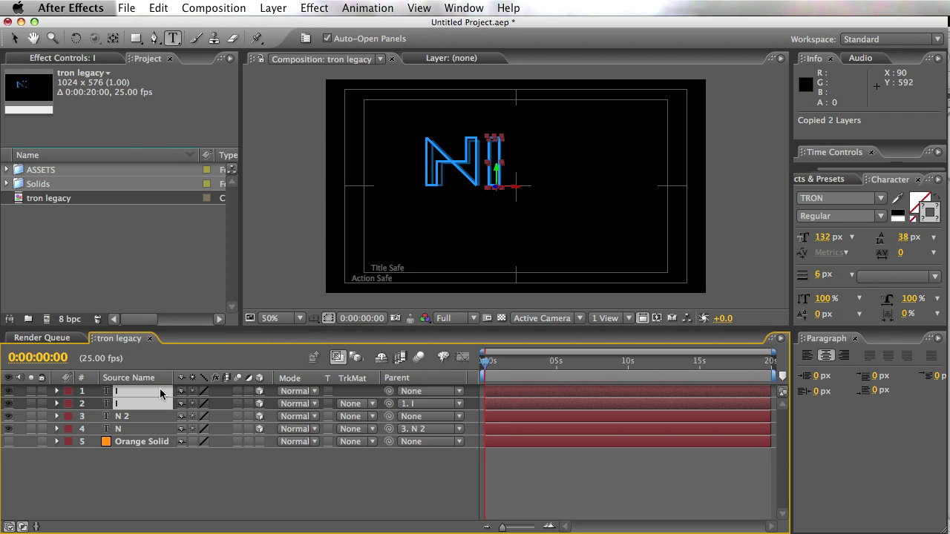
{"action": "left_click", "coordinate": [153, 7]}
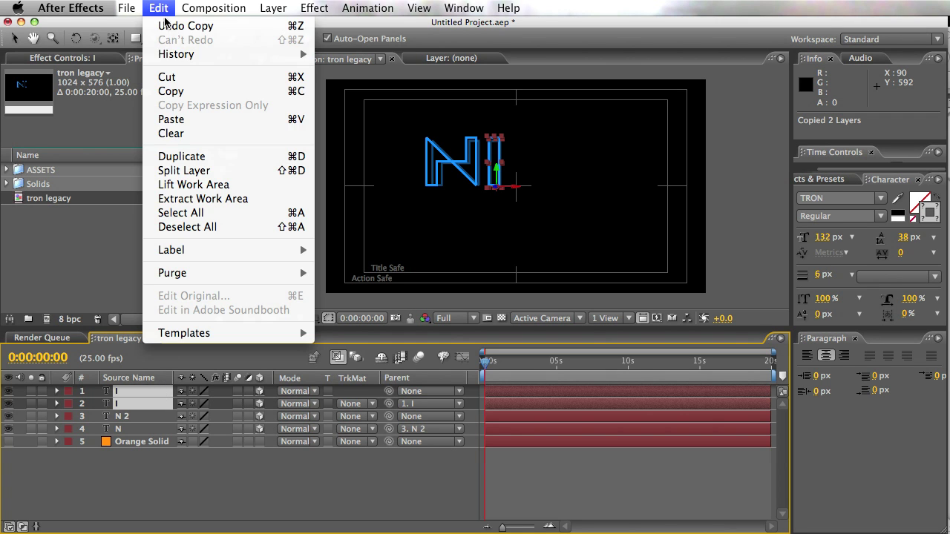
{"action": "left_click", "coordinate": [207, 122]}
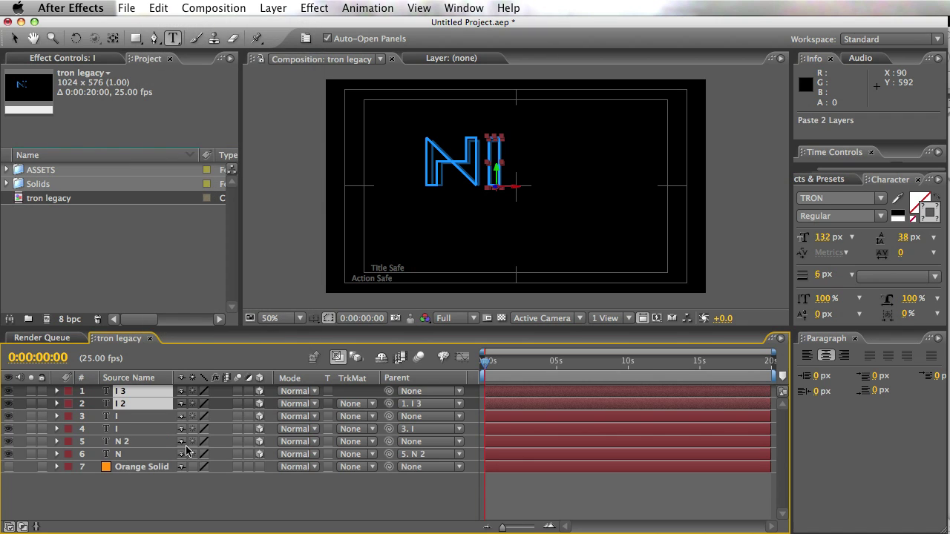
- Show the Position of both pasted I layers and set the I 3 layer's X position to 514
{"action": "left_click", "coordinate": [145, 401]}
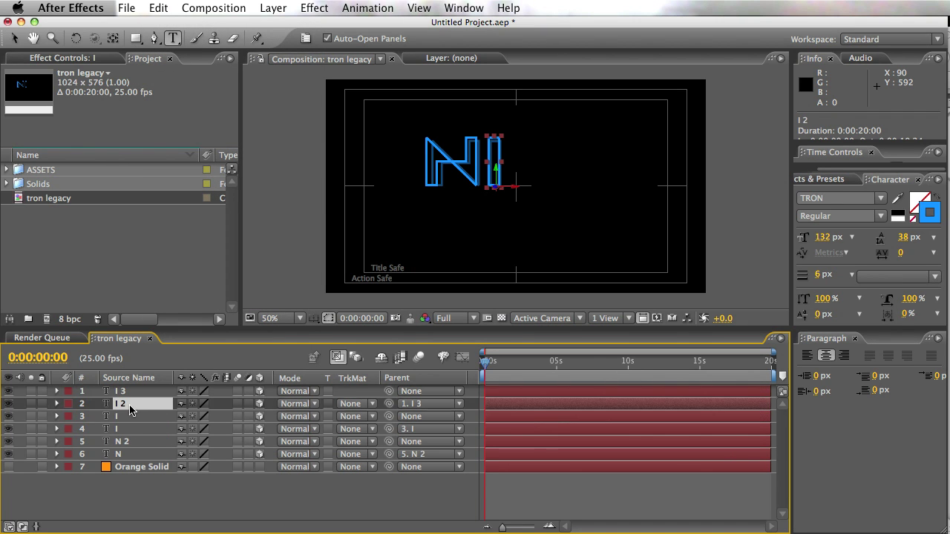
{"action": "key", "text": "p"}
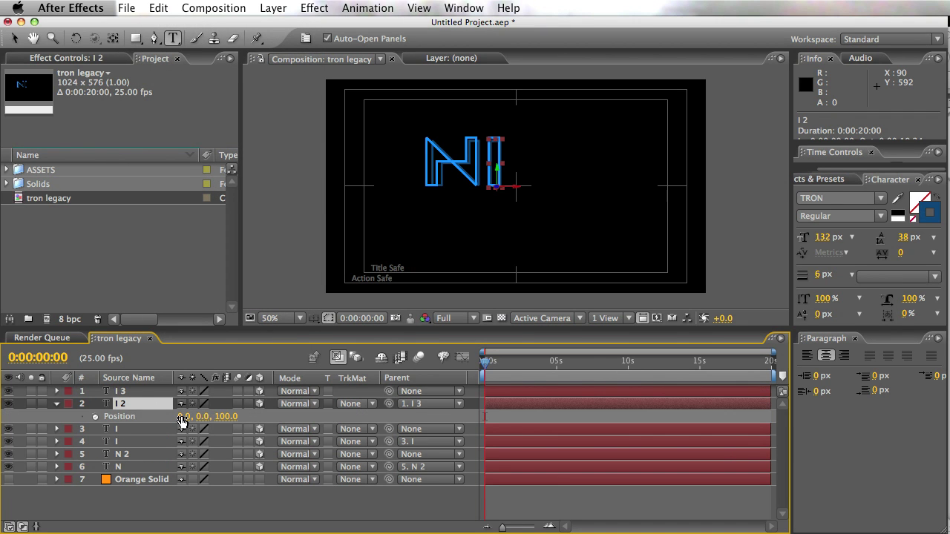
{"action": "left_click", "coordinate": [133, 393]}
{"action": "key", "text": "p"}
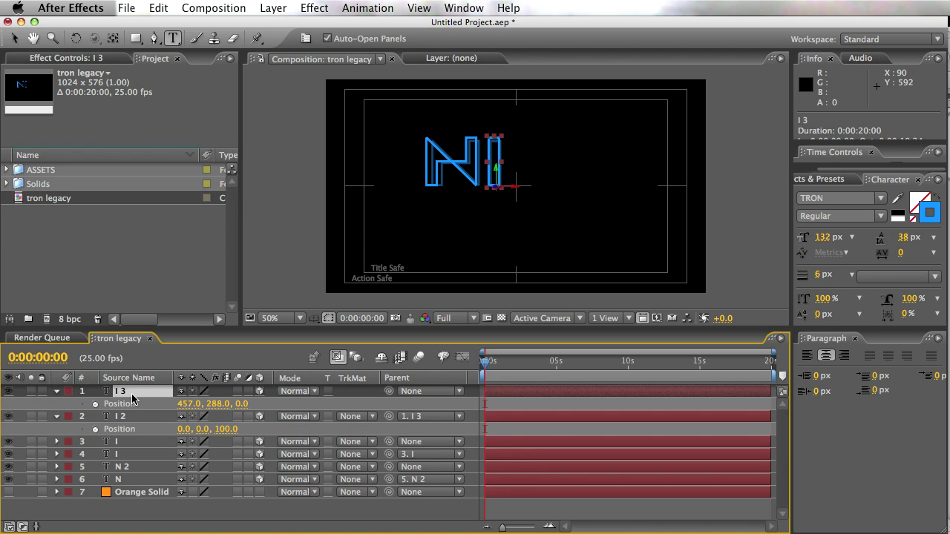
{"action": "left_click_drag", "start_coordinate": [178, 408], "coordinate": [221, 401]}
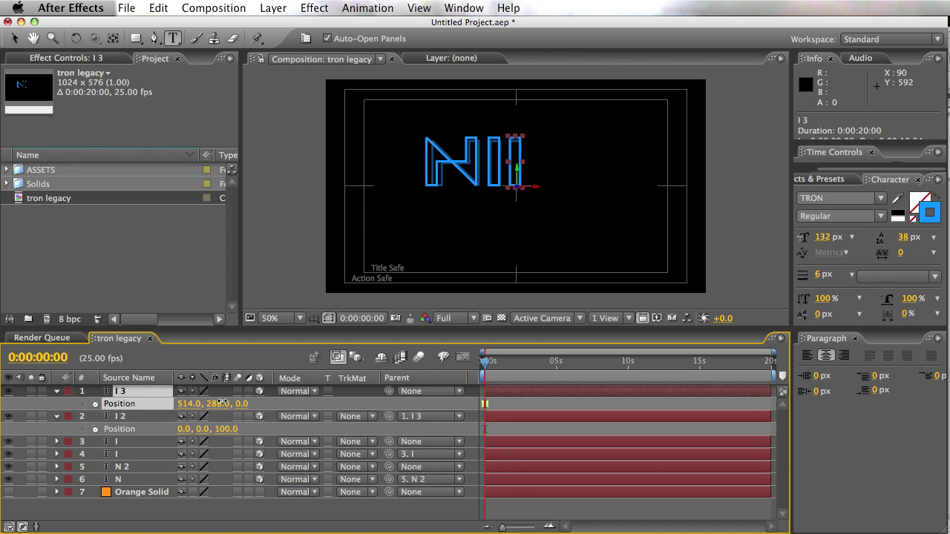
- Change the text of the I 3 and I 2 layers to C
{"action": "left_click", "coordinate": [131, 416]}
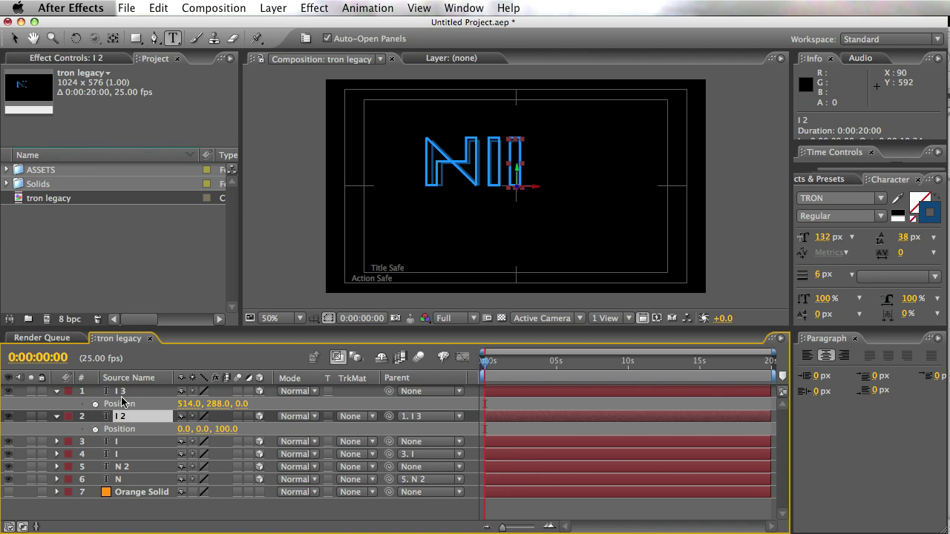
{"action": "left_click", "coordinate": [123, 393]}
{"action": "double_click", "coordinate": [122, 392]}
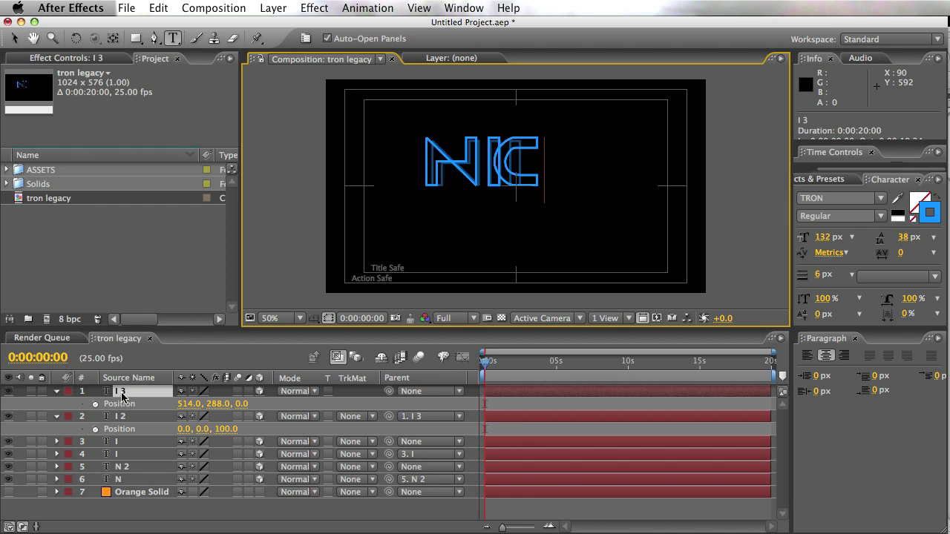
{"action": "left_click", "coordinate": [131, 420]}
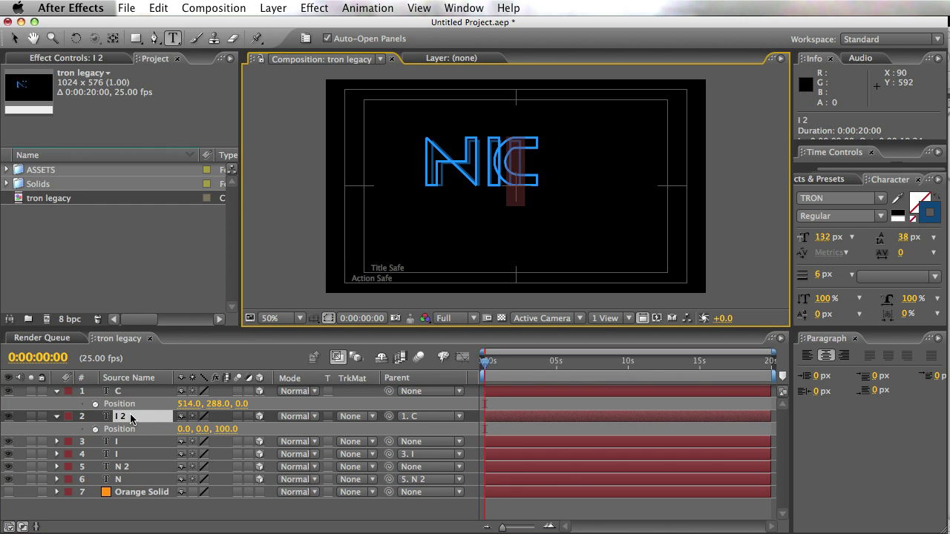
{"action": "left_click", "coordinate": [123, 440]}
- Shift the front C along X until the pair clears the I, and collapse both C layers' properties
{"action": "left_click", "coordinate": [125, 429]}
{"action": "left_click", "coordinate": [129, 404]}
{"action": "left_click_drag", "start_coordinate": [189, 405], "coordinate": [210, 402]}
{"action": "left_click", "coordinate": [57, 391]}
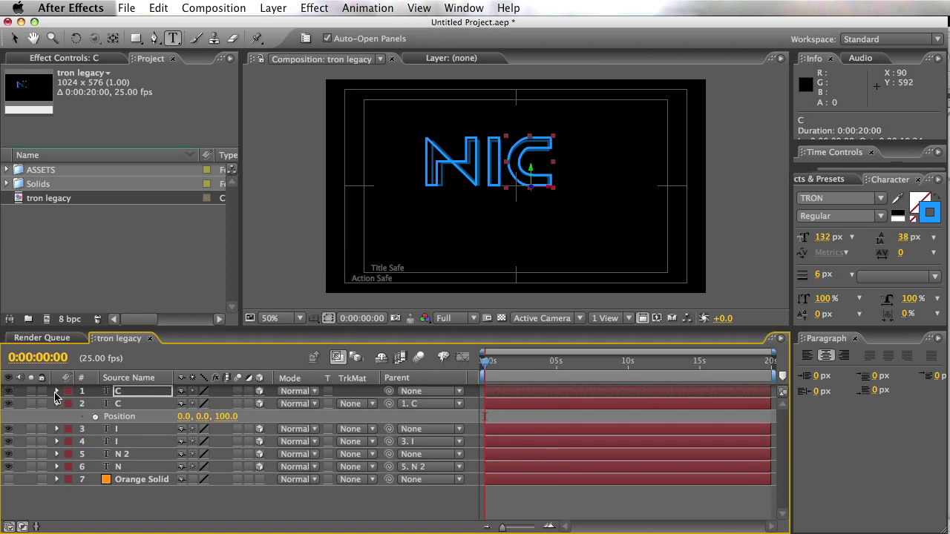
{"action": "left_click", "coordinate": [56, 405]}
- Duplicate the two C layers as a pair and set the front copy's X position to 692
{"action": "left_click", "coordinate": [128, 405], "text": "shift"}
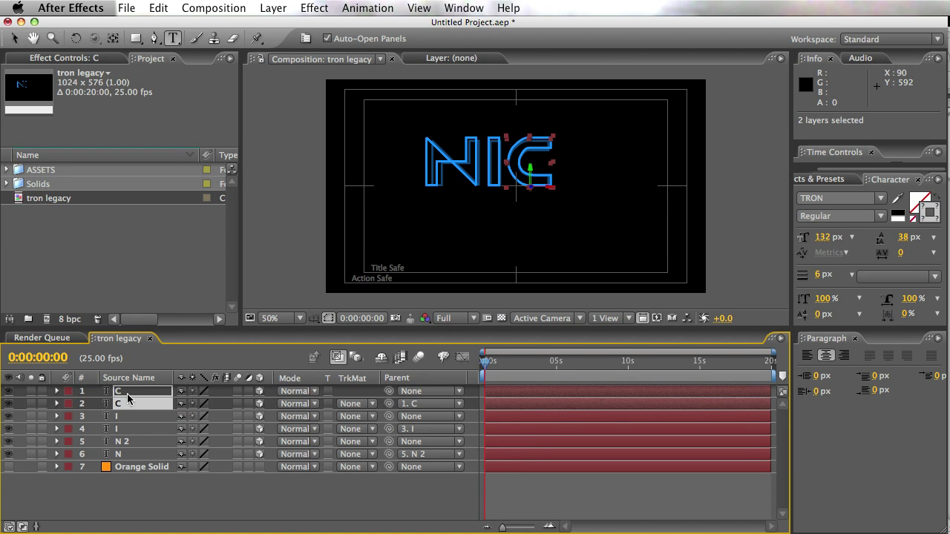
{"action": "key", "text": "super+d"}
{"action": "left_click", "coordinate": [133, 403]}
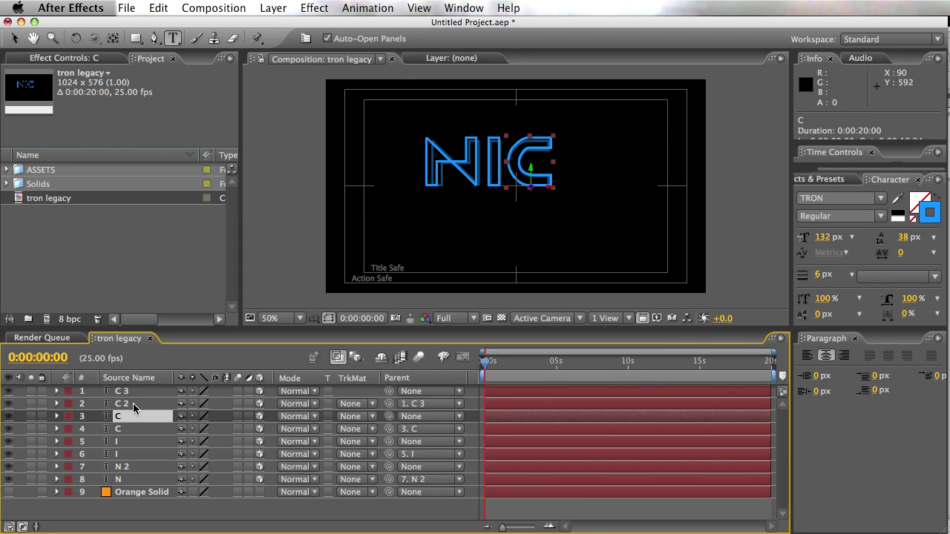
{"action": "left_click", "coordinate": [148, 394]}
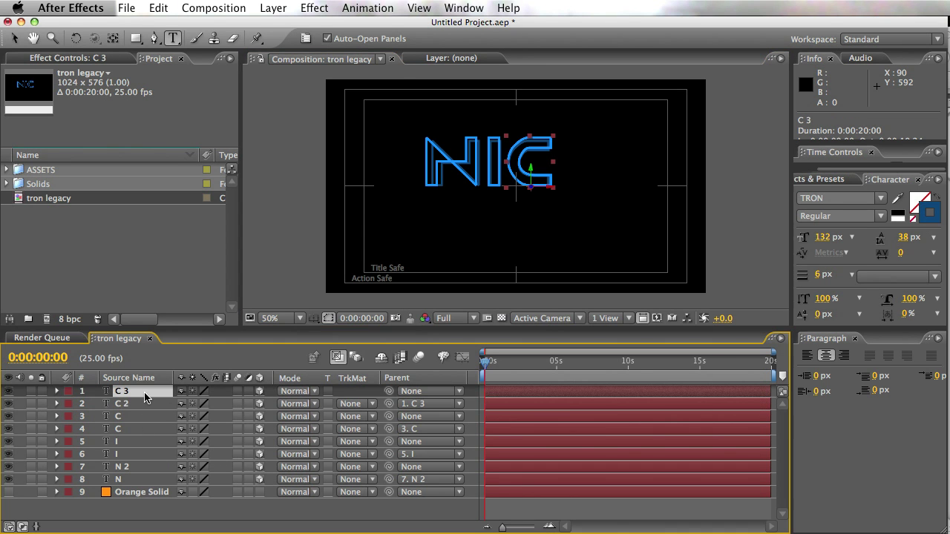
{"action": "key", "text": "p"}
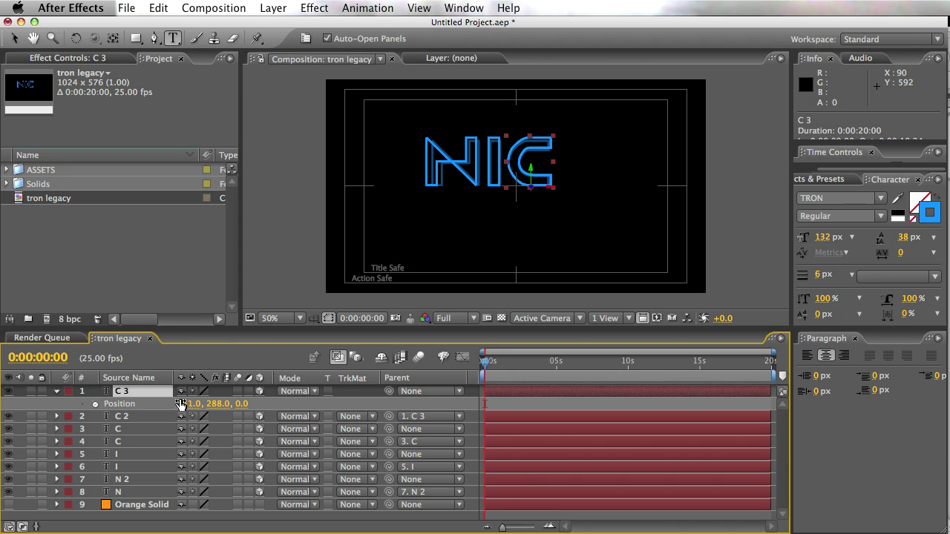
{"action": "left_click_drag", "start_coordinate": [182, 404], "coordinate": [249, 414]}
- Change the text of the C 3 and C 2 layers to K and collapse the front K's properties
{"action": "double_click", "coordinate": [119, 393]}
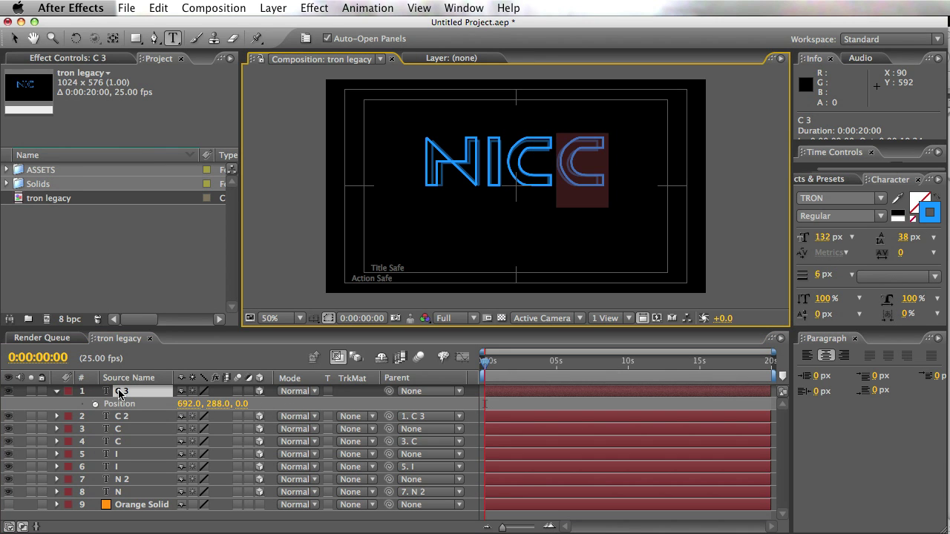
{"action": "type", "text": "K"}
{"action": "double_click", "coordinate": [117, 416]}
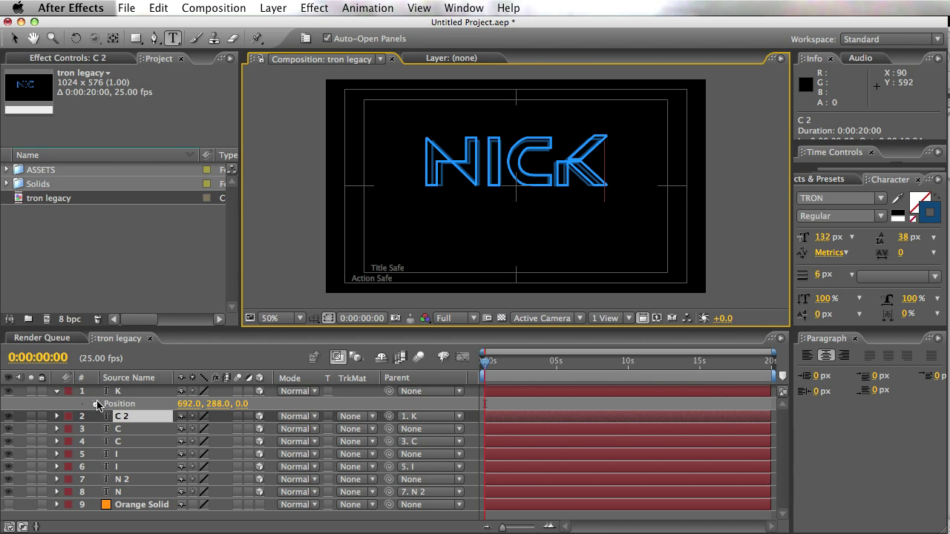
{"action": "left_click", "coordinate": [58, 391]}
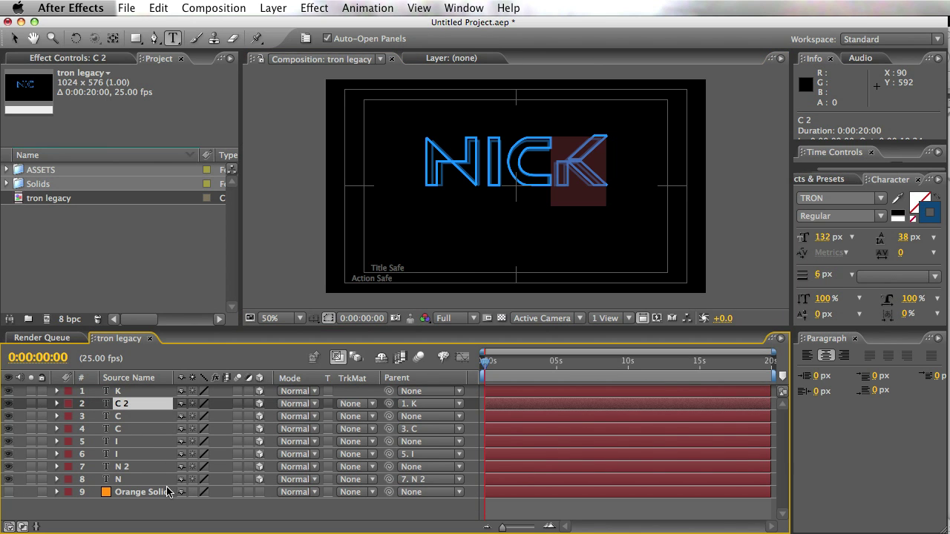
{"action": "type", "text": "K"}
{"action": "key", "text": "Return"}
- Add a null object at the top of the layer stack and make it a 3D layer
{"action": "left_click", "coordinate": [118, 392]}
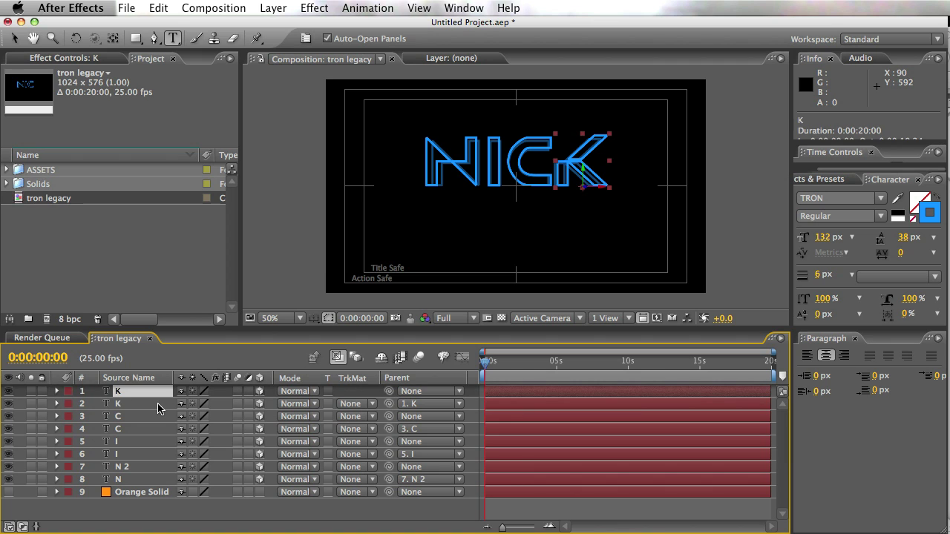
{"action": "right_click", "coordinate": [526, 515]}
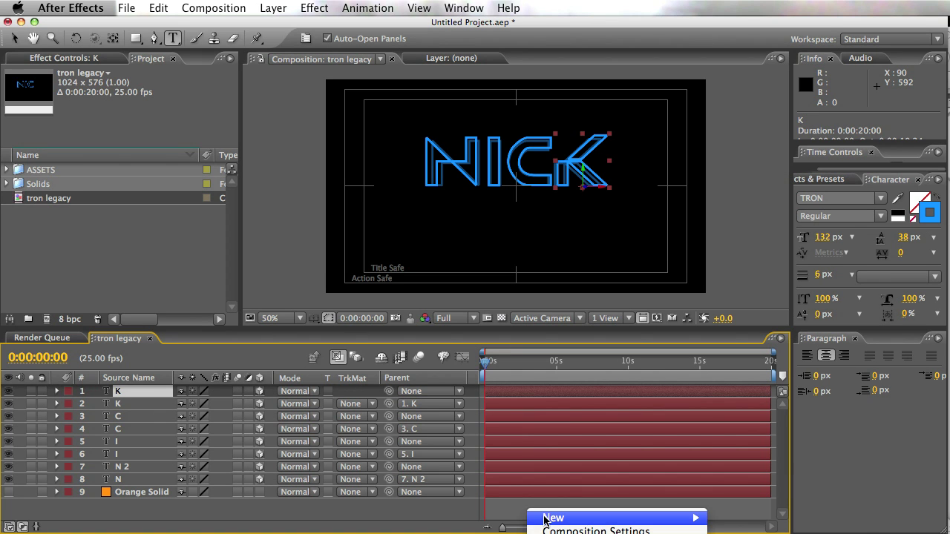
{"action": "mouse_move", "coordinate": [584, 518]}
{"action": "left_click", "coordinate": [741, 533]}
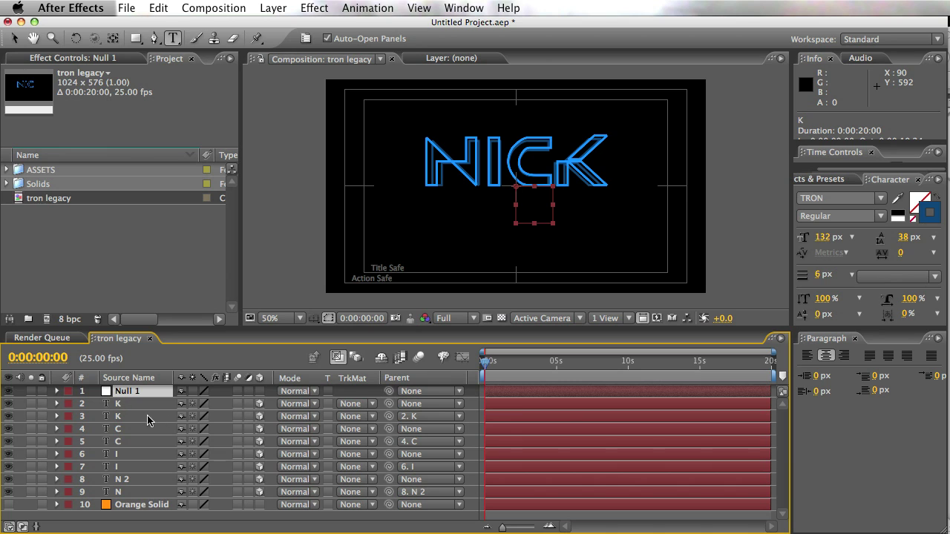
{"action": "left_click", "coordinate": [259, 391]}
- Rename the null layer as MAIN WORD NULL
{"action": "left_click", "coordinate": [137, 399]}
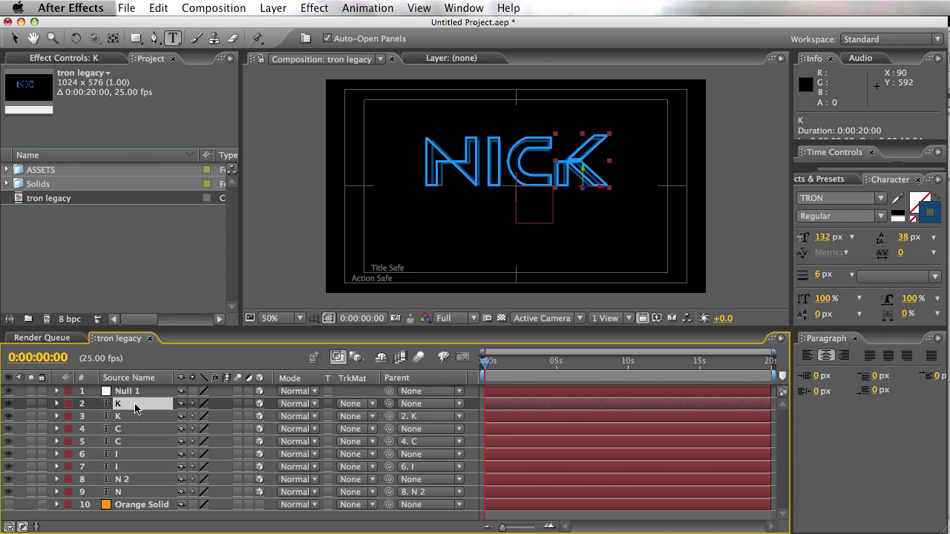
{"action": "key", "text": "Return"}
{"action": "type", "text": "M"}
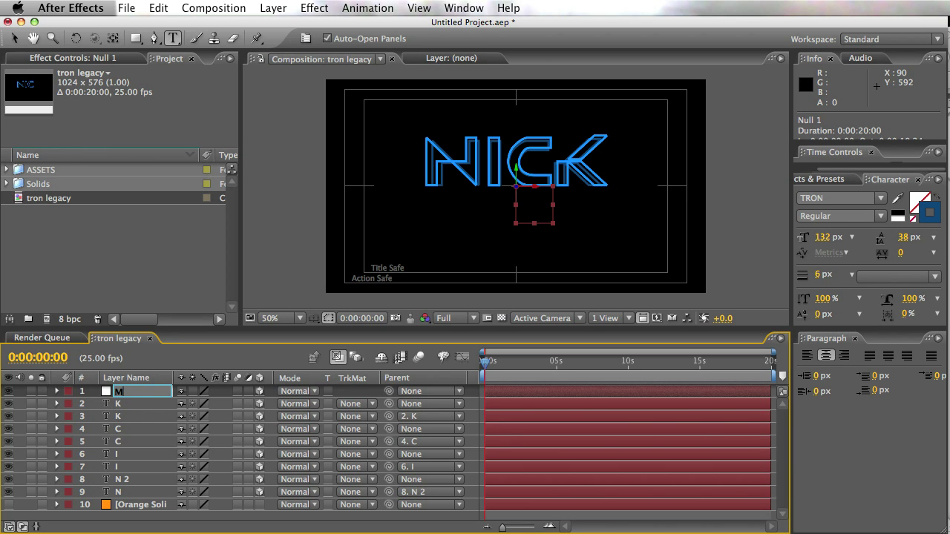
{"action": "type", "text": "AIN WORD NULL"}
{"action": "key", "text": "Return"}
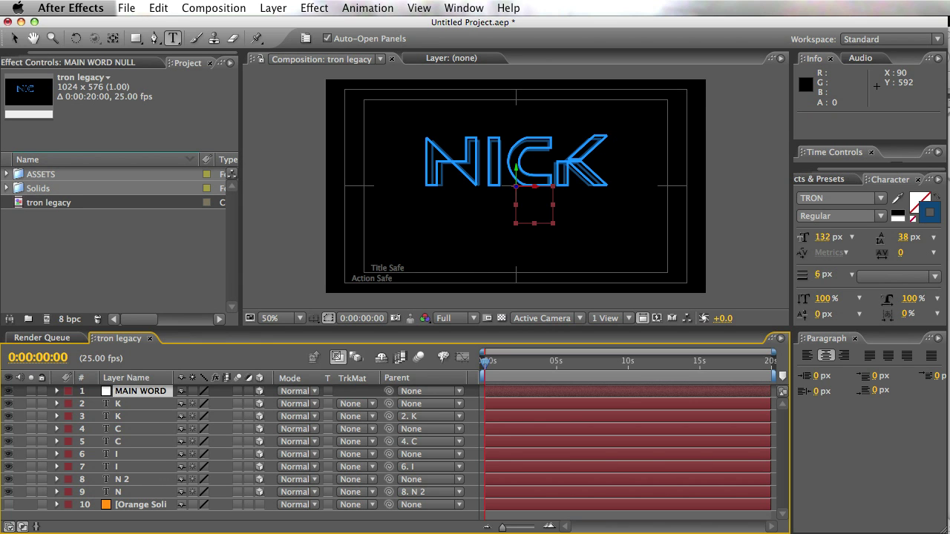
- Parent the front K, C, I and N 2 layers to MAIN WORD NULL
{"action": "left_click", "coordinate": [119, 419]}
{"action": "left_click", "coordinate": [119, 407]}
{"action": "left_click", "coordinate": [119, 428], "text": "super"}
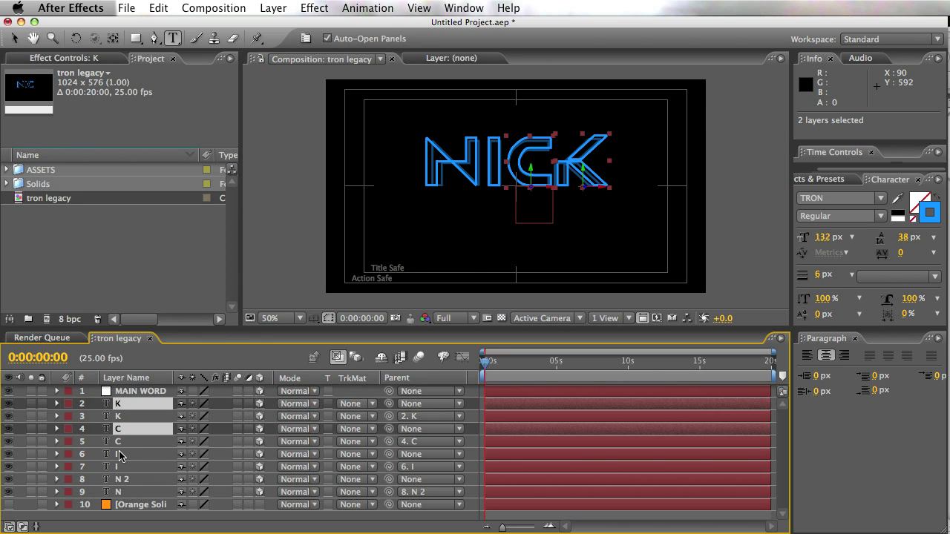
{"action": "left_click", "coordinate": [121, 454], "text": "super"}
{"action": "left_click", "coordinate": [121, 479], "text": "super"}
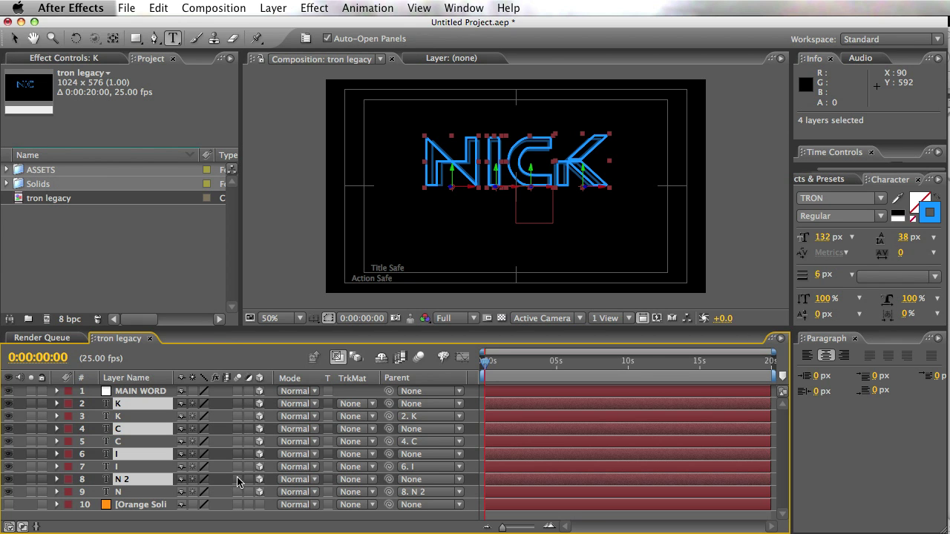
{"action": "left_click_drag", "start_coordinate": [388, 404], "coordinate": [199, 403]}
- Shift the whole word by setting MAIN WORD NULL's X position to 528, and collapse its properties
{"action": "left_click", "coordinate": [141, 391]}
{"action": "key", "text": "p"}
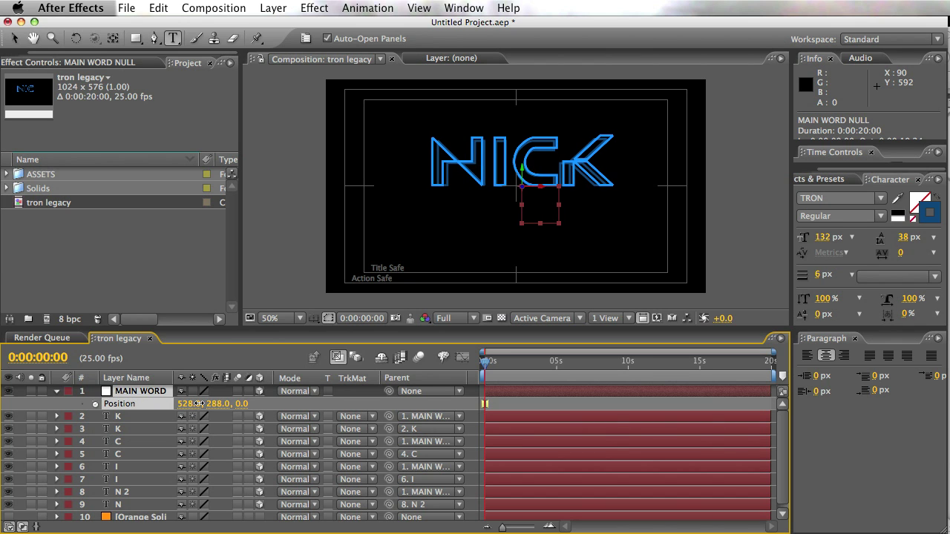
{"action": "left_click", "coordinate": [505, 403]}
{"action": "left_click", "coordinate": [56, 391]}
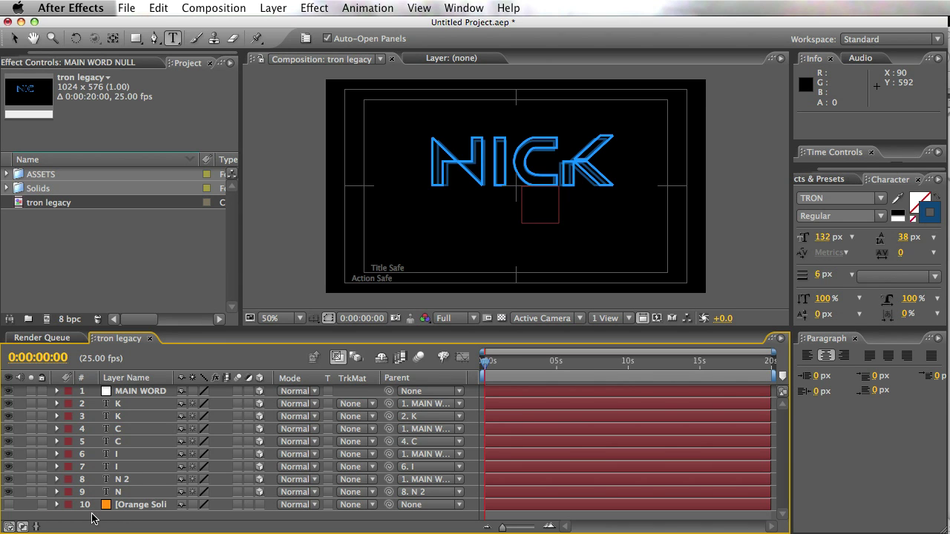
- Rename the N 2 layer as N TOP
{"action": "left_click", "coordinate": [134, 492]}
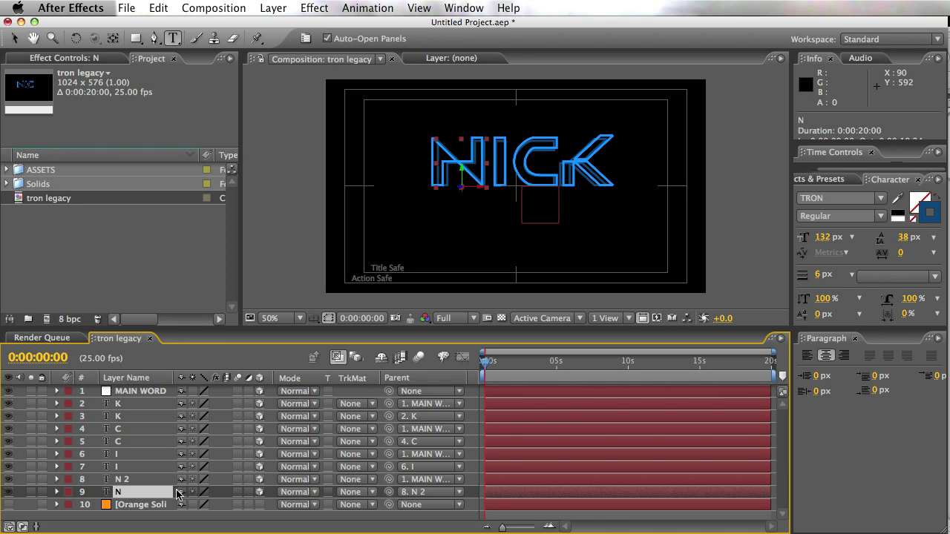
{"action": "left_click", "coordinate": [133, 480]}
{"action": "left_click", "coordinate": [122, 490]}
{"action": "left_click", "coordinate": [137, 480]}
{"action": "key", "text": "Return"}
{"action": "key", "text": "Right"}
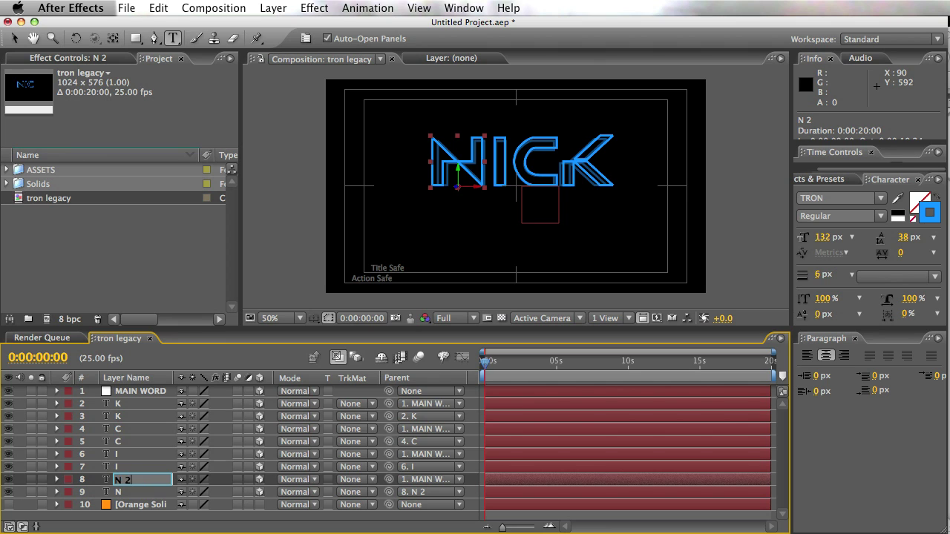
{"action": "type", "text": "N TOP"}
{"action": "key", "text": "Return"}
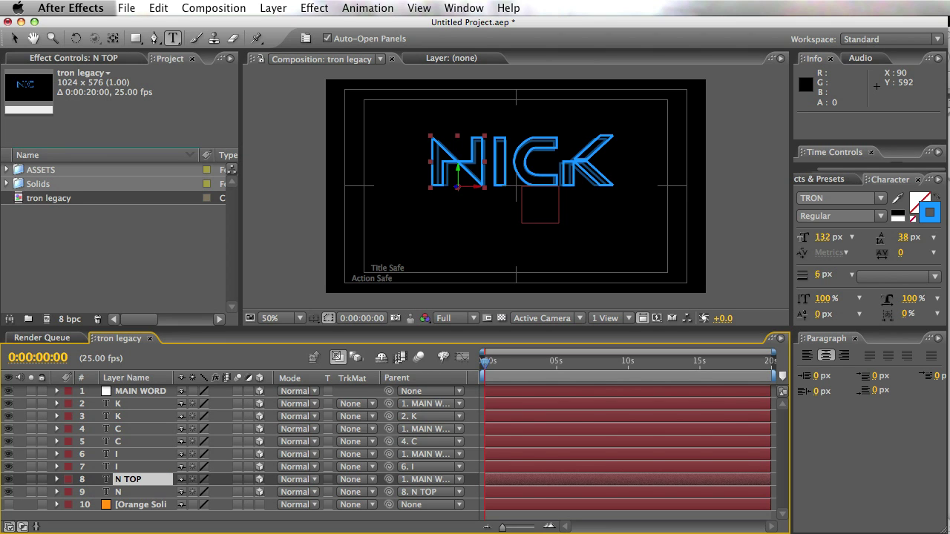
- Rename the front I layer as I TOP
{"action": "left_click", "coordinate": [119, 455]}
{"action": "key", "text": "Return"}
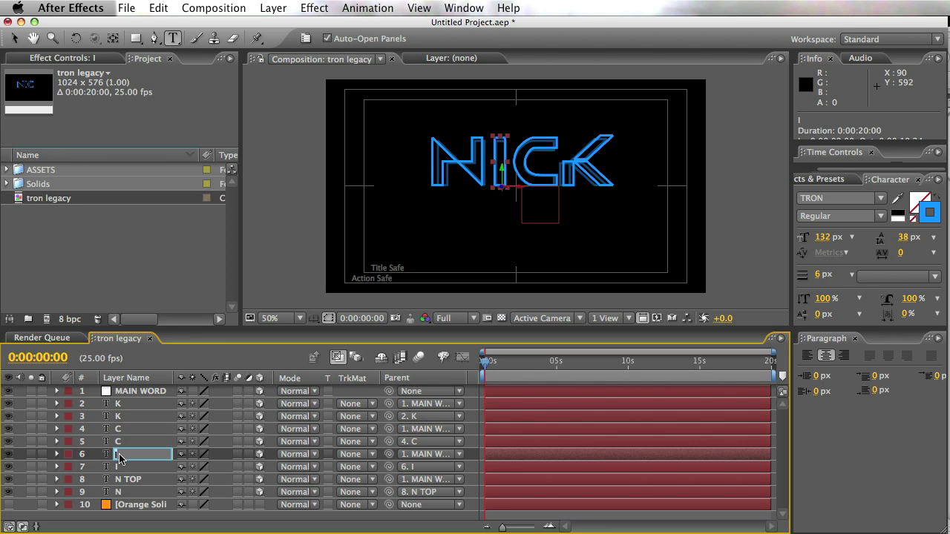
{"action": "type", "text": "I TOP"}
{"action": "key", "text": "Return"}
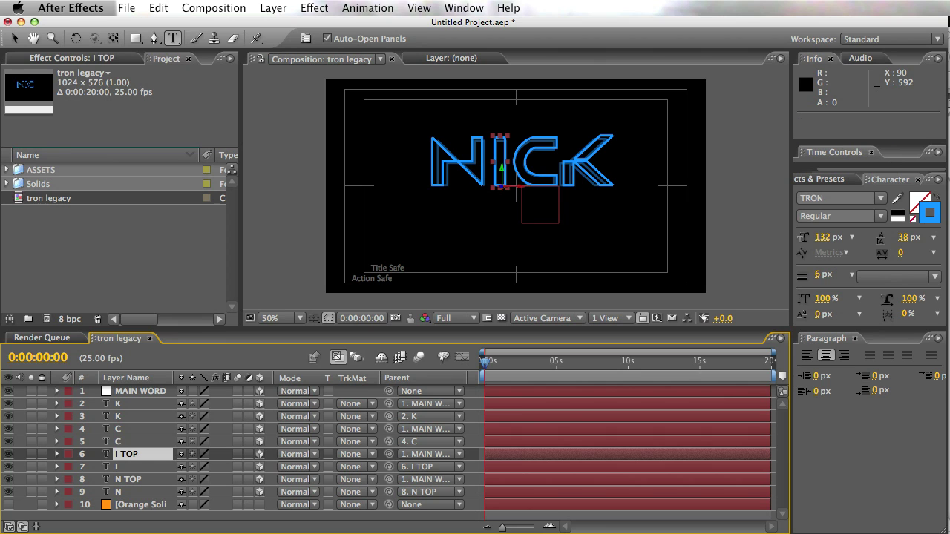
- Rename the front C layer as C TOP and the front K layer as K TOP
{"action": "left_click", "coordinate": [130, 430]}
{"action": "key", "text": "Return"}
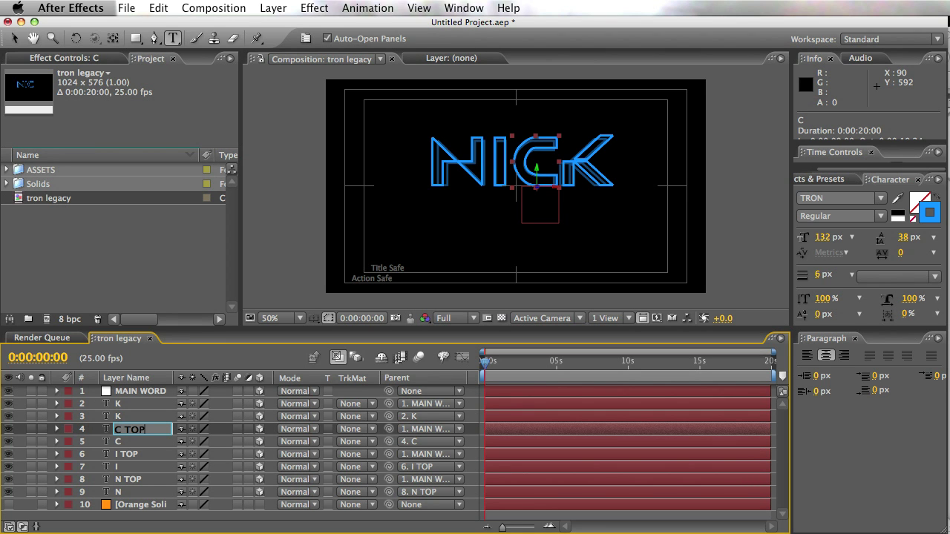
{"action": "type", "text": "C TOP"}
{"action": "left_click", "coordinate": [158, 407]}
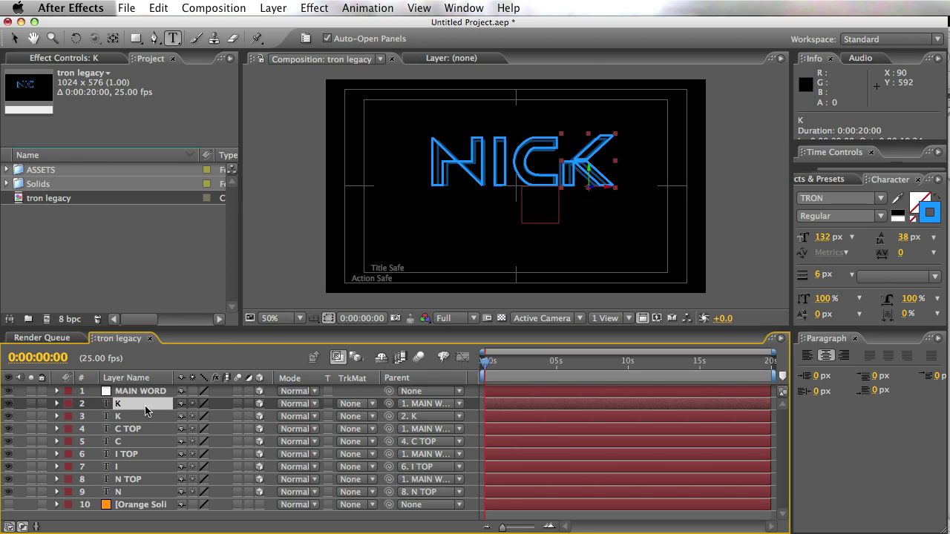
{"action": "key", "text": "Return"}
{"action": "type", "text": "K TOP"}
{"action": "key", "text": "Return"}
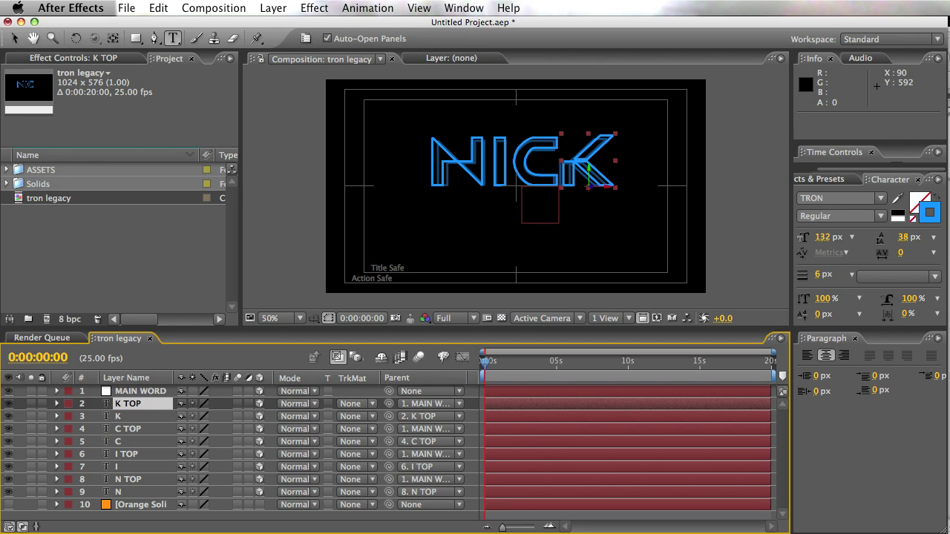
- Animate N TOP's position with a keyframe at 0:00:03:00 and a Z value of -1290 at the composition start
{"action": "left_click", "coordinate": [130, 431]}
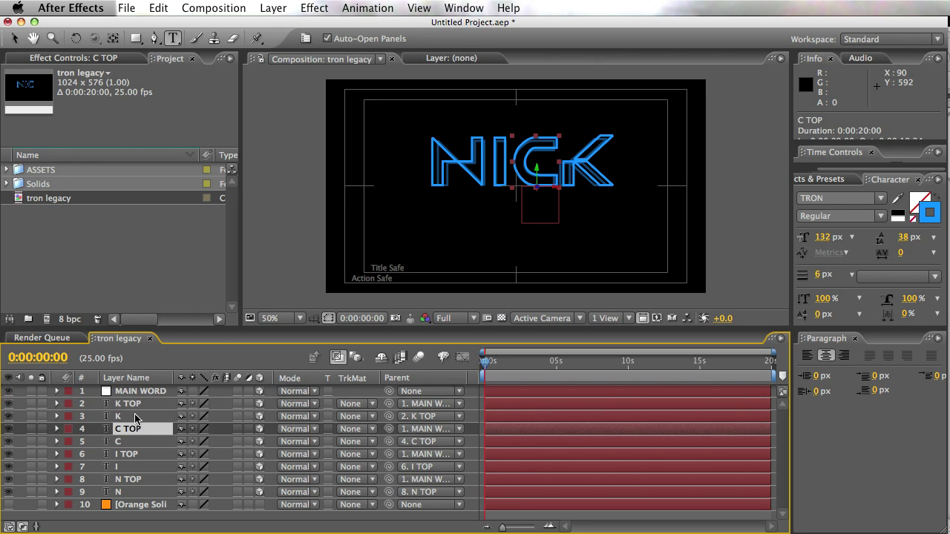
{"action": "left_click", "coordinate": [137, 406]}
{"action": "left_click", "coordinate": [132, 479]}
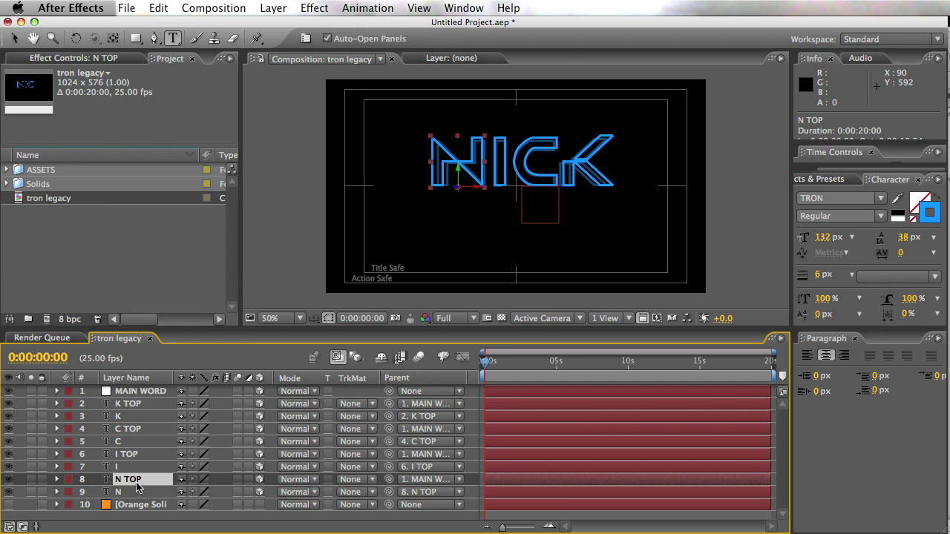
{"action": "key", "text": "p"}
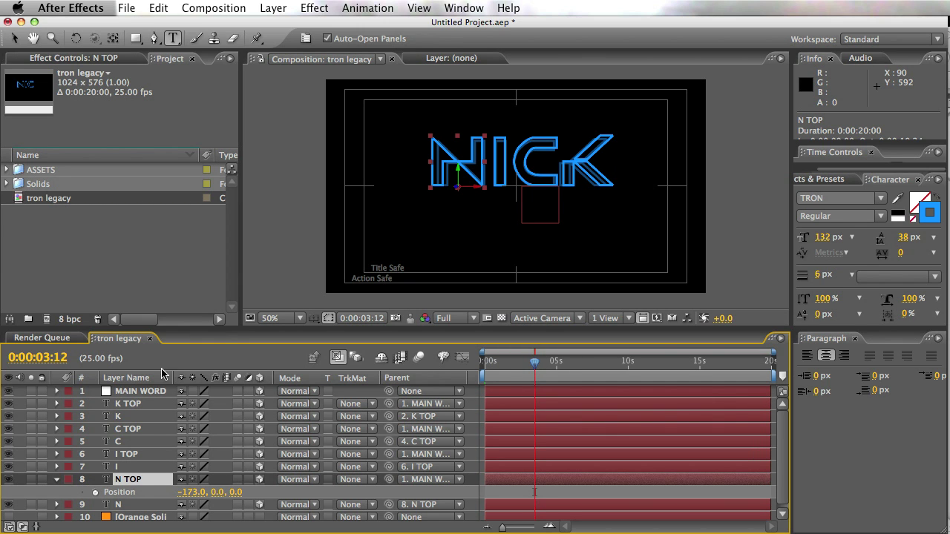
{"action": "left_click_drag", "start_coordinate": [534, 362], "coordinate": [526, 367]}
{"action": "key", "text": "Page_Down"}
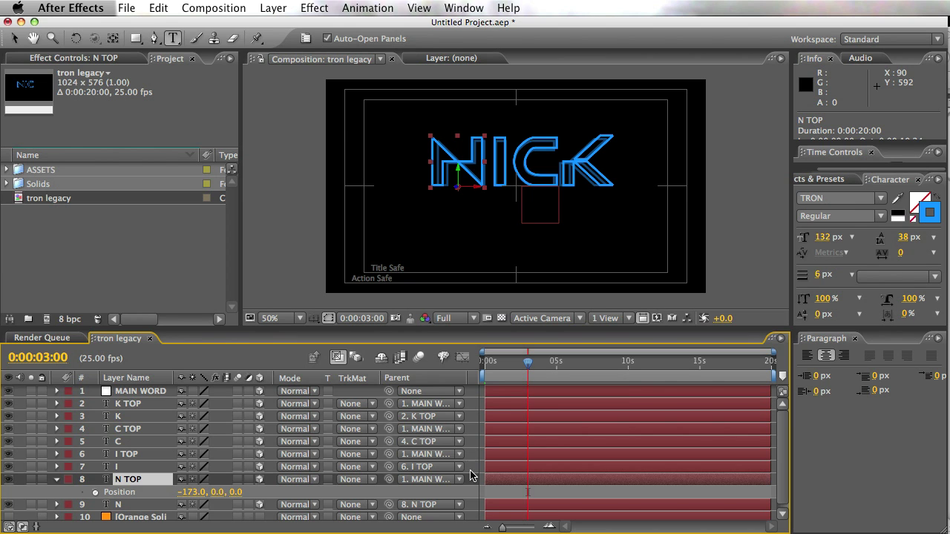
{"action": "left_click", "coordinate": [95, 492]}
{"action": "key", "text": "Home"}
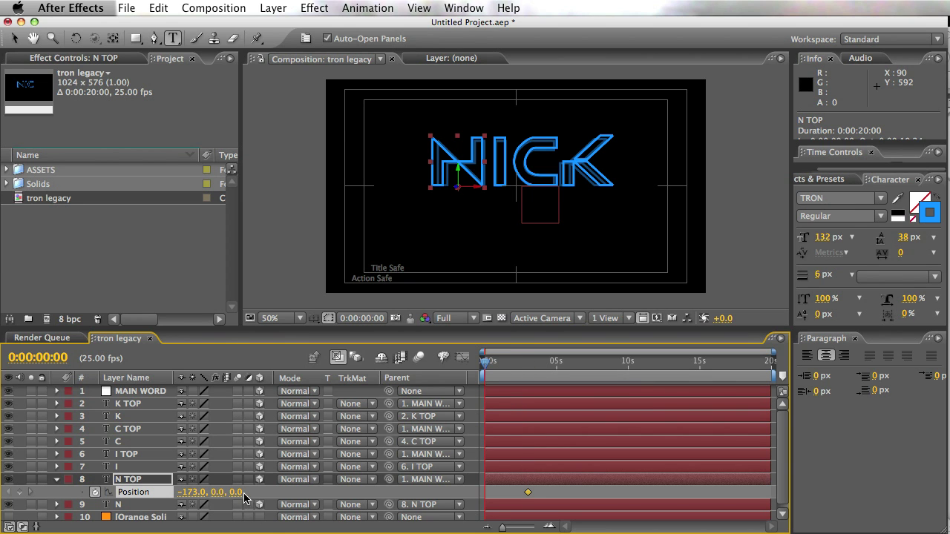
{"action": "left_click_drag", "start_coordinate": [236, 492], "coordinate": [144, 492]}
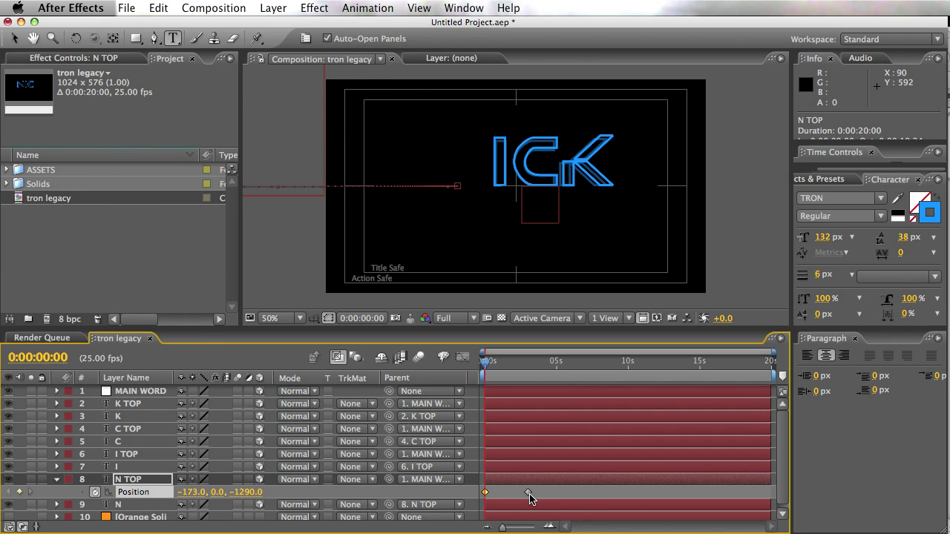
- Apply Easy Ease In to N TOP's position keyframe at 3 seconds
{"action": "key", "text": "grave"}
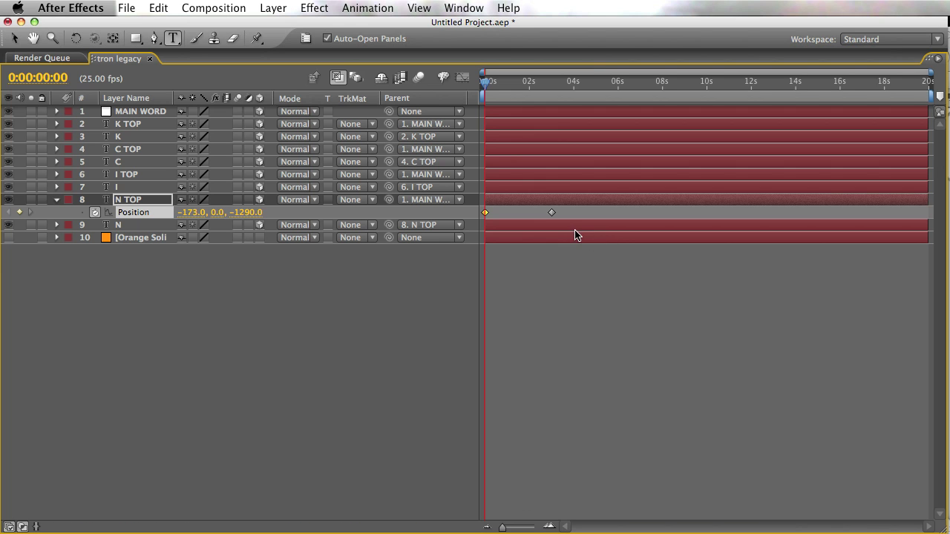
{"action": "right_click", "coordinate": [552, 215]}
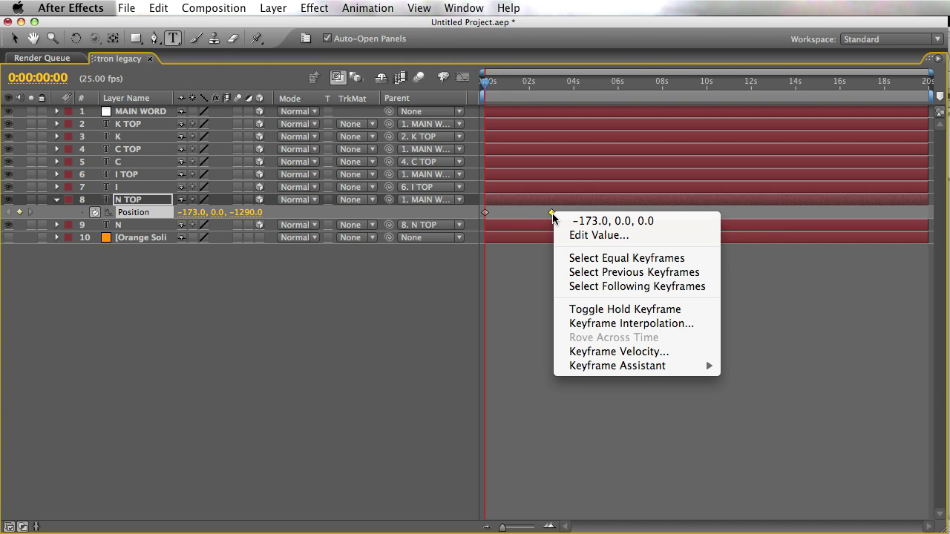
{"action": "mouse_move", "coordinate": [645, 367]}
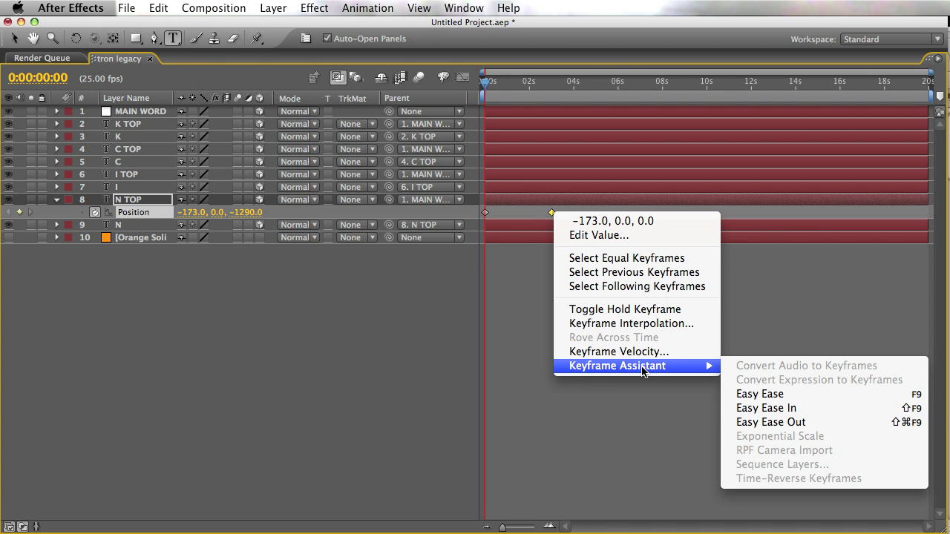
{"action": "left_click", "coordinate": [883, 412]}
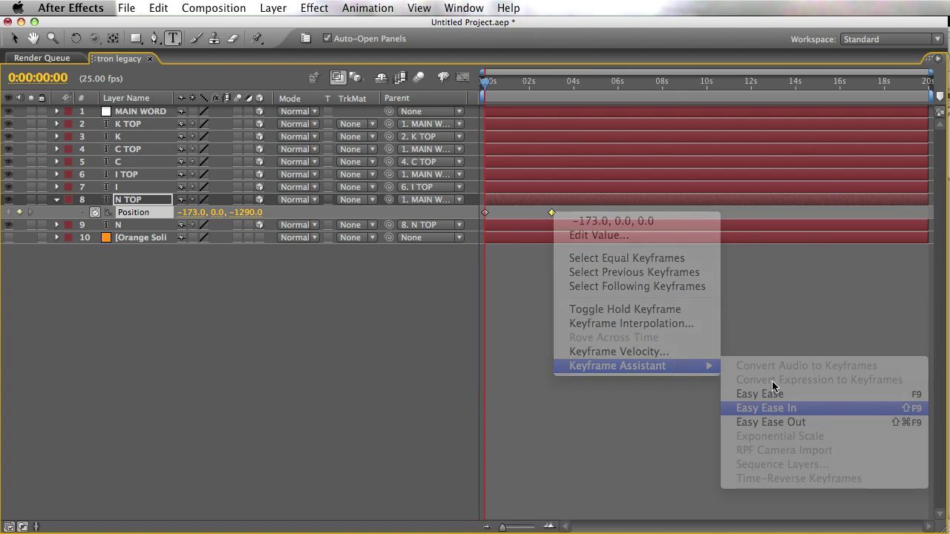
{"action": "key", "text": "grave"}
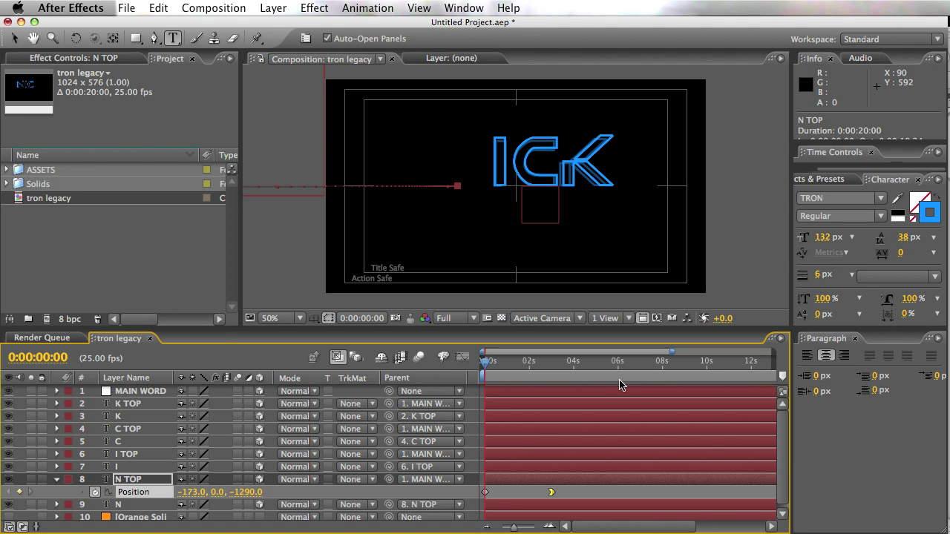
- Keyframe I TOP's position at 0:00:02:24 with Easy Ease In, and set its Z position to 375 at the composition start
{"action": "left_click_drag", "start_coordinate": [516, 364], "coordinate": [550, 375]}
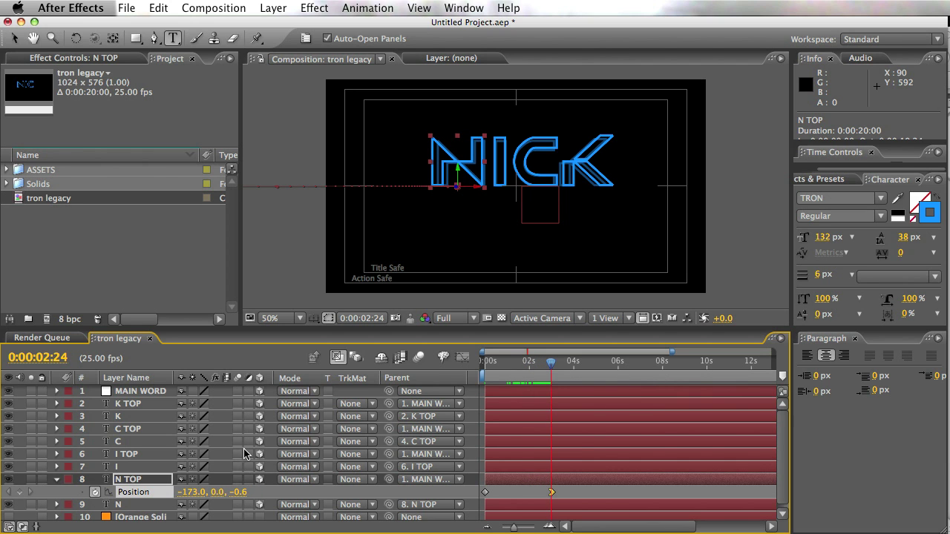
{"action": "left_click", "coordinate": [145, 459]}
{"action": "key", "text": "p"}
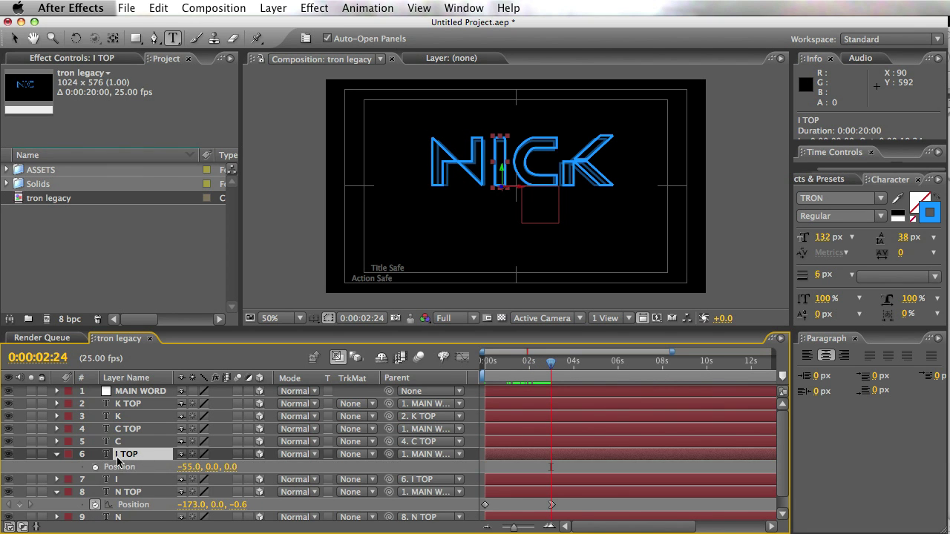
{"action": "left_click", "coordinate": [95, 467]}
{"action": "key", "text": "Home"}
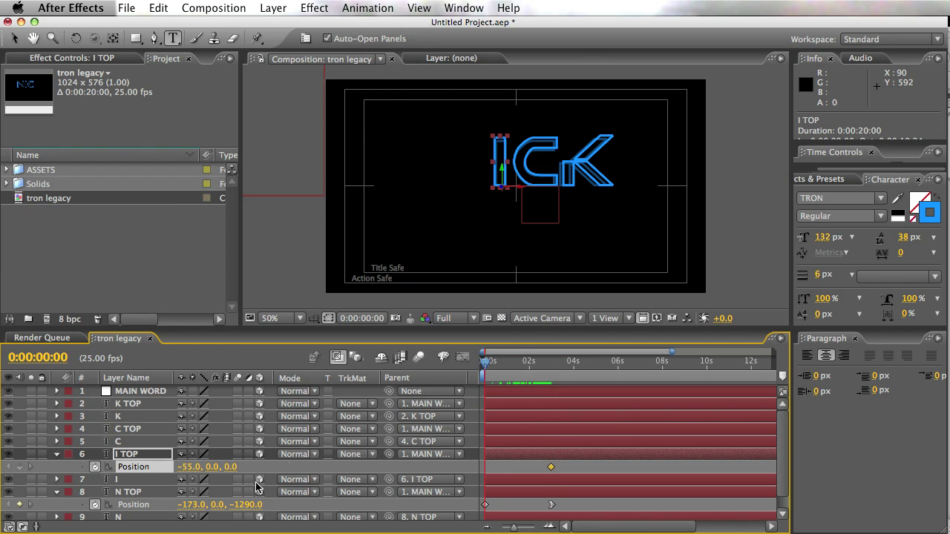
{"action": "left_click_drag", "start_coordinate": [228, 467], "coordinate": [411, 462]}
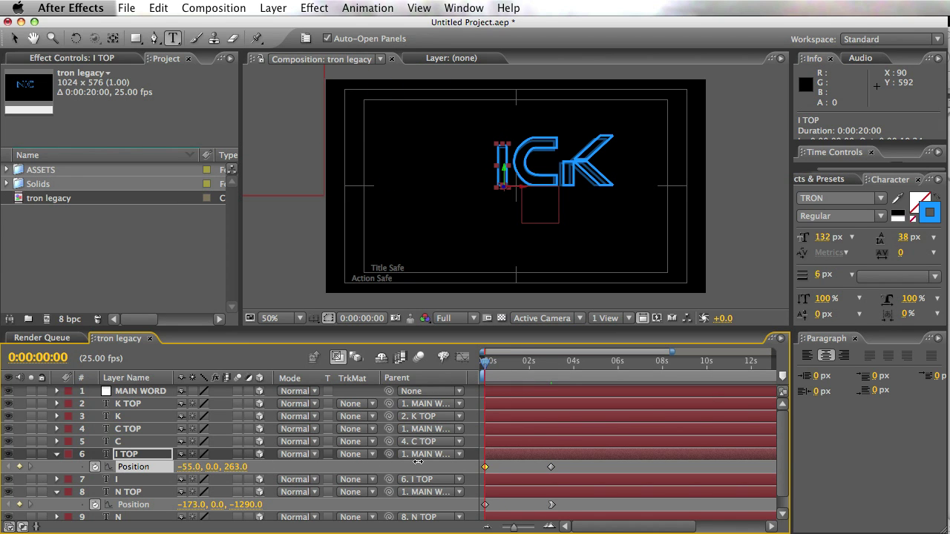
{"action": "left_click_drag", "start_coordinate": [230, 467], "coordinate": [311, 466]}
{"action": "right_click", "coordinate": [551, 466]}
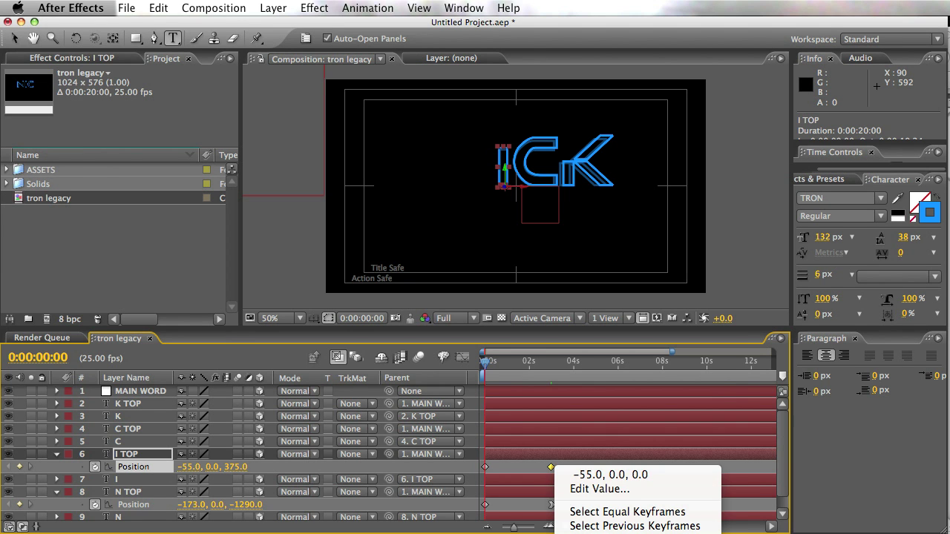
{"action": "key", "text": "shift+F9"}
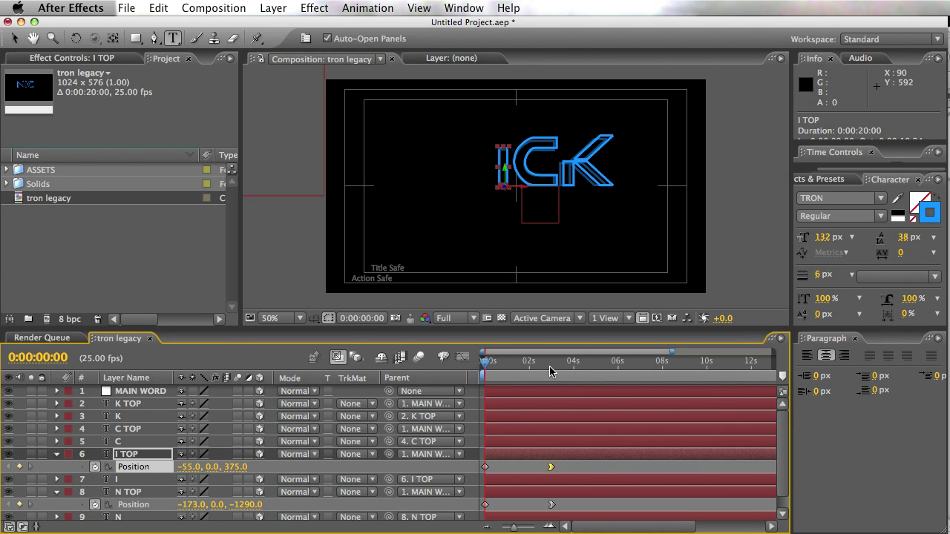
- Select the C TOP layer and reveal its Position property
{"action": "left_click", "coordinate": [549, 371]}
{"action": "left_click", "coordinate": [138, 429]}
{"action": "key", "text": "End"}
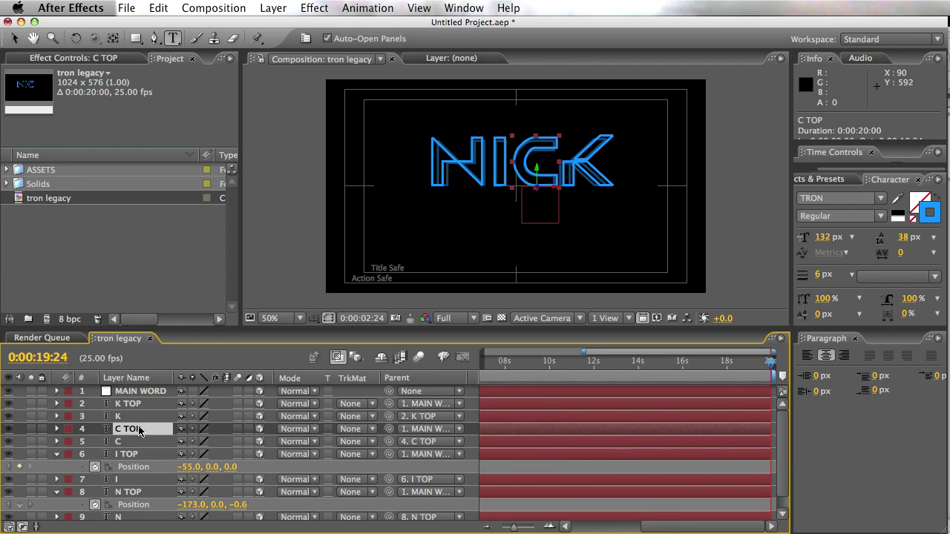
{"action": "key", "text": "p"}
{"action": "left_click", "coordinate": [95, 442]}
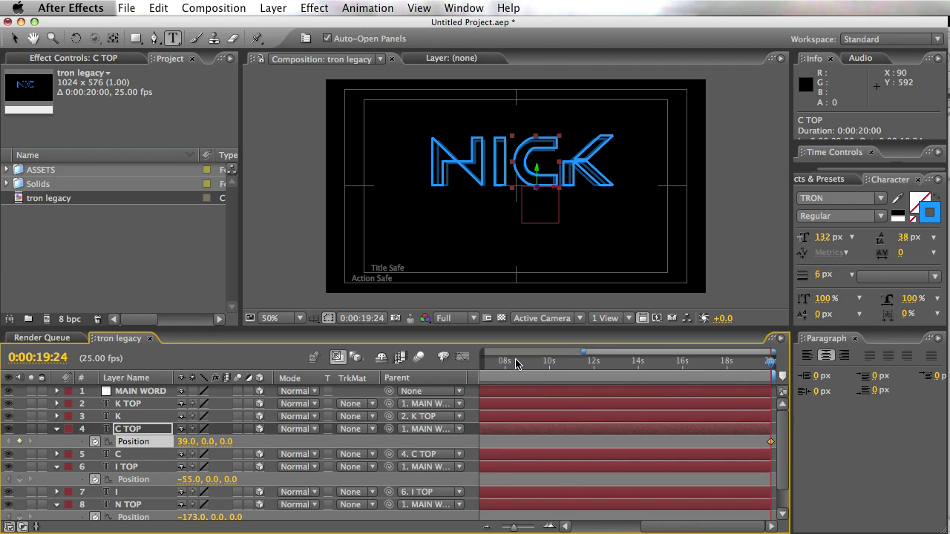
{"action": "key", "text": "super+z"}
{"action": "key", "text": "Home"}
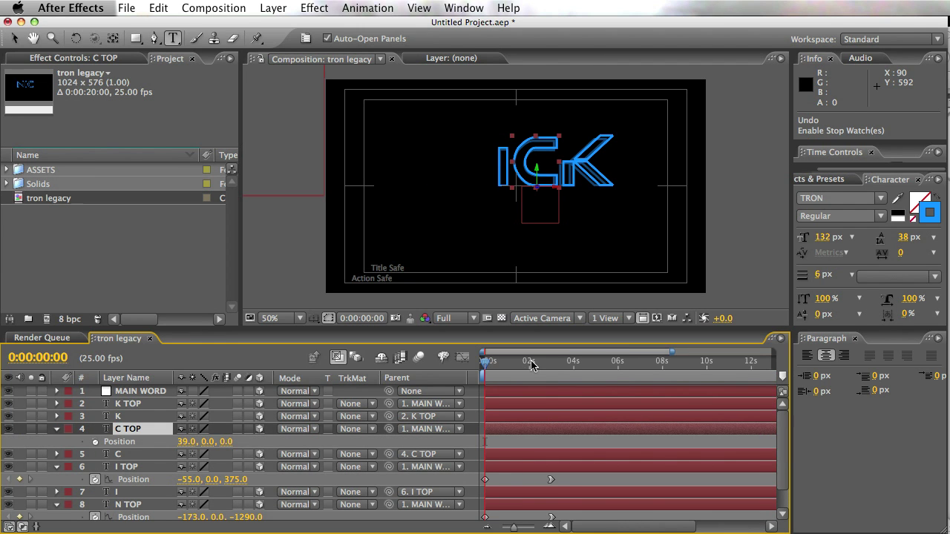
- Add a position keyframe to C TOP at 0:00:02:24, in line with I TOP's end keyframe
{"action": "left_click", "coordinate": [552, 363]}
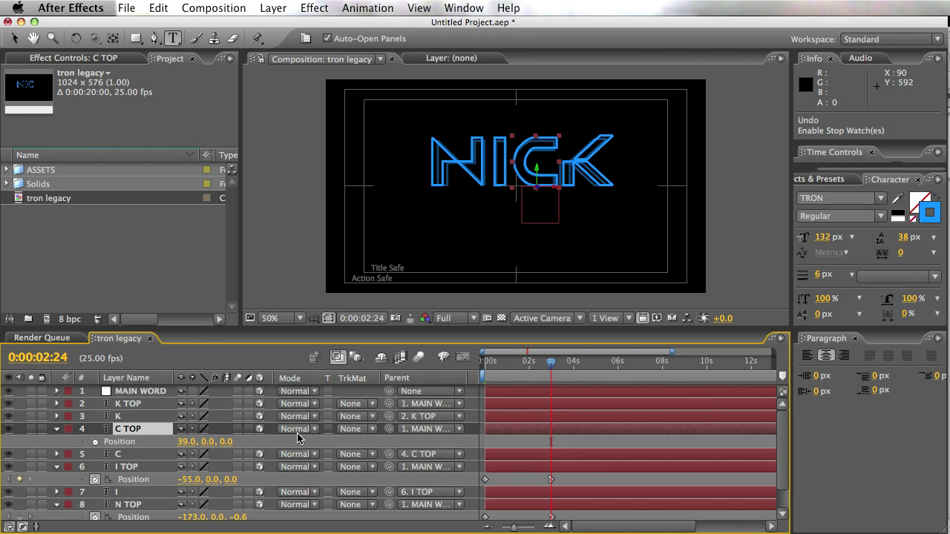
{"action": "key", "text": "j"}
{"action": "key", "text": "k"}
{"action": "key", "text": "j"}
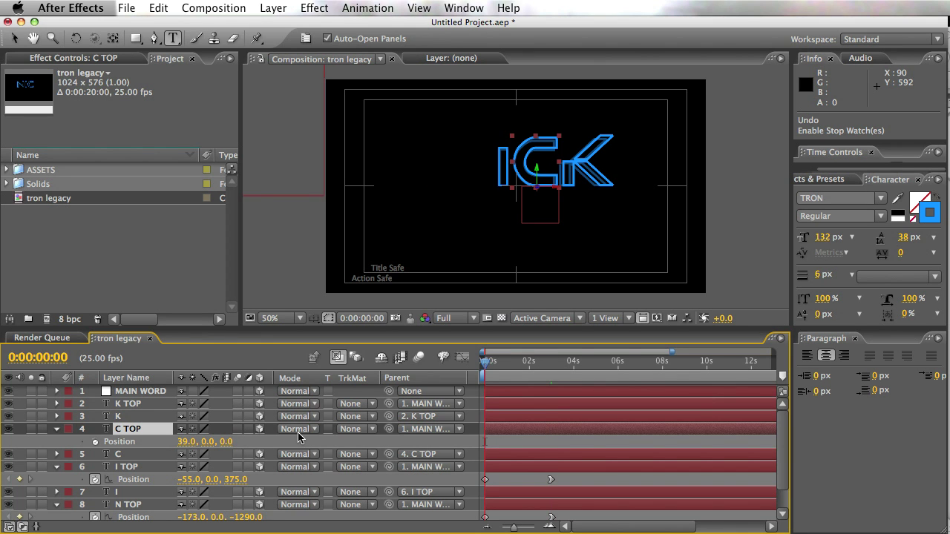
{"action": "key", "text": "k"}
{"action": "key", "text": "Home"}
{"action": "key", "text": "k"}
{"action": "left_click", "coordinate": [94, 442]}
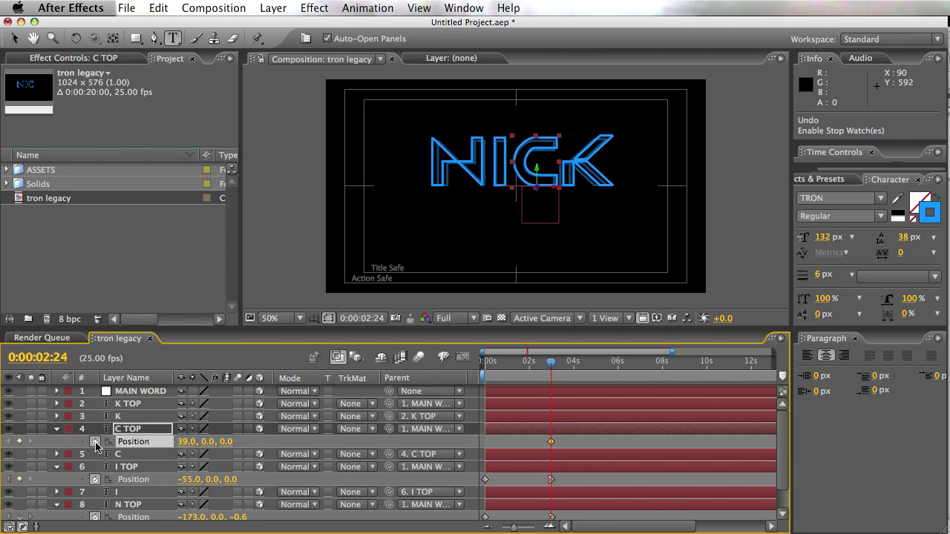
- Set C TOP's Z position to -455 at the composition start and apply Easy Ease In to its end position keyframe
{"action": "key", "text": "Home"}
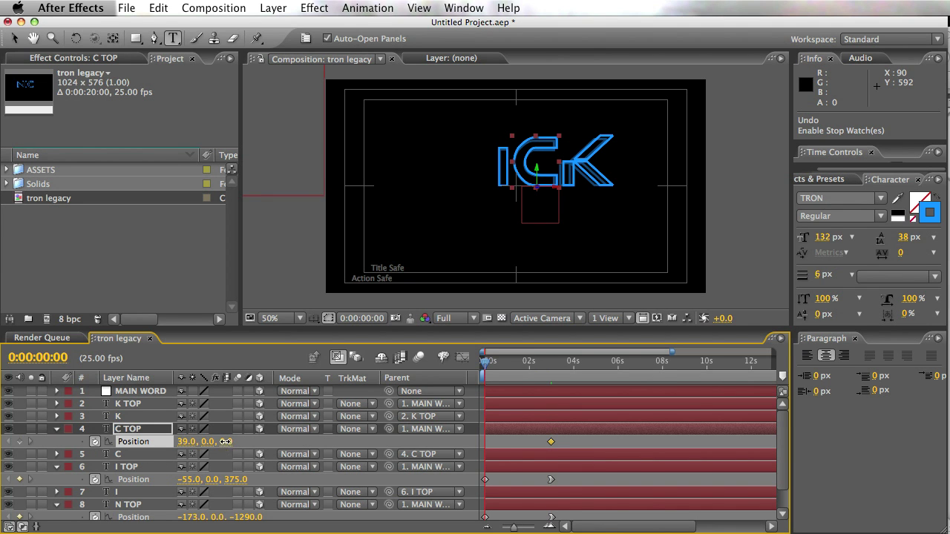
{"action": "left_click_drag", "start_coordinate": [226, 441], "coordinate": [215, 447]}
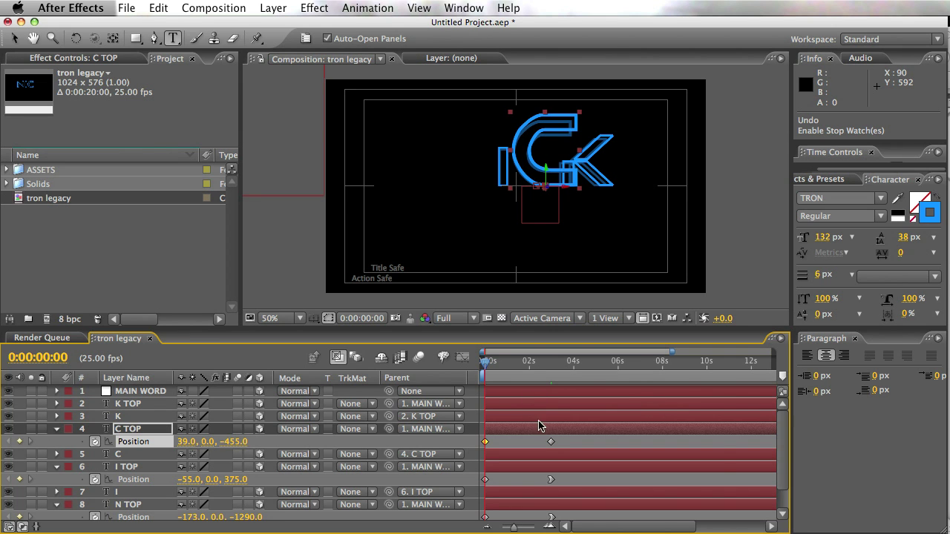
{"action": "right_click", "coordinate": [551, 443]}
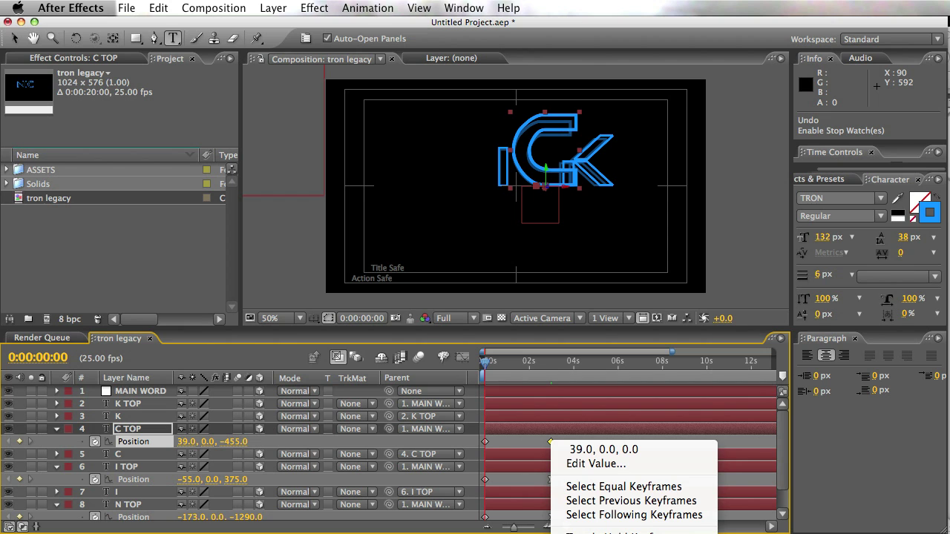
{"action": "key", "text": "shift+F9"}
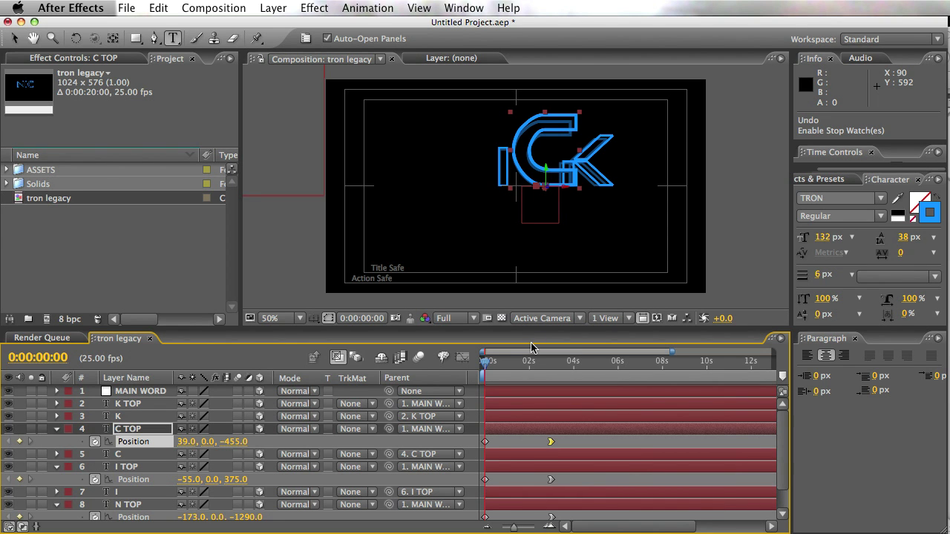
- Keyframe K TOP's position at 0:00:02:24 and set its Z position to 1095 at the composition start
{"action": "key", "text": "k"}
{"action": "left_click", "coordinate": [134, 416]}
{"action": "left_click", "coordinate": [135, 406]}
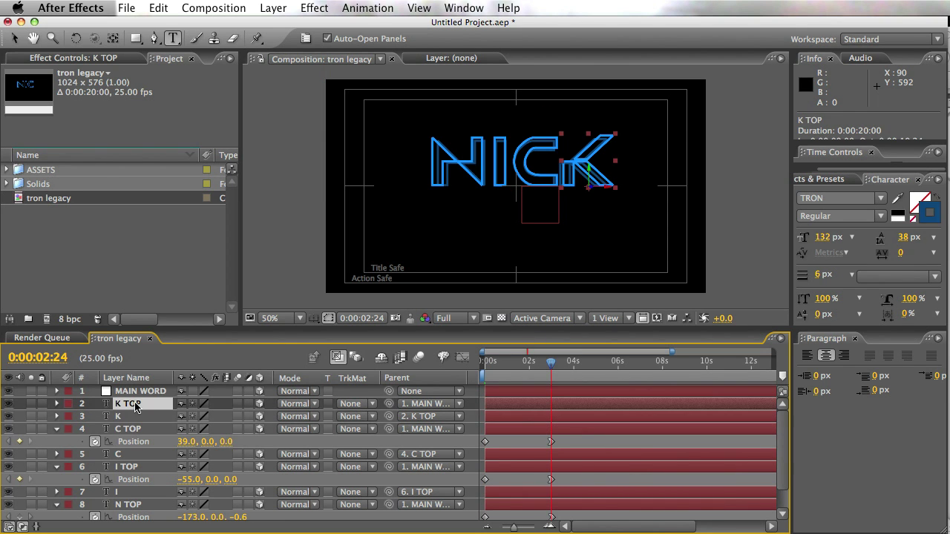
{"action": "key", "text": "p"}
{"action": "left_click", "coordinate": [95, 416]}
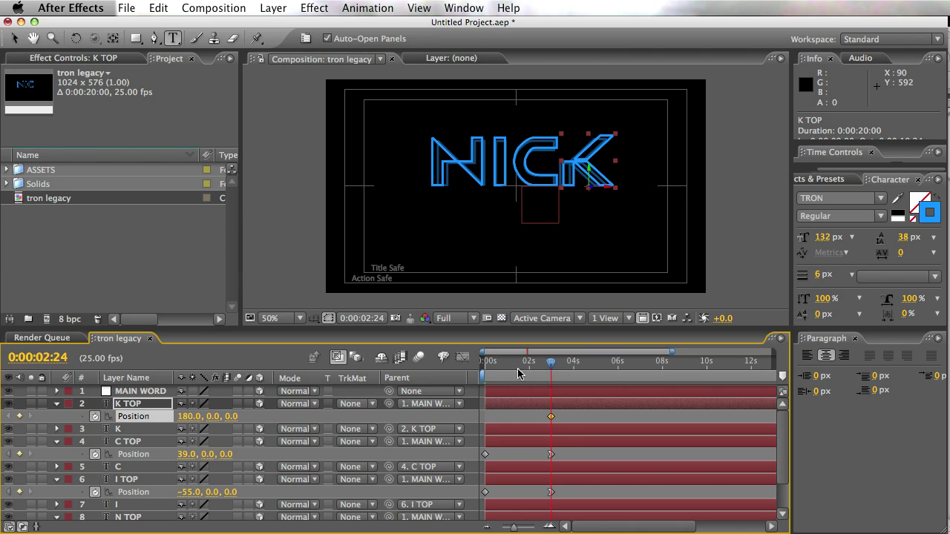
{"action": "key", "text": "Home"}
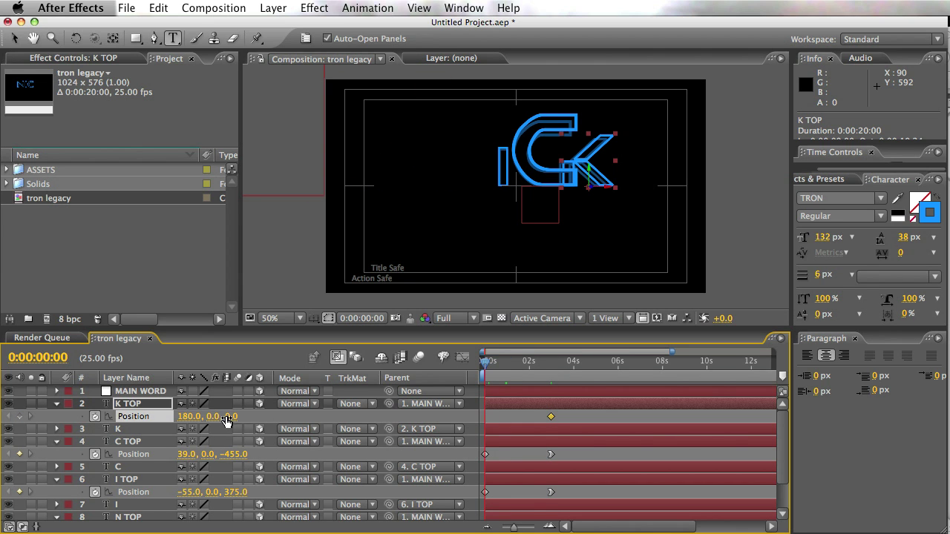
{"action": "left_click_drag", "start_coordinate": [232, 416], "coordinate": [267, 416]}
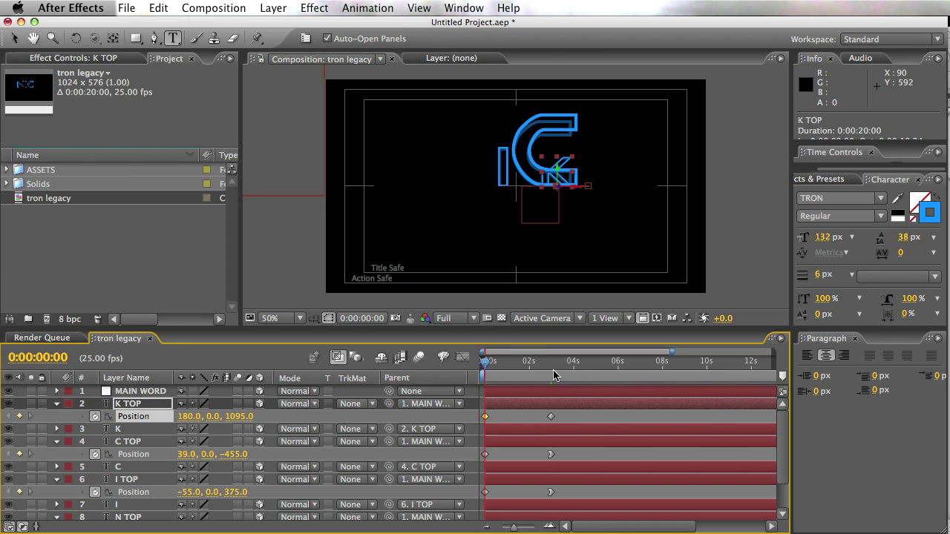
- Apply Easy Ease In to K TOP's position keyframe at 0:00:02:24 and preview the letters flying into place
{"action": "left_click", "coordinate": [541, 363]}
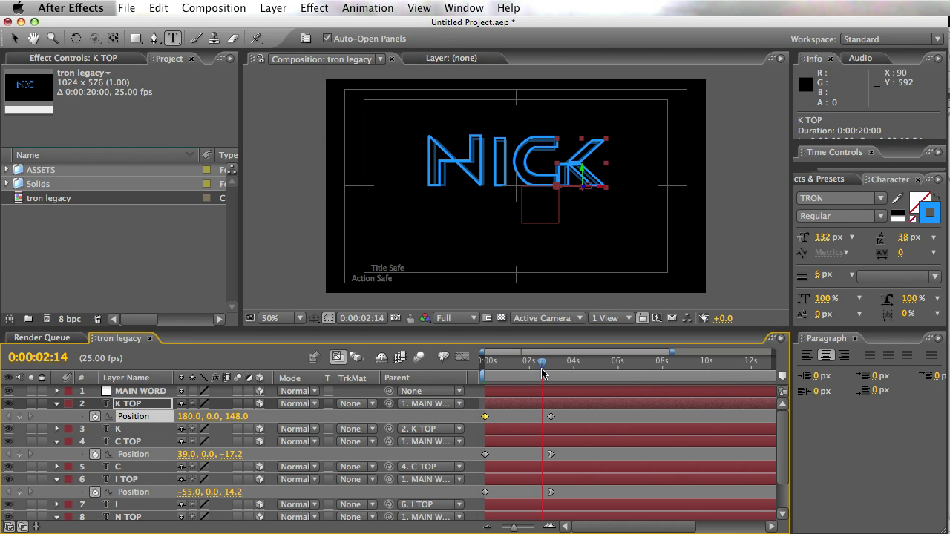
{"action": "left_click_drag", "start_coordinate": [542, 373], "coordinate": [550, 371]}
{"action": "right_click", "coordinate": [551, 417]}
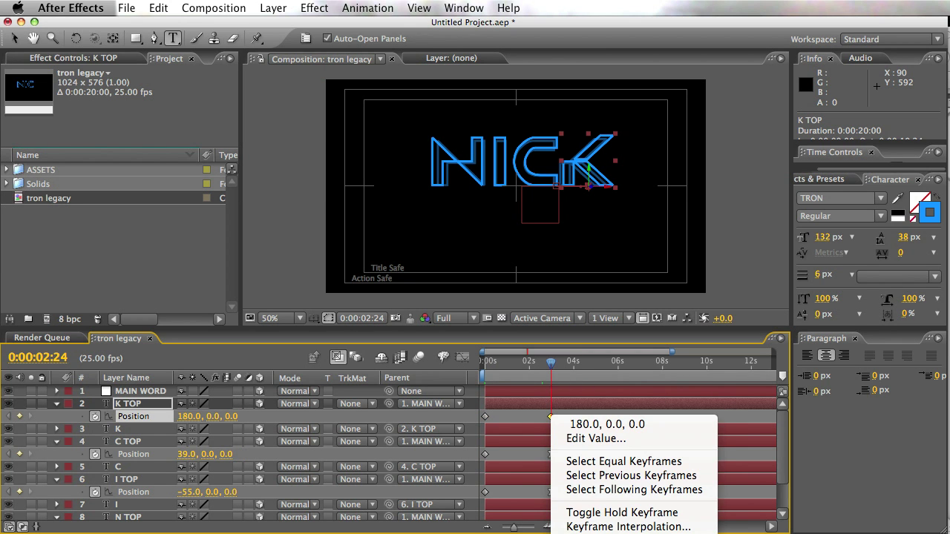
{"action": "left_click", "coordinate": [646, 533]}
{"action": "left_click_drag", "start_coordinate": [490, 359], "coordinate": [550, 364]}
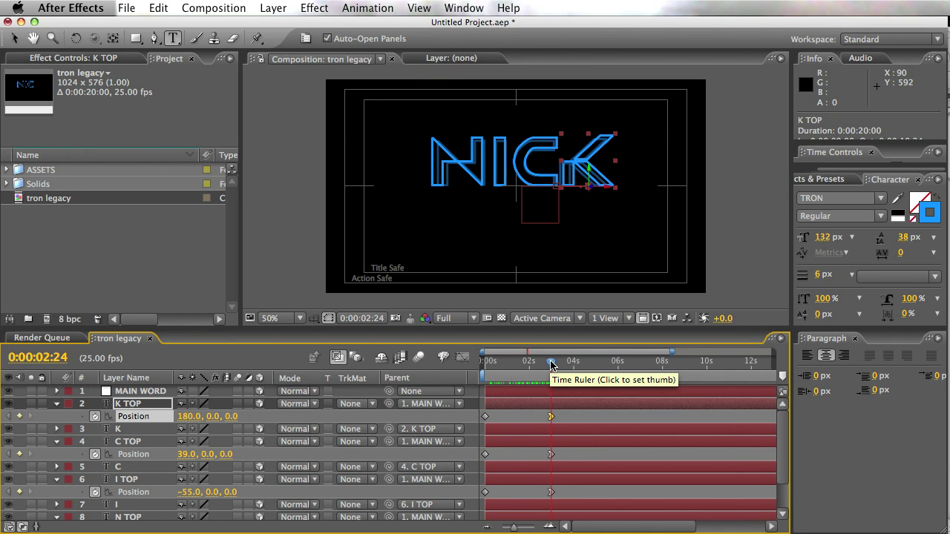
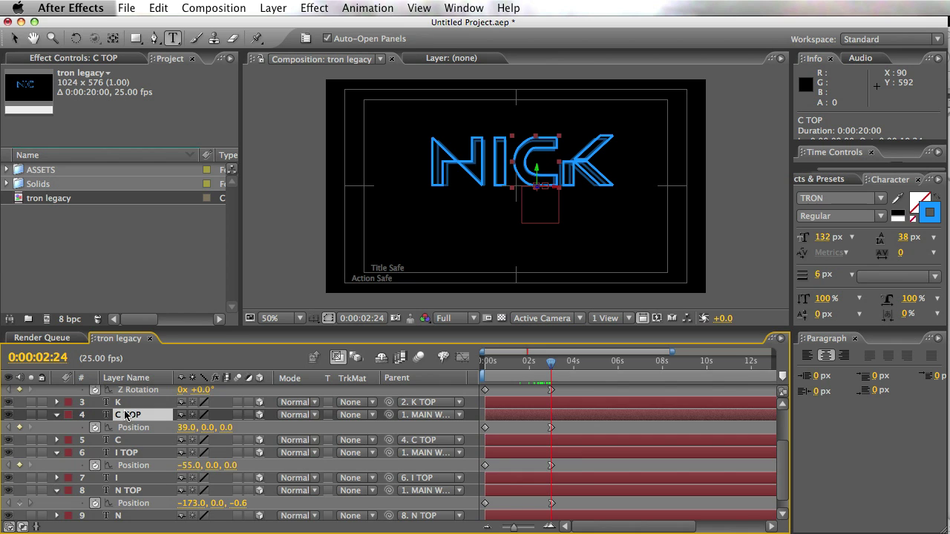
- Keyframe C TOP's Y and Z Rotation at 0:00:02:24 with Easy Ease In, and set them to -28° and -20° at the composition start
{"action": "left_click", "coordinate": [96, 465]}
{"action": "left_click", "coordinate": [95, 478]}
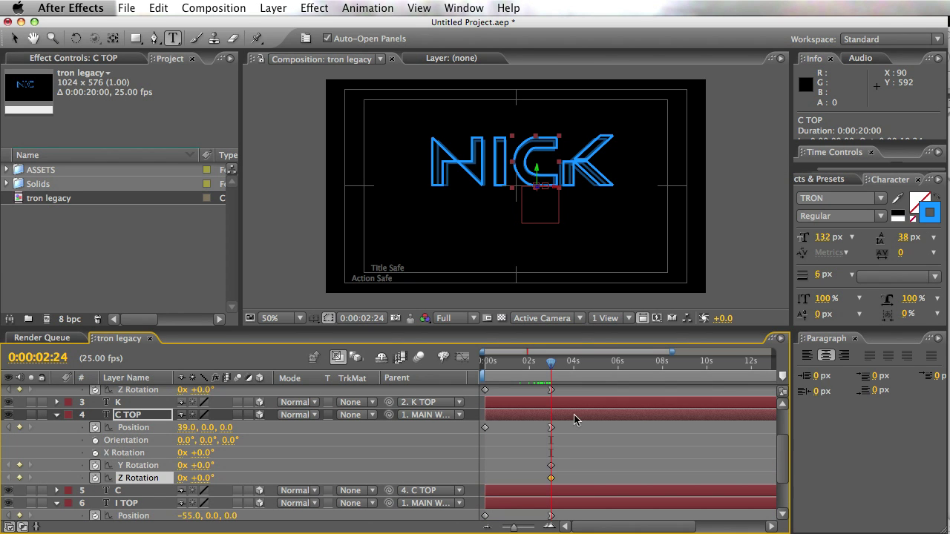
{"action": "left_click", "coordinate": [483, 362]}
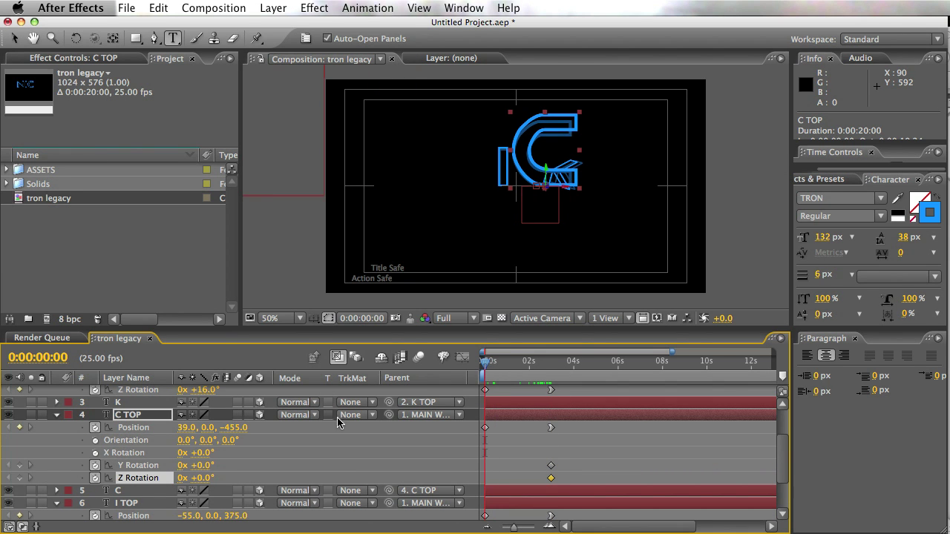
{"action": "mouse_move", "coordinate": [200, 479]}
{"action": "left_mouse_down"}
{"action": "mouse_move", "coordinate": [209, 478]}
{"action": "mouse_move", "coordinate": [191, 478]}
{"action": "mouse_move", "coordinate": [191, 466]}
{"action": "left_mouse_up"}
{"action": "left_click_drag", "start_coordinate": [540, 458], "coordinate": [557, 484]}
{"action": "right_click", "coordinate": [552, 487]}
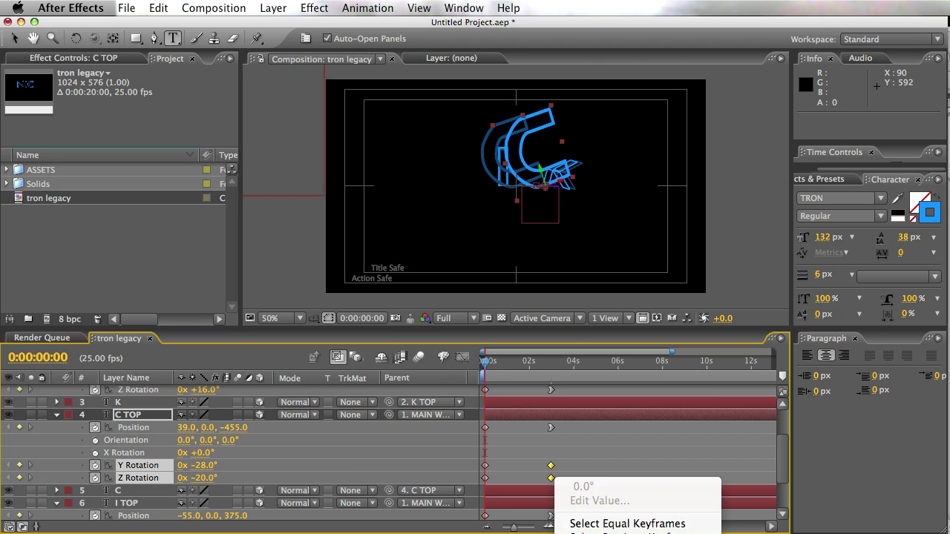
{"action": "left_click", "coordinate": [821, 457]}
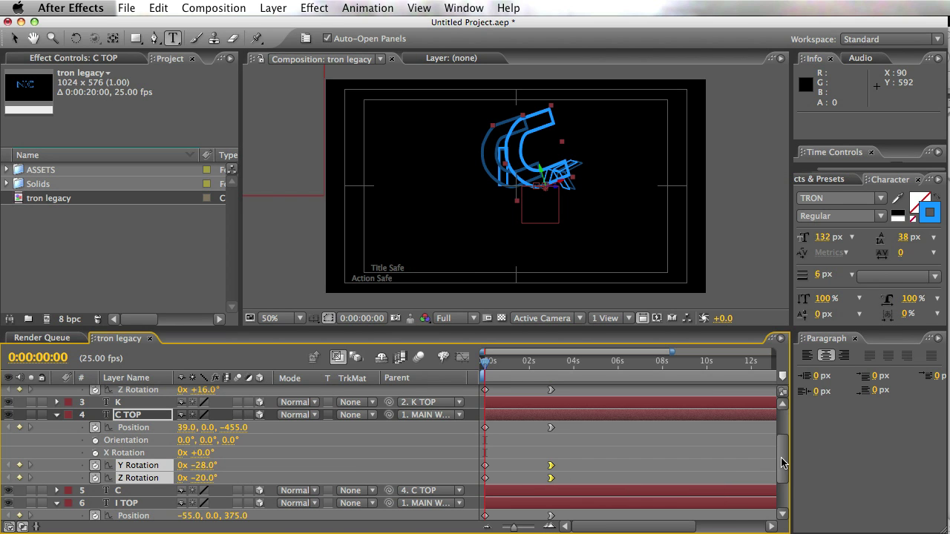
- Keyframe I TOP's Y Rotation at 0:00:02:24 with Easy Ease In, and set it to 22° at the composition start
{"action": "left_click_drag", "start_coordinate": [781, 460], "coordinate": [777, 482]}
{"action": "left_click", "coordinate": [539, 363]}
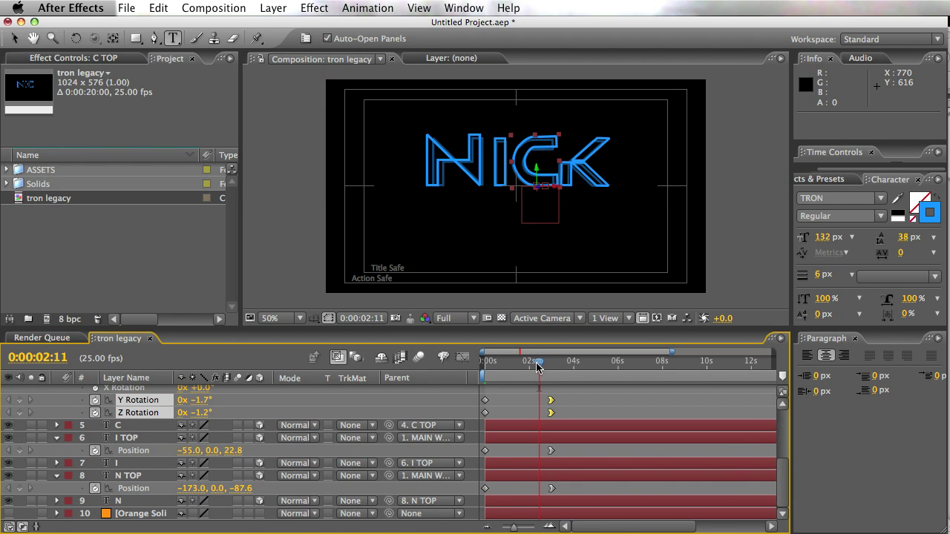
{"action": "key", "text": "space"}
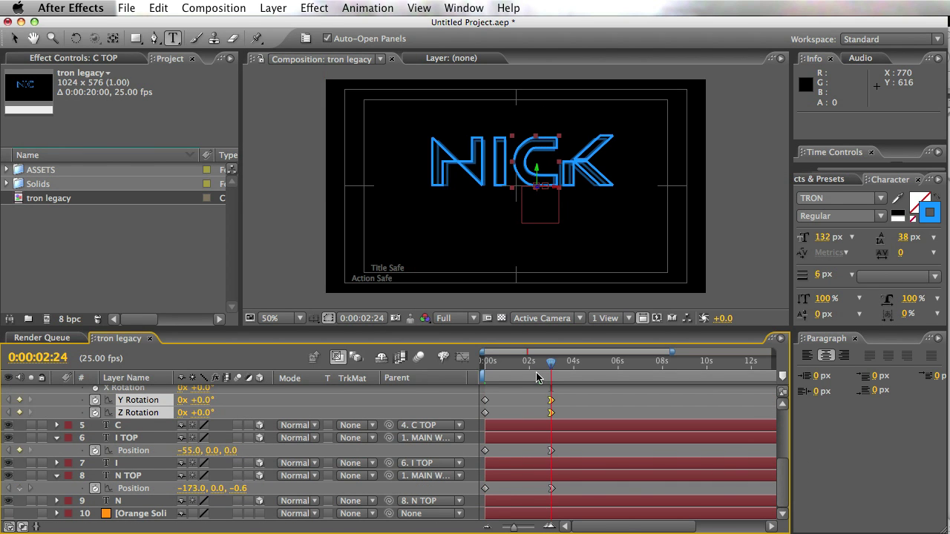
{"action": "left_click", "coordinate": [549, 439]}
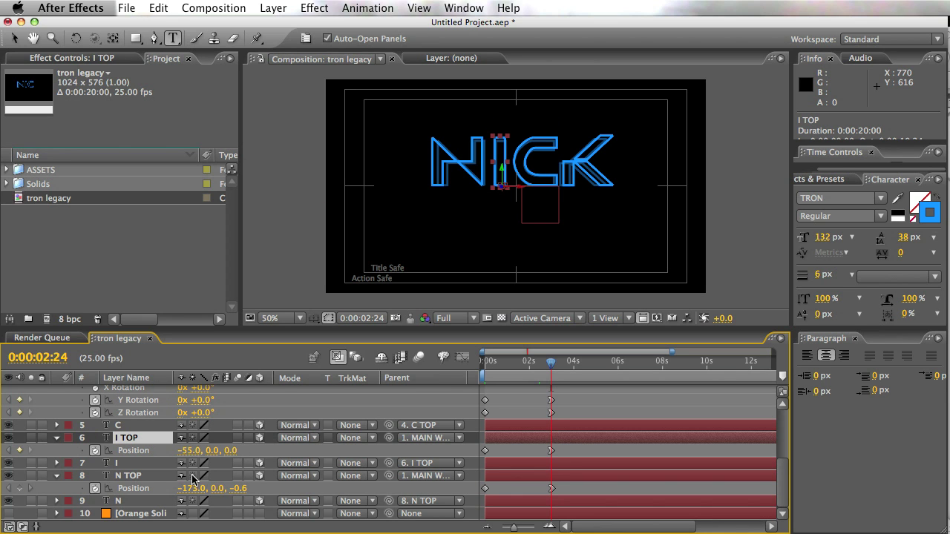
{"action": "key", "text": "shift+r"}
{"action": "left_click", "coordinate": [95, 489]}
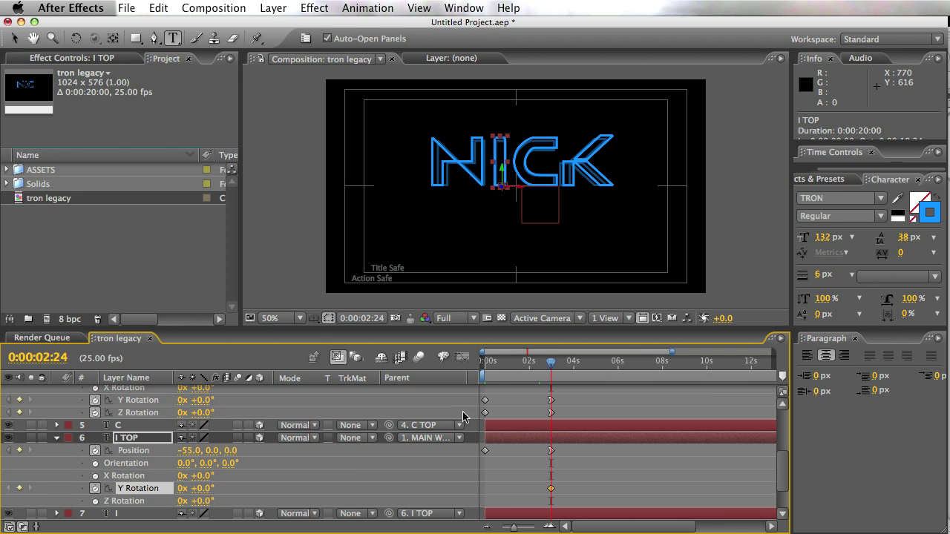
{"action": "left_click_drag", "start_coordinate": [500, 368], "coordinate": [470, 376]}
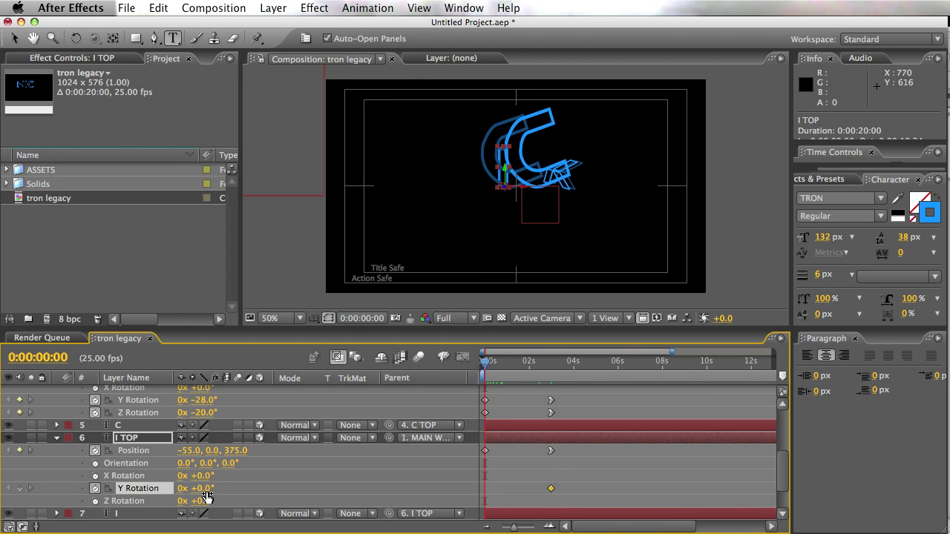
{"action": "left_click_drag", "start_coordinate": [209, 489], "coordinate": [231, 489]}
{"action": "right_click", "coordinate": [550, 488]}
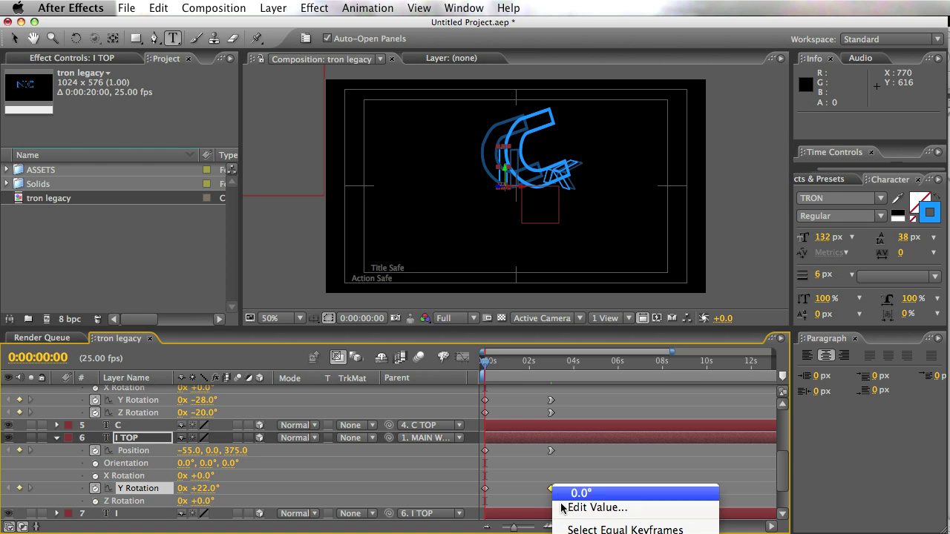
{"action": "key", "text": "shift+F9"}
- Keyframe N TOP's X and Y Rotation at 0:00:02:24, and set them to 35° and 19° at the composition start
{"action": "left_click_drag", "start_coordinate": [778, 484], "coordinate": [789, 515]}
{"action": "mouse_move", "coordinate": [549, 364]}
{"action": "left_mouse_down"}
{"action": "mouse_move", "coordinate": [526, 362]}
{"action": "mouse_move", "coordinate": [542, 362]}
{"action": "left_mouse_up"}
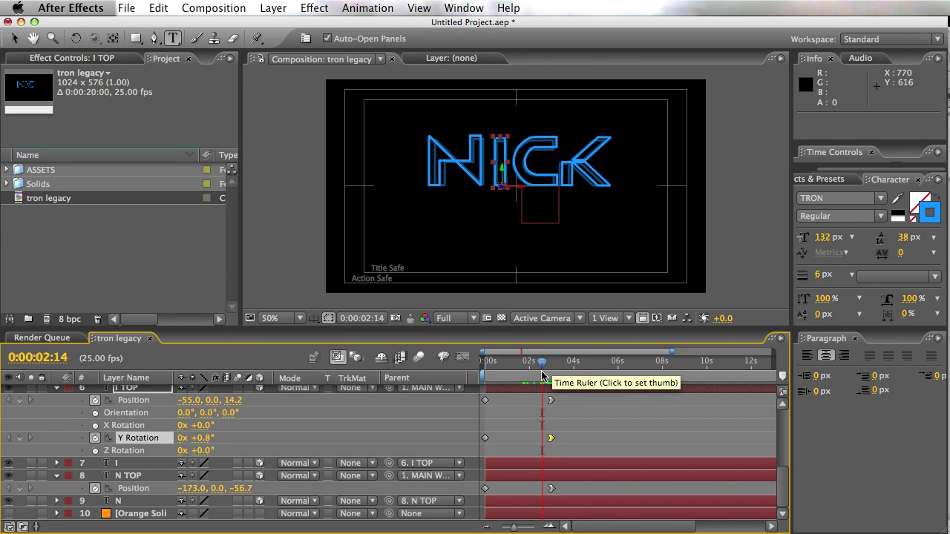
{"action": "key", "text": "k"}
{"action": "left_click", "coordinate": [127, 477]}
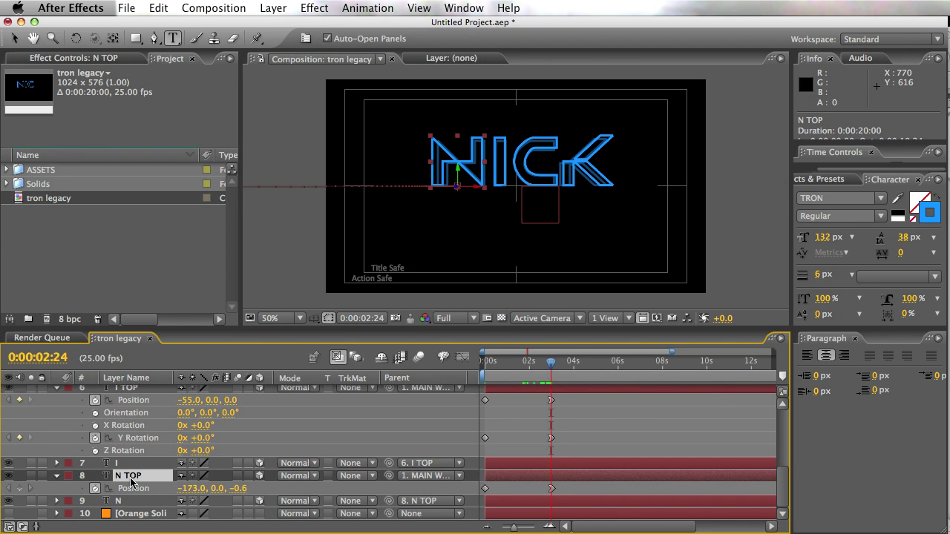
{"action": "key", "text": "shift+r"}
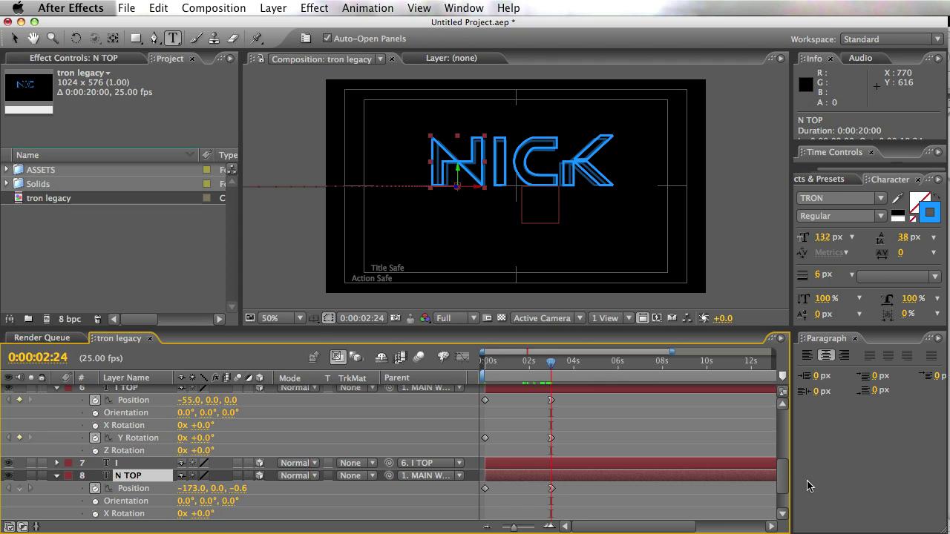
{"action": "left_click_drag", "start_coordinate": [780, 474], "coordinate": [782, 502]}
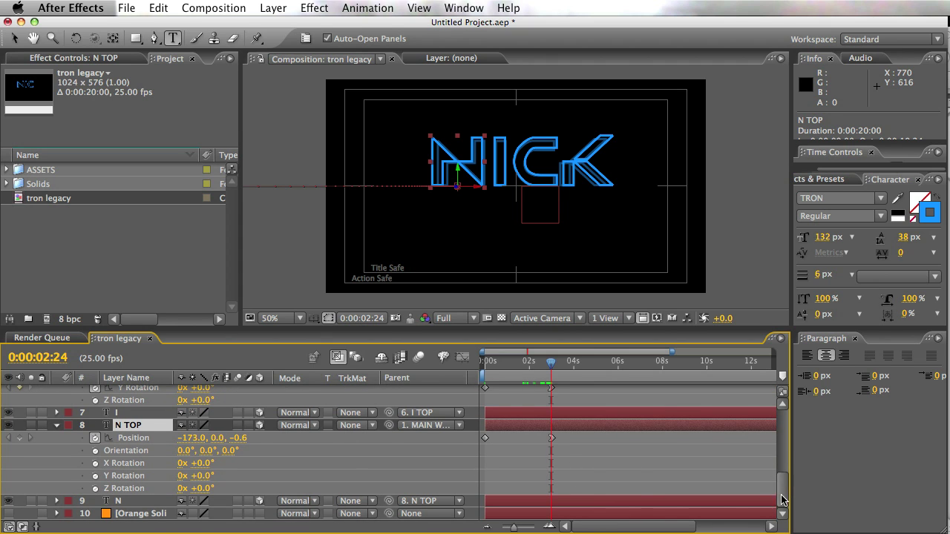
{"action": "left_click", "coordinate": [95, 463]}
{"action": "left_click", "coordinate": [95, 476]}
{"action": "key", "text": "Home"}
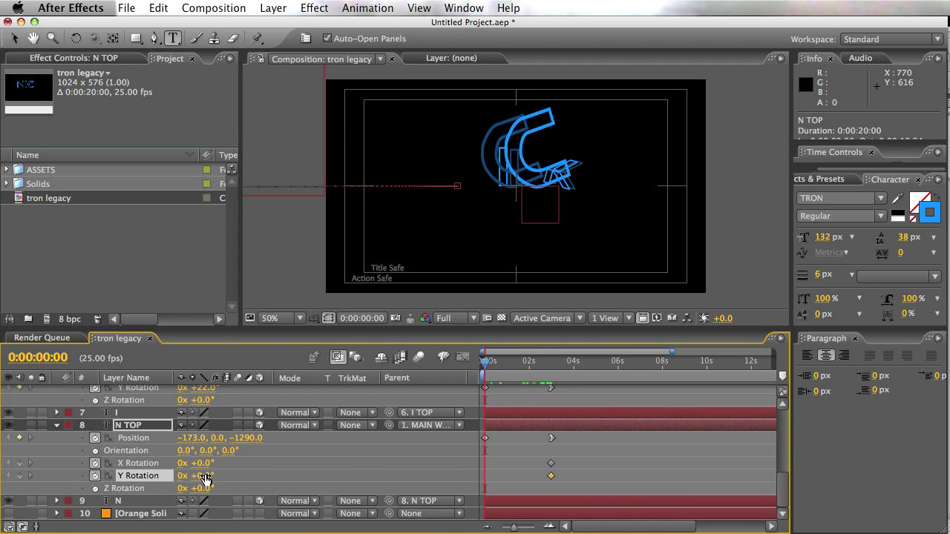
{"action": "left_click_drag", "start_coordinate": [205, 477], "coordinate": [230, 466]}
- Apply Easy Ease In to N TOP's X and Y Rotation keyframes at 0:00:02:24
{"action": "left_click_drag", "start_coordinate": [531, 448], "coordinate": [563, 490]}
{"action": "right_click", "coordinate": [551, 477]}
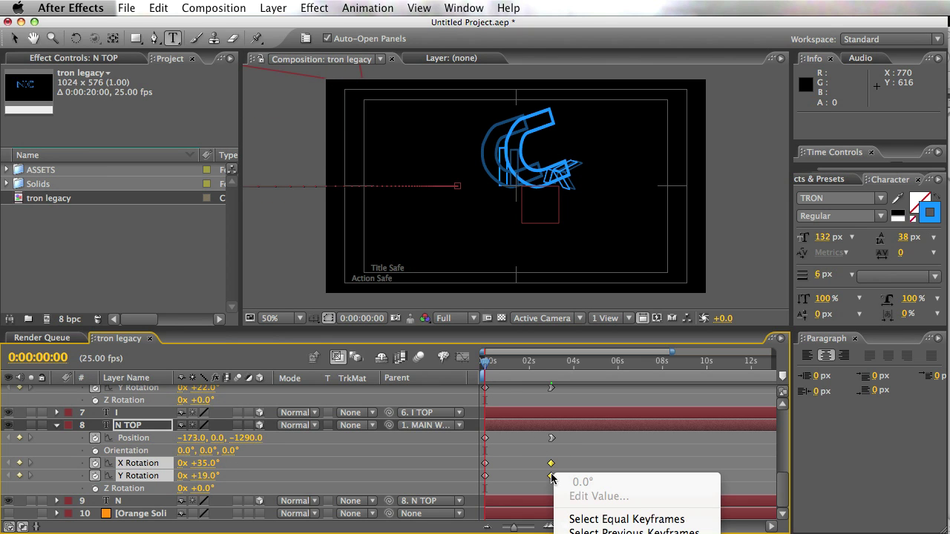
{"action": "key", "text": "shift+F9"}
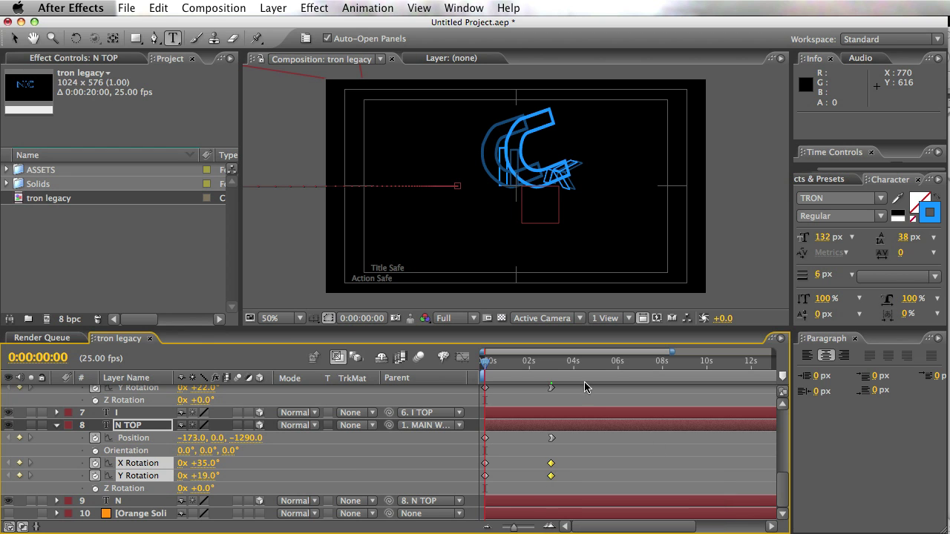
- Preview the animation up to 0:00:01:18, then collapse the properties of all layers and deselect them
{"action": "left_click_drag", "start_coordinate": [483, 366], "coordinate": [522, 382]}
{"action": "key", "text": "super+a"}
{"action": "left_click", "coordinate": [56, 426]}
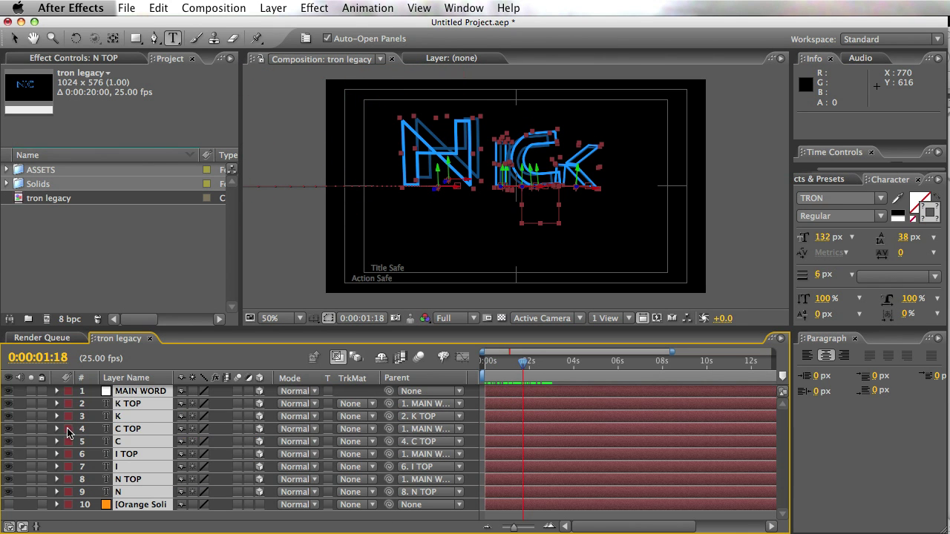
{"action": "left_click", "coordinate": [220, 522]}
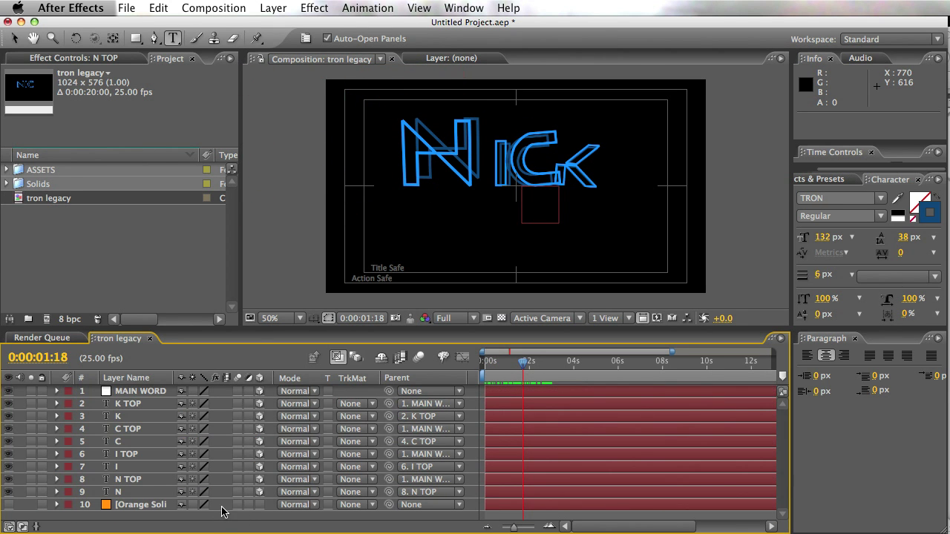
- Save the project as tron legacy on Macintosh HD
{"action": "key", "text": "super+s"}
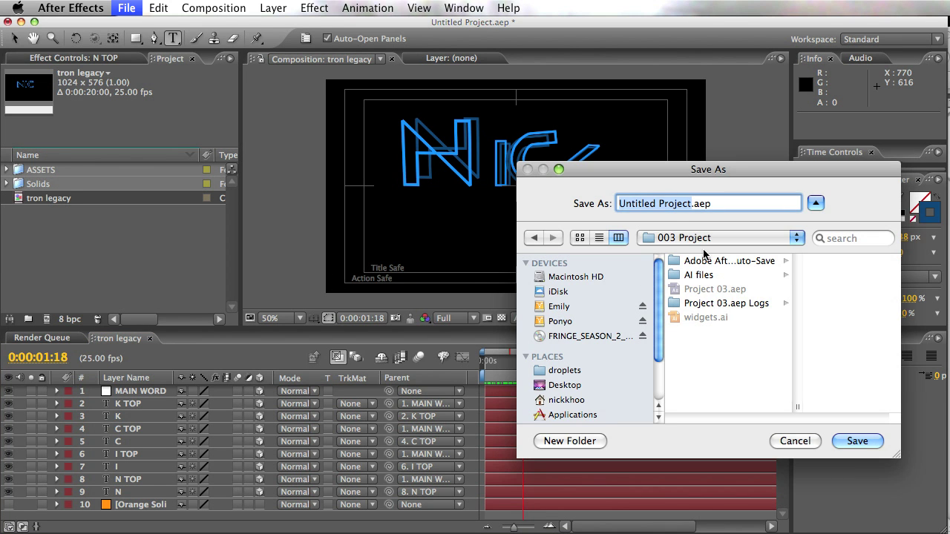
{"action": "left_click", "coordinate": [710, 241]}
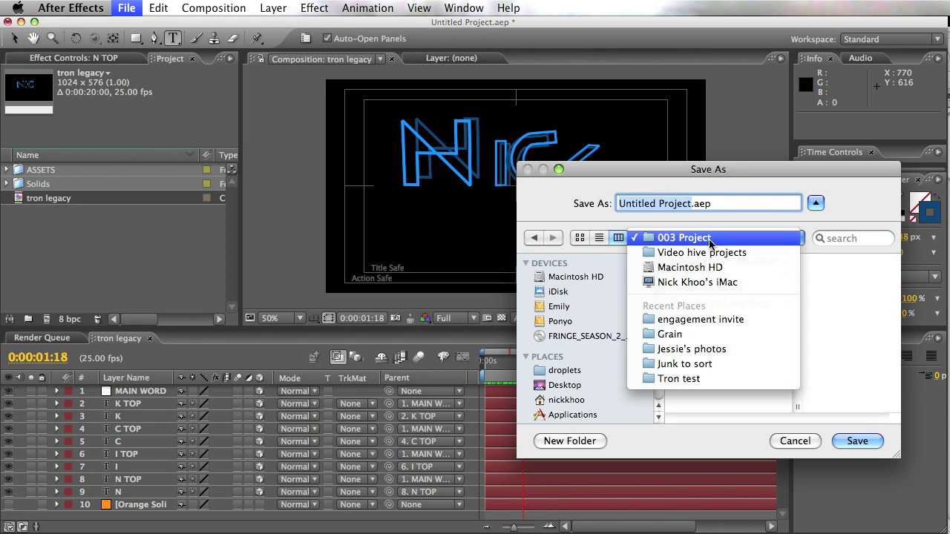
{"action": "left_click", "coordinate": [703, 268]}
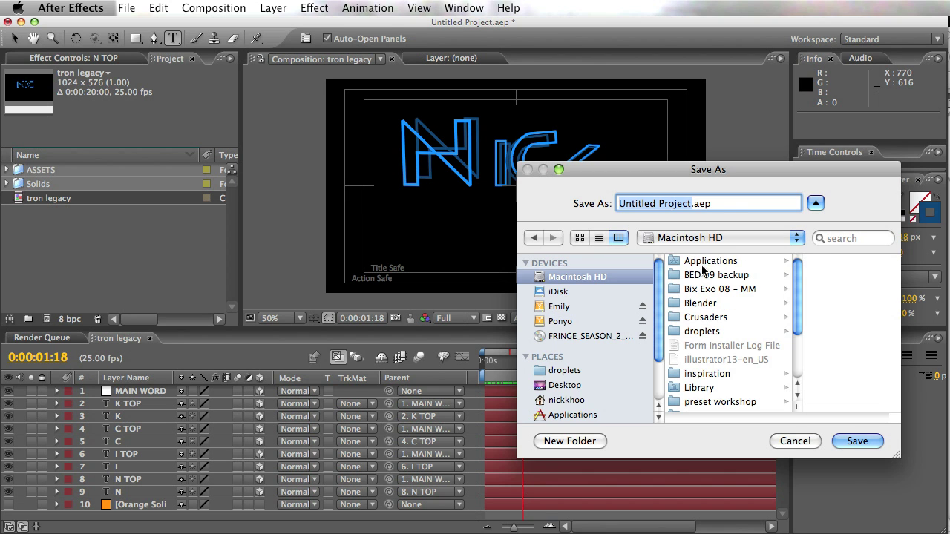
{"action": "type", "text": "tron "}
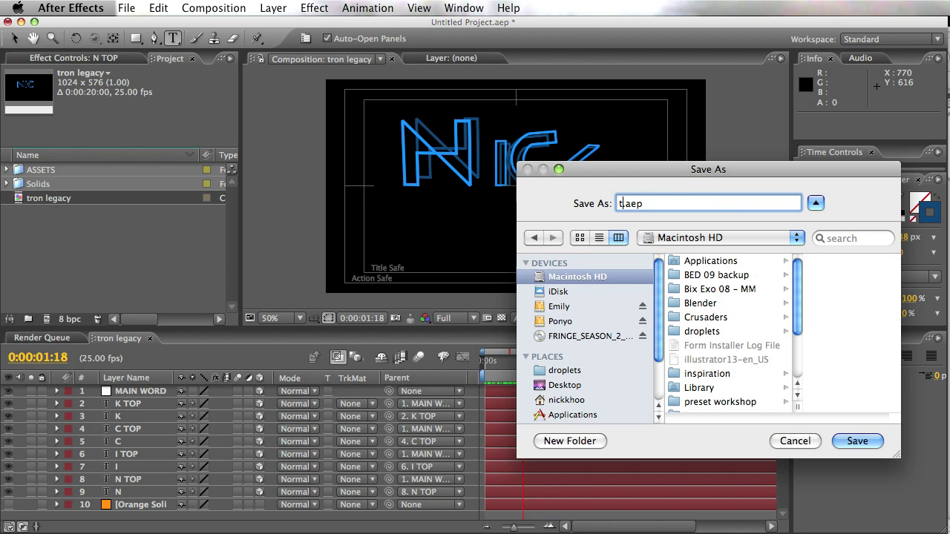
{"action": "type", "text": "legacy"}
{"action": "key", "text": "Return"}
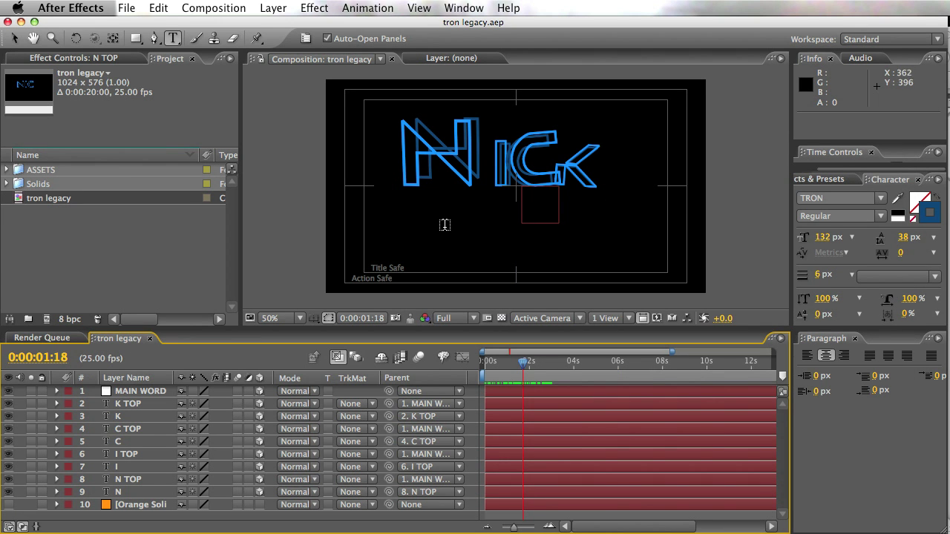
- At 0:00:04:24, add a new text layer reading LEGACY below the main word
{"action": "left_click", "coordinate": [192, 269]}
{"action": "left_click_drag", "start_coordinate": [509, 383], "coordinate": [592, 365]}
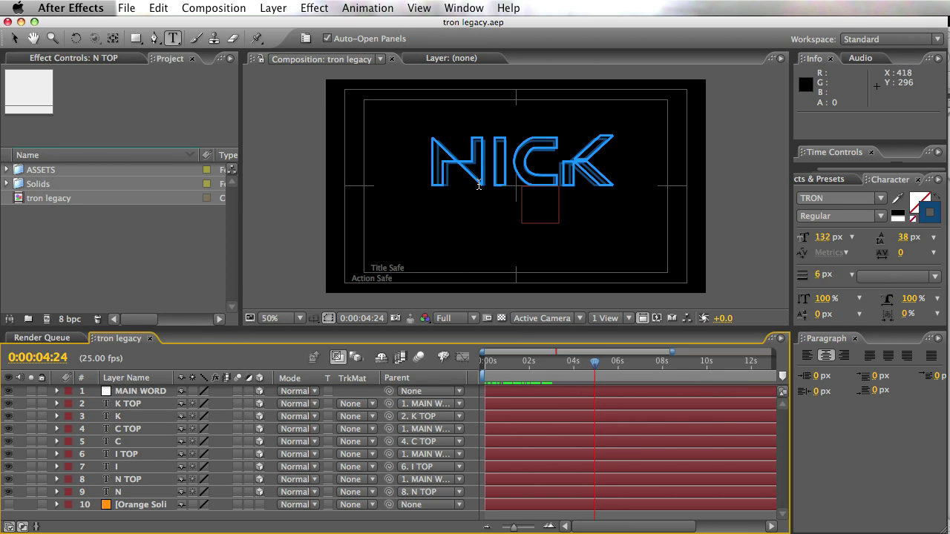
{"action": "left_click", "coordinate": [444, 232]}
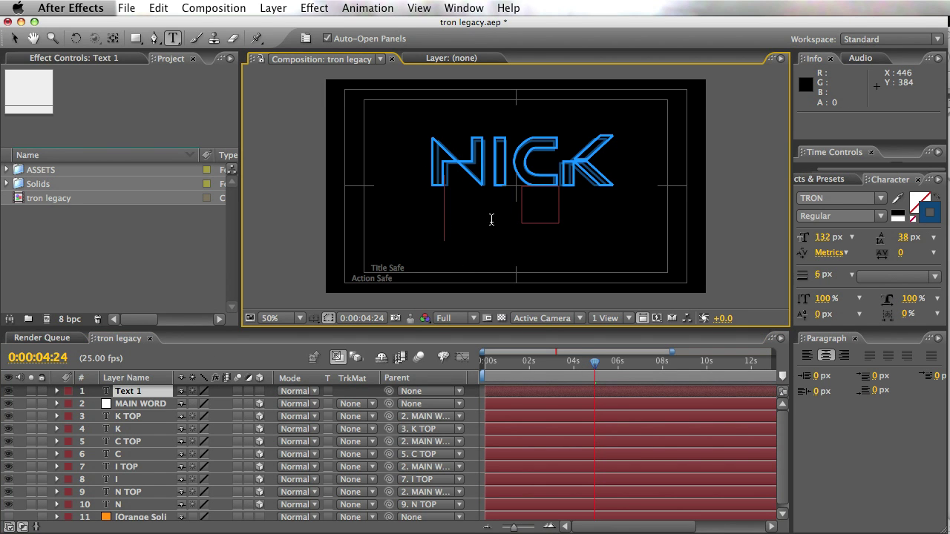
{"action": "type", "text": "LEGACY"}
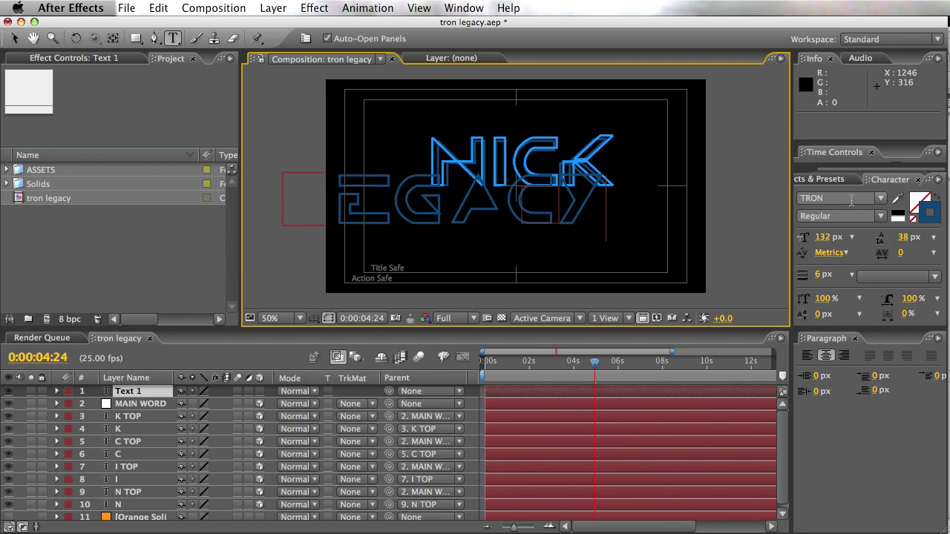
- Set the font of the whole LEGACY text to Century Gothic
{"action": "key", "text": "super+a"}
{"action": "left_click", "coordinate": [875, 199]}
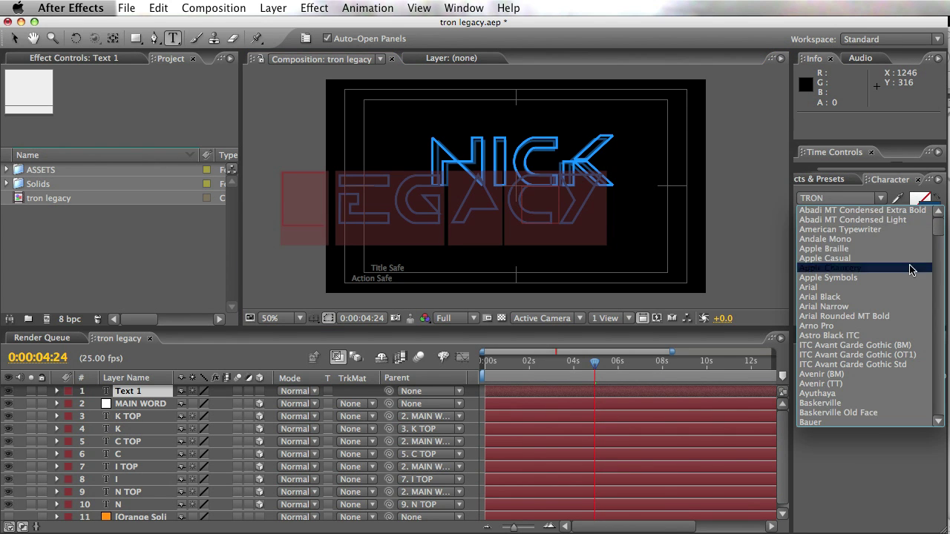
{"action": "key", "text": "Escape"}
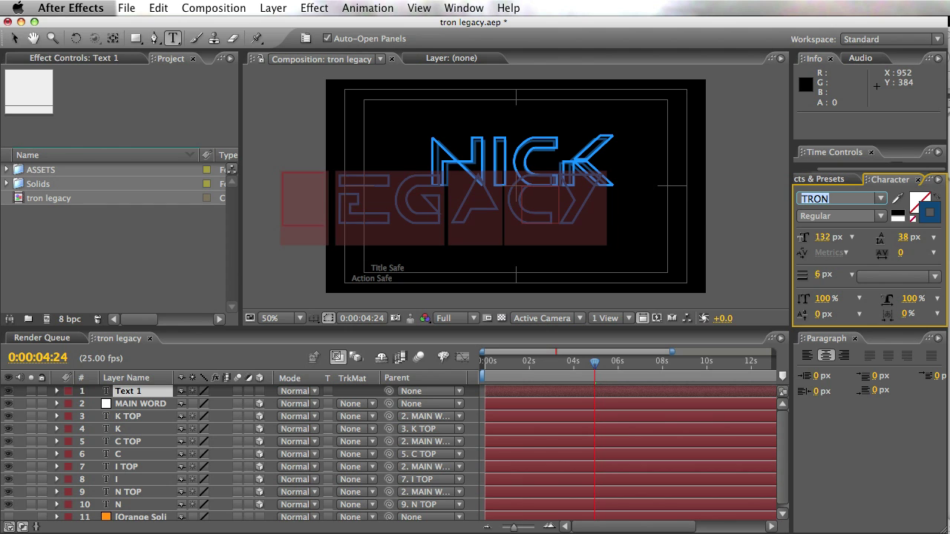
{"action": "type", "text": "Century"}
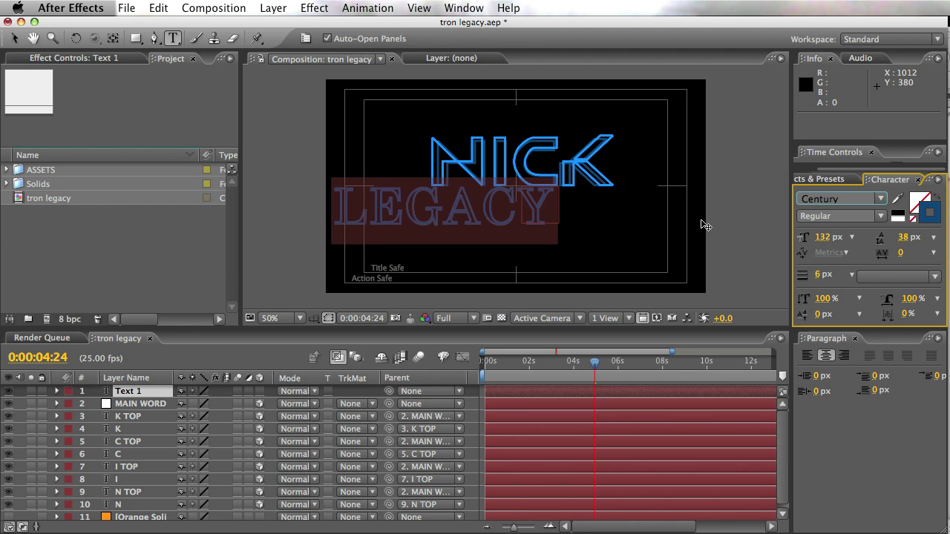
{"action": "left_click", "coordinate": [880, 203]}
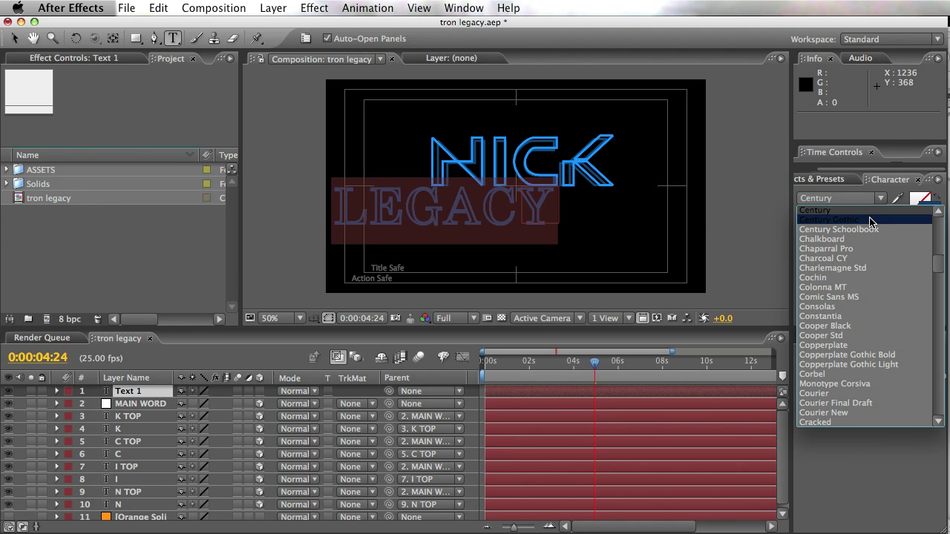
{"action": "left_click", "coordinate": [905, 216]}
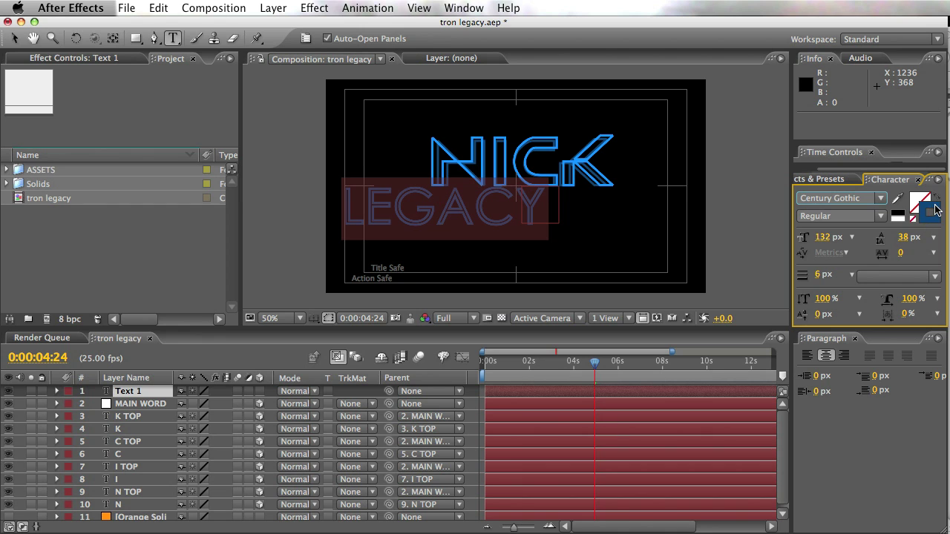
- Give LEGACY a bright blue fill from the saved swatches with no stroke, and finish editing the text
{"action": "left_click", "coordinate": [936, 198]}
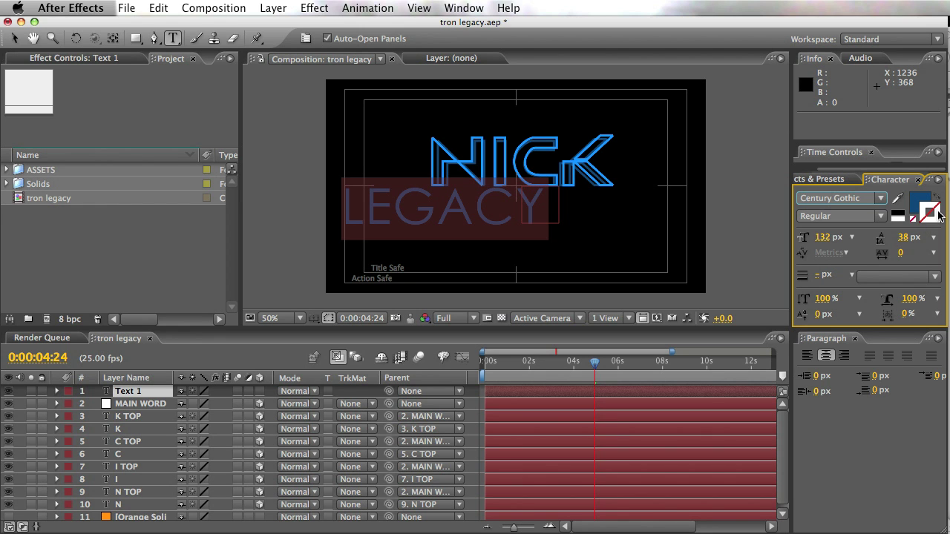
{"action": "left_click", "coordinate": [920, 201]}
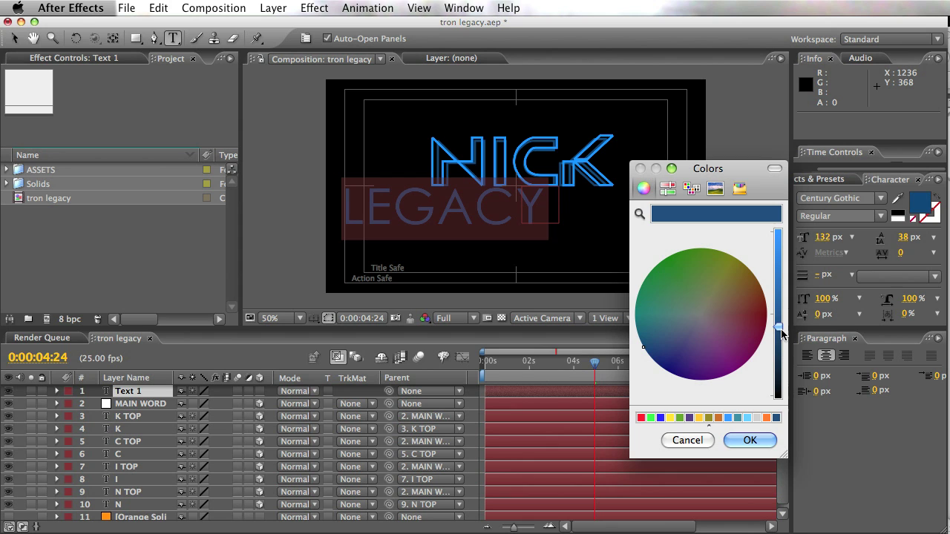
{"action": "left_click", "coordinate": [728, 420]}
{"action": "left_click", "coordinate": [750, 441]}
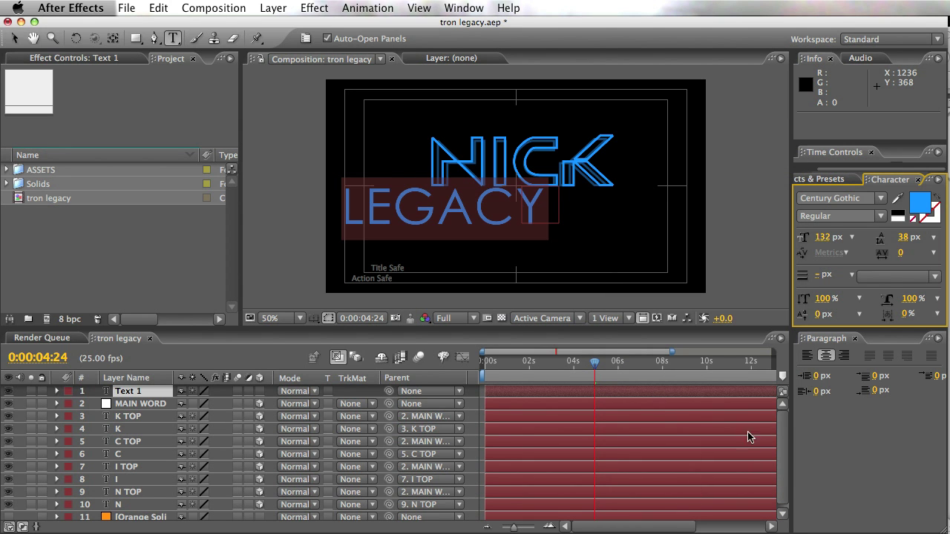
{"action": "left_click", "coordinate": [145, 405]}
{"action": "left_click", "coordinate": [141, 396]}
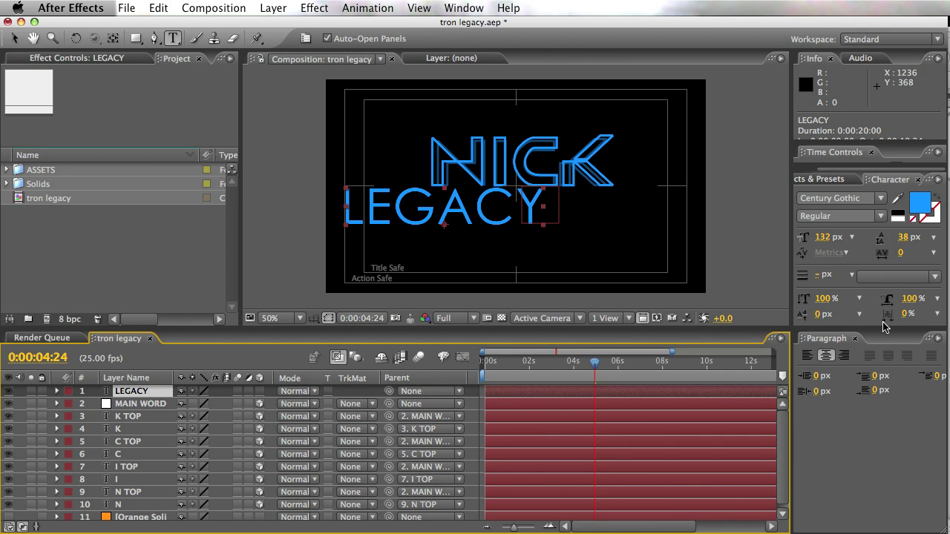
- Make room for all character settings, and set the LEGACY layer's X position to 533
{"action": "left_click_drag", "start_coordinate": [880, 327], "coordinate": [885, 388]}
{"action": "left_click", "coordinate": [828, 365]}
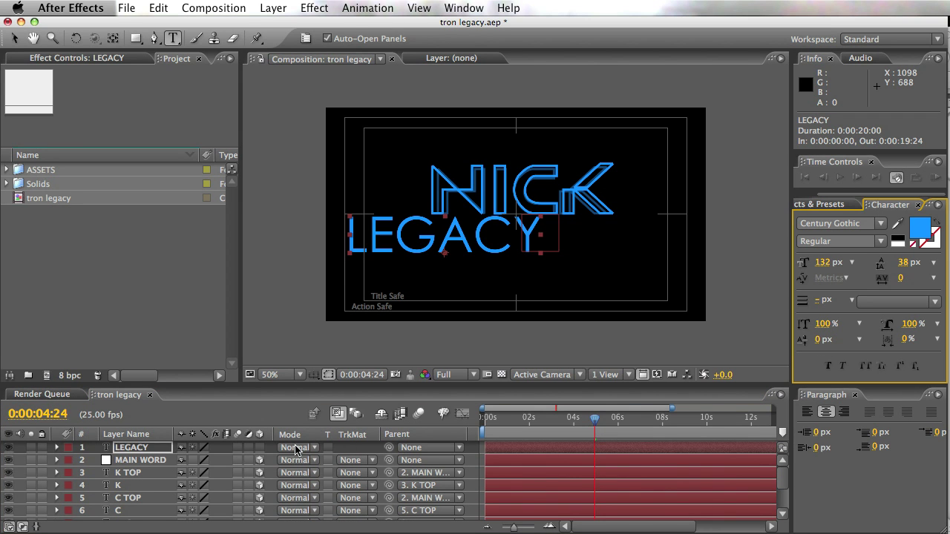
{"action": "left_click", "coordinate": [148, 464]}
{"action": "left_click", "coordinate": [145, 449]}
{"action": "key", "text": "p"}
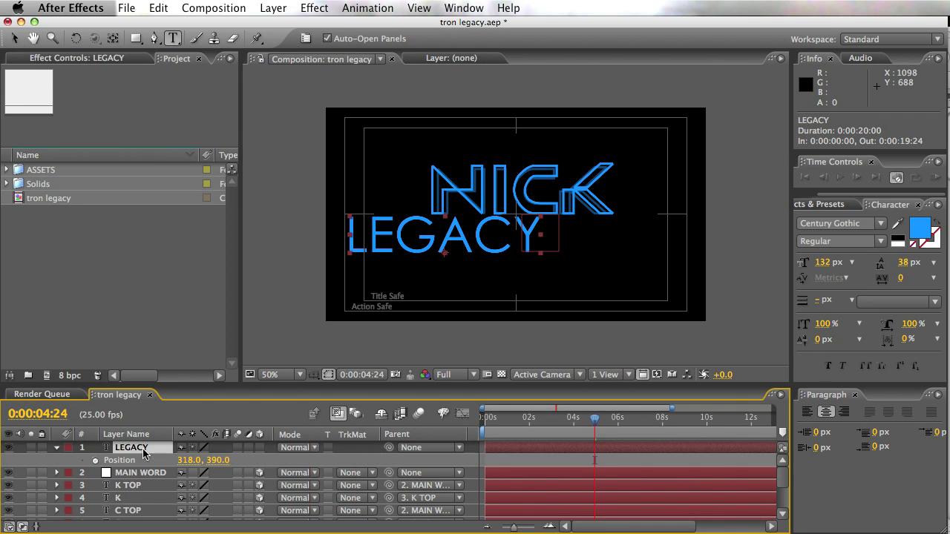
{"action": "left_click_drag", "start_coordinate": [185, 462], "coordinate": [346, 460]}
{"action": "left_click", "coordinate": [138, 473]}
- Set LEGACY's font size to 57 px and tracking to 923, and move the layer to position 525, 358
{"action": "double_click", "coordinate": [141, 448]}
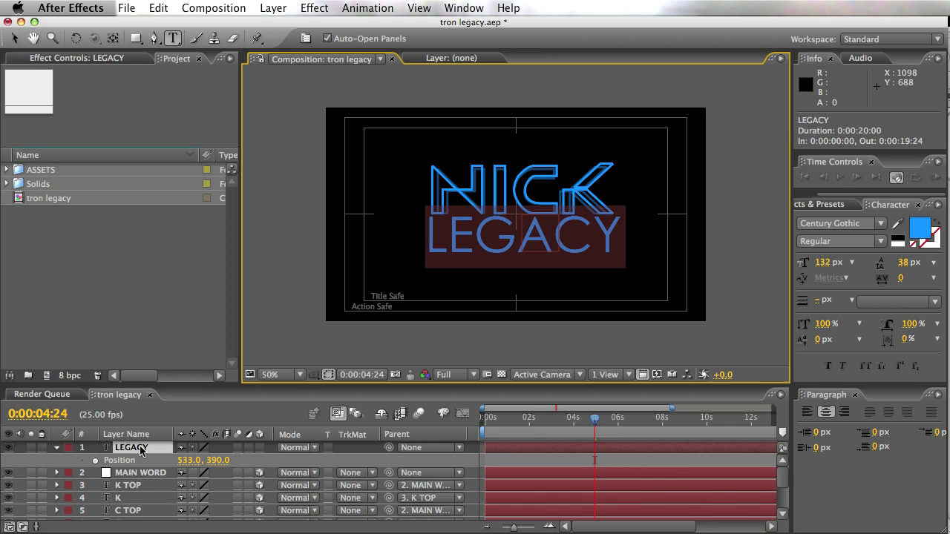
{"action": "left_click_drag", "start_coordinate": [820, 263], "coordinate": [768, 276]}
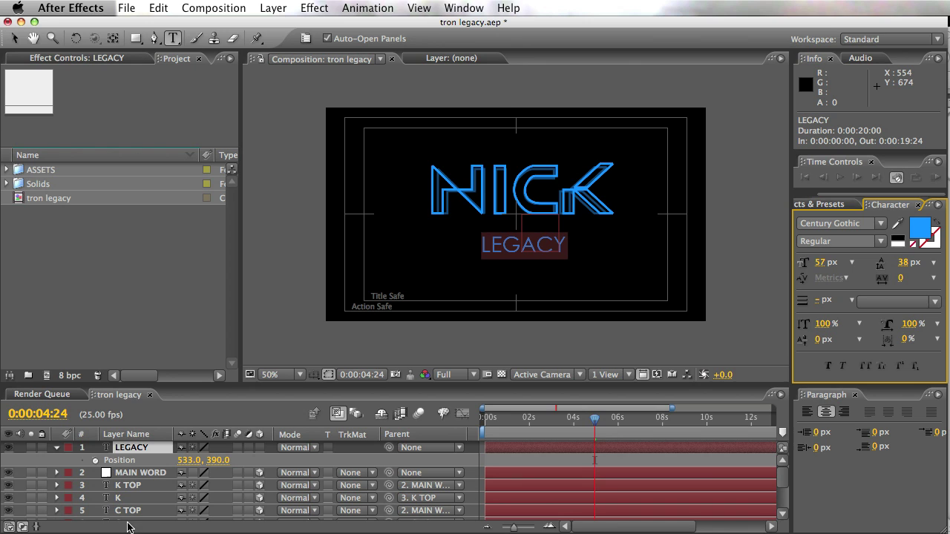
{"action": "left_click_drag", "start_coordinate": [217, 460], "coordinate": [176, 457]}
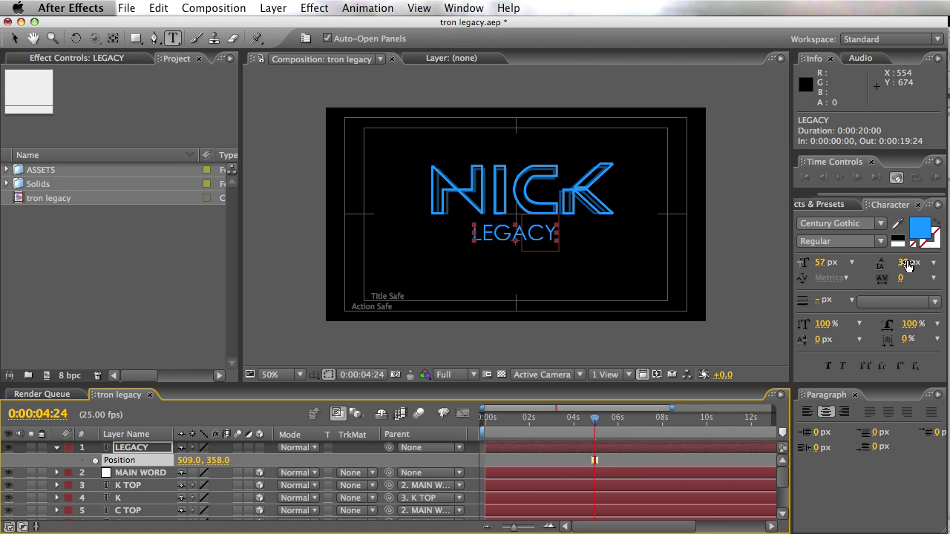
{"action": "left_click_drag", "start_coordinate": [901, 281], "coordinate": [908, 282]}
{"action": "left_click_drag", "start_coordinate": [184, 460], "coordinate": [193, 460]}
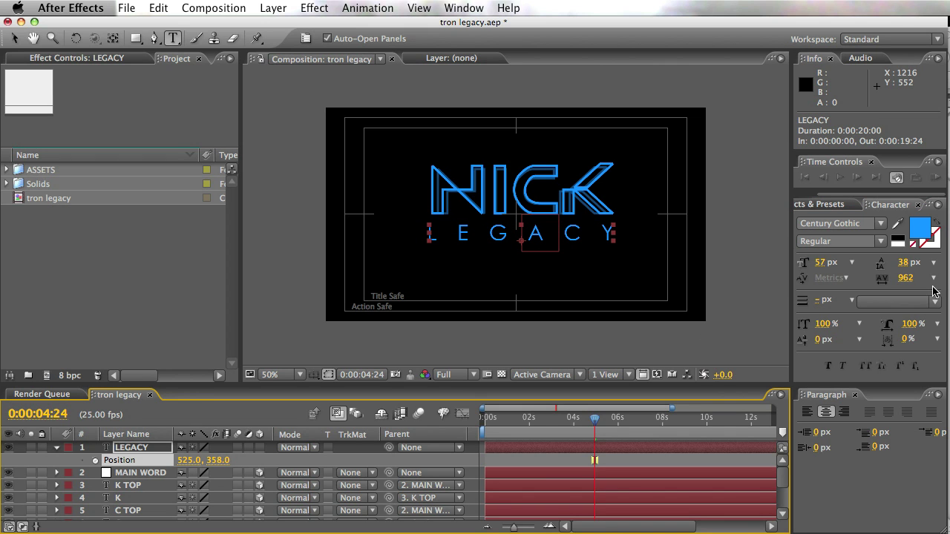
{"action": "left_click_drag", "start_coordinate": [904, 280], "coordinate": [886, 286]}
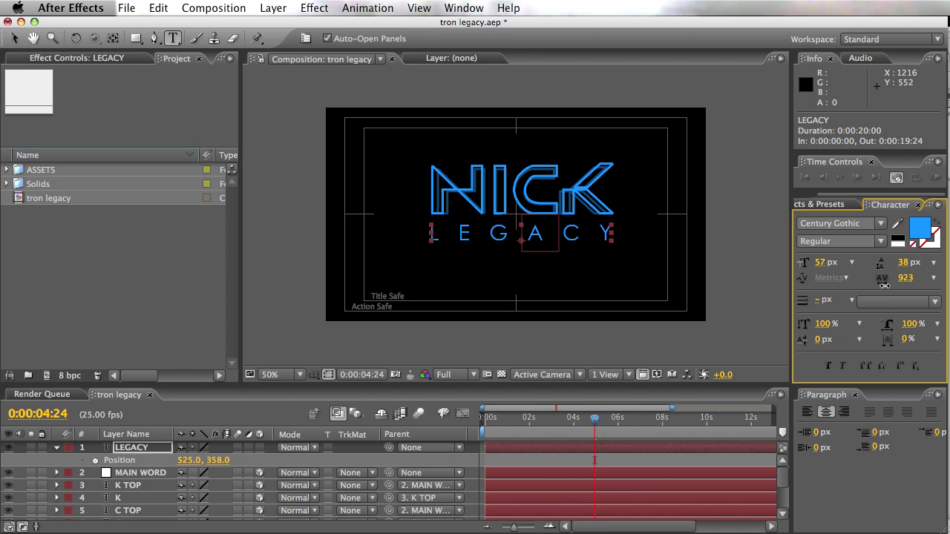
- Set the LEGACY layer's Y position to 363
{"action": "left_click", "coordinate": [57, 448]}
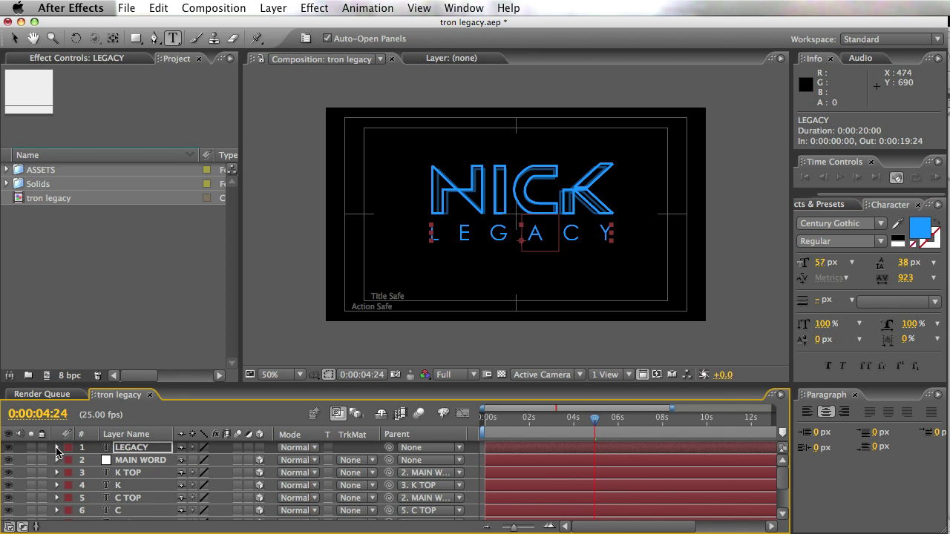
{"action": "left_click", "coordinate": [141, 448]}
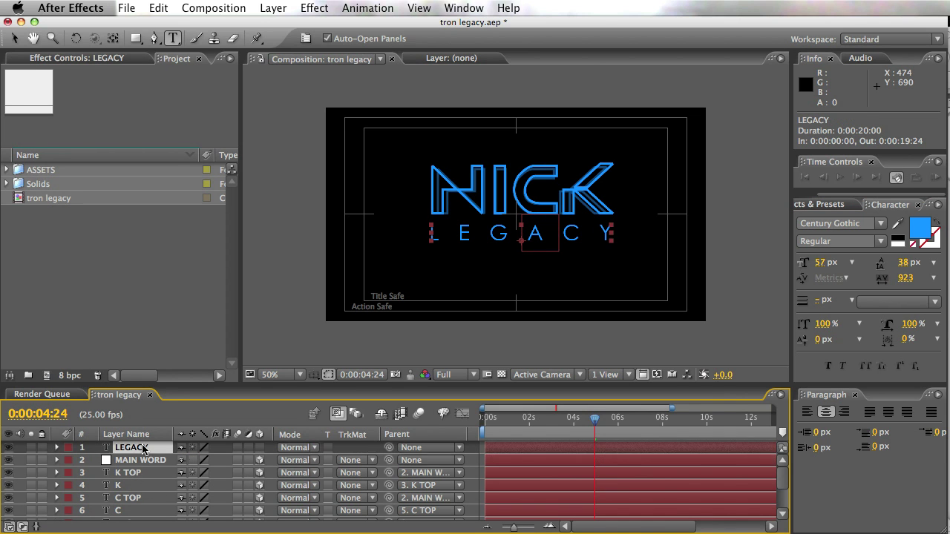
{"action": "left_click", "coordinate": [128, 473]}
{"action": "left_click", "coordinate": [130, 448]}
{"action": "key", "text": "p"}
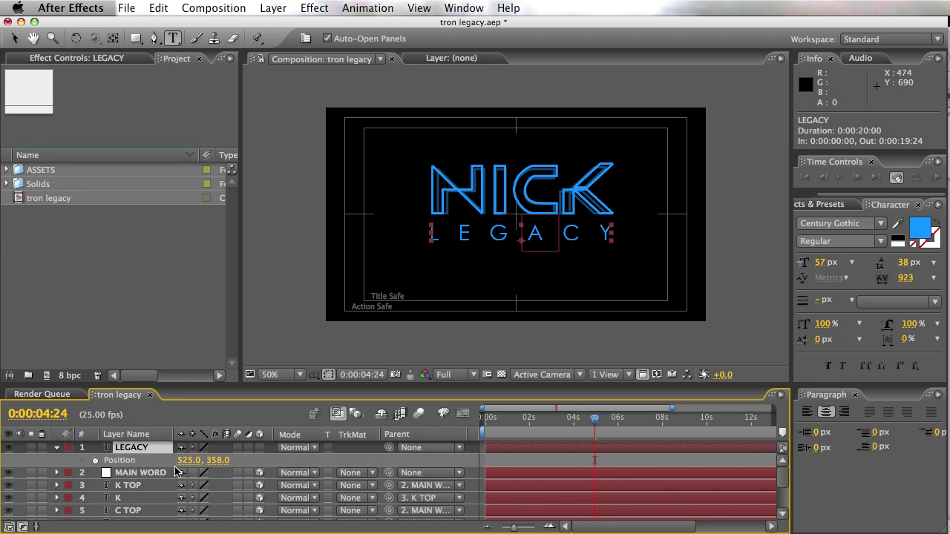
{"action": "left_click", "coordinate": [213, 460]}
{"action": "left_click", "coordinate": [540, 458]}
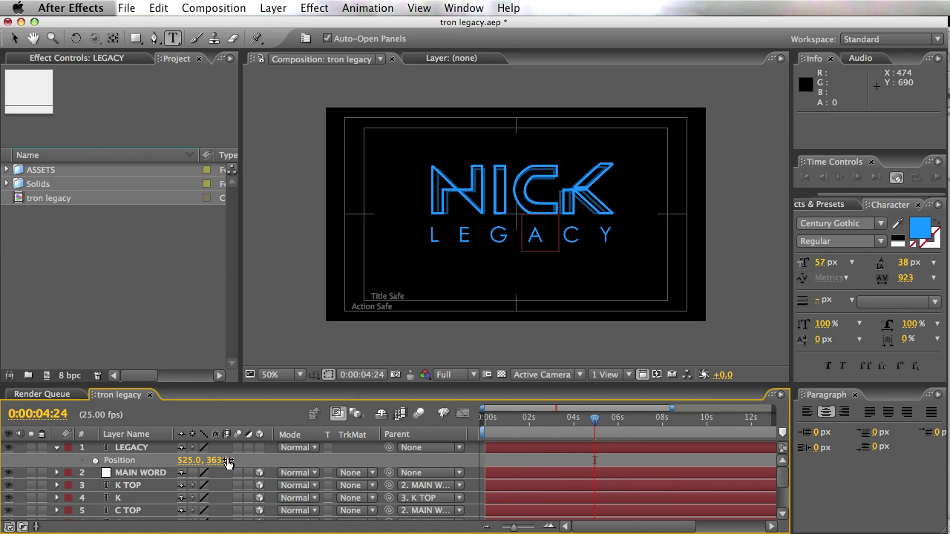
- Set LEGACY's font size to 46 px and tracking to 1000, and re-centre the layer at X position 516
{"action": "double_click", "coordinate": [145, 447]}
{"action": "left_click_drag", "start_coordinate": [823, 262], "coordinate": [810, 263]}
{"action": "left_click_drag", "start_coordinate": [898, 288], "coordinate": [914, 287]}
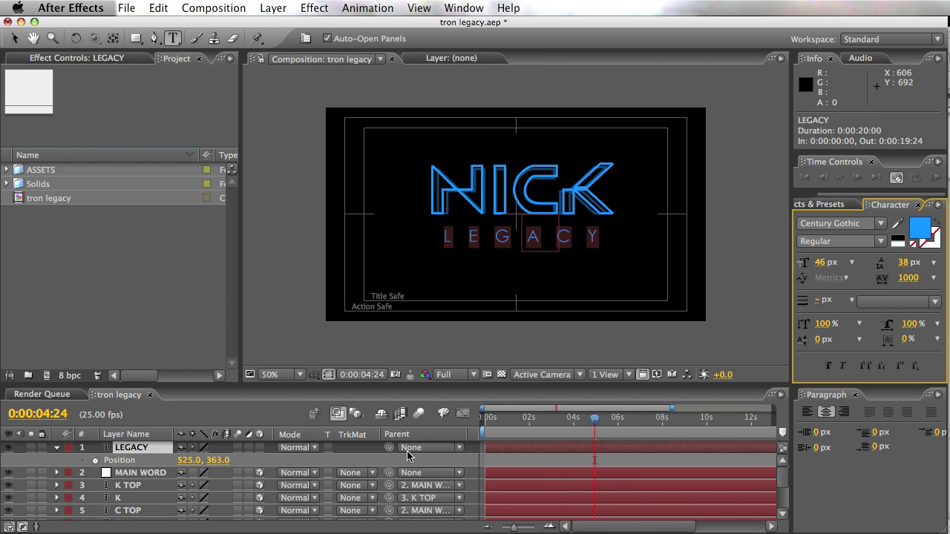
{"action": "left_click_drag", "start_coordinate": [192, 459], "coordinate": [182, 460]}
{"action": "left_click", "coordinate": [509, 462]}
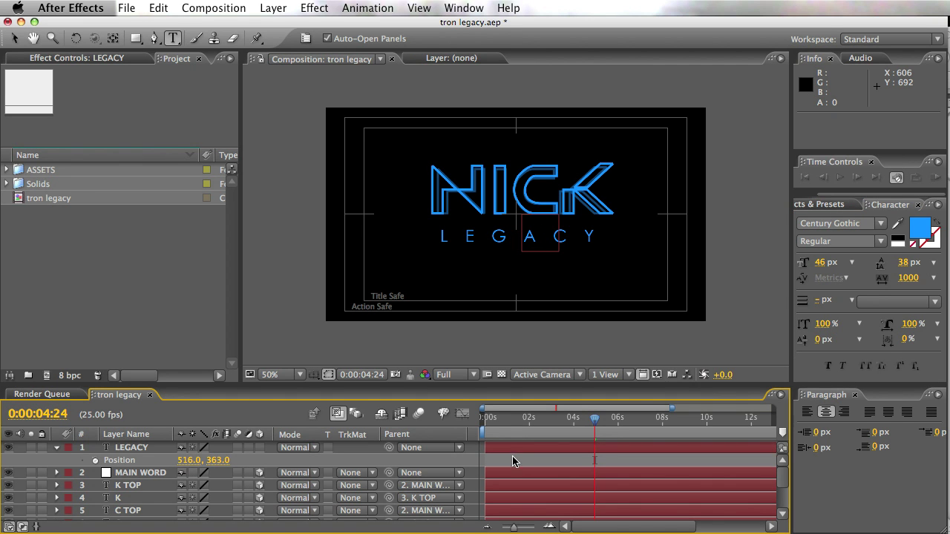
- Move the current time to N TOP's last keyframes at 0:00:02:24 and add a 100% Opacity keyframe to LEGACY there
{"action": "left_click_drag", "start_coordinate": [496, 422], "coordinate": [541, 439]}
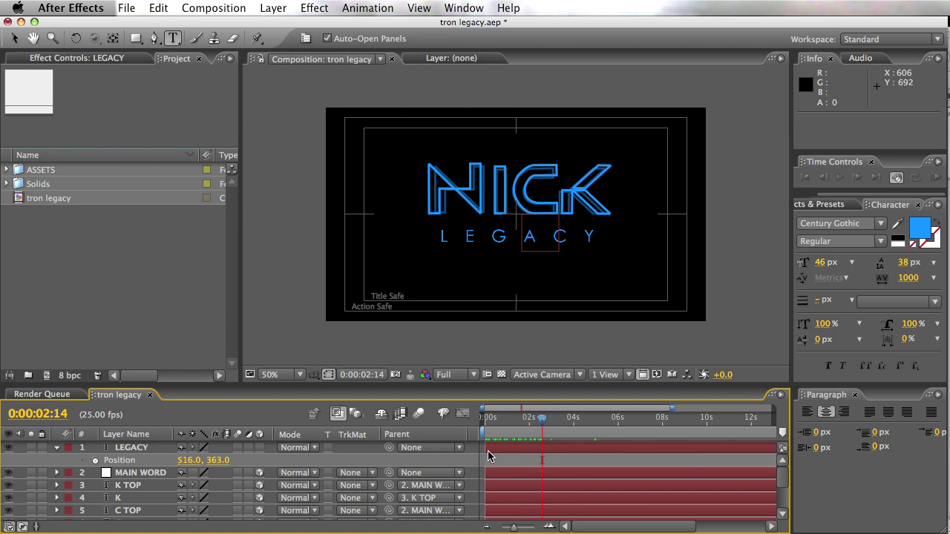
{"action": "scroll", "coordinate": [327, 496], "scroll_direction": "down", "scroll_amount": 5}
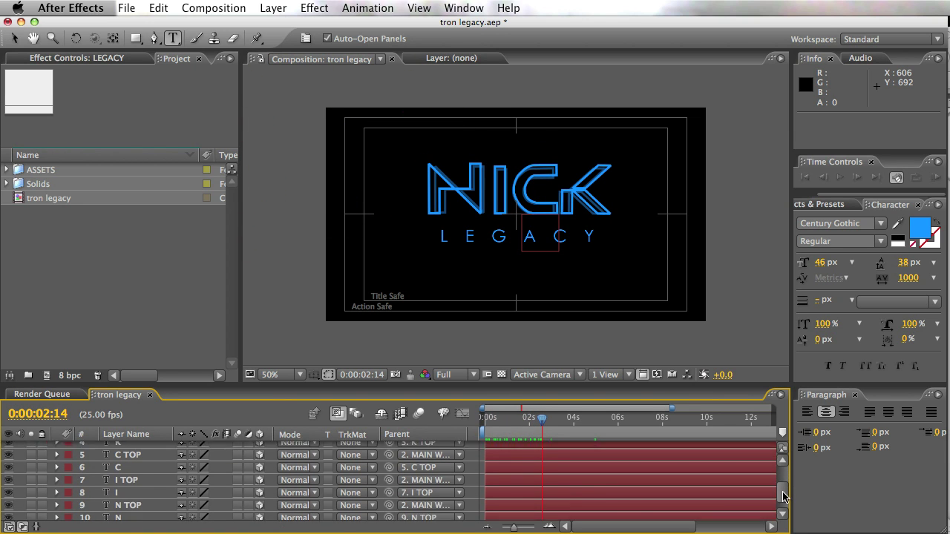
{"action": "left_click", "coordinate": [143, 487]}
{"action": "key", "text": "u"}
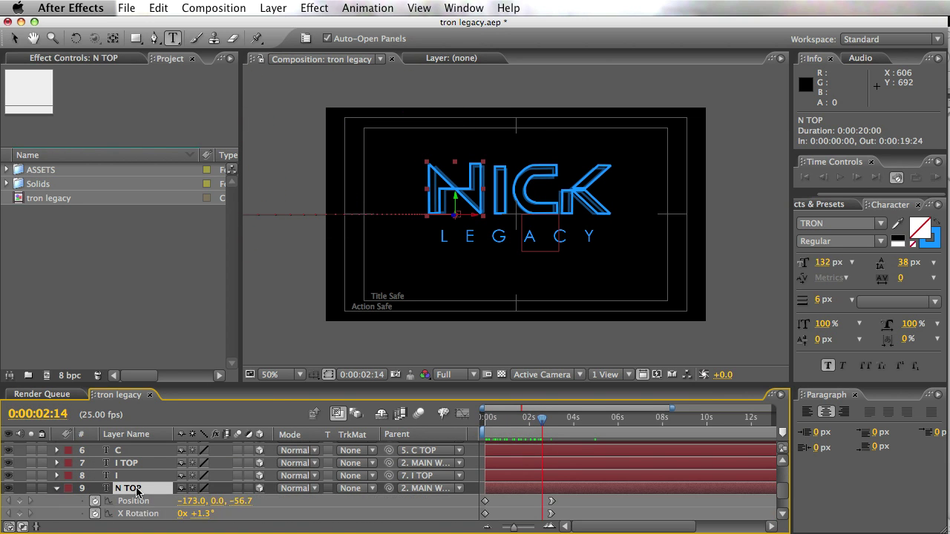
{"action": "key", "text": "k"}
{"action": "scroll", "coordinate": [780, 490], "scroll_direction": "up", "scroll_amount": 5}
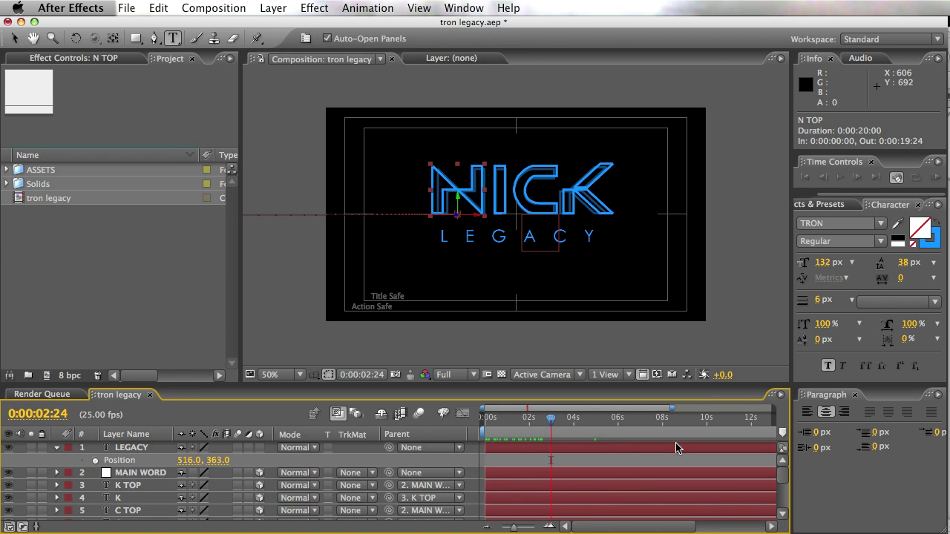
{"action": "left_click", "coordinate": [125, 448]}
{"action": "key", "text": "t"}
{"action": "left_click", "coordinate": [95, 461]}
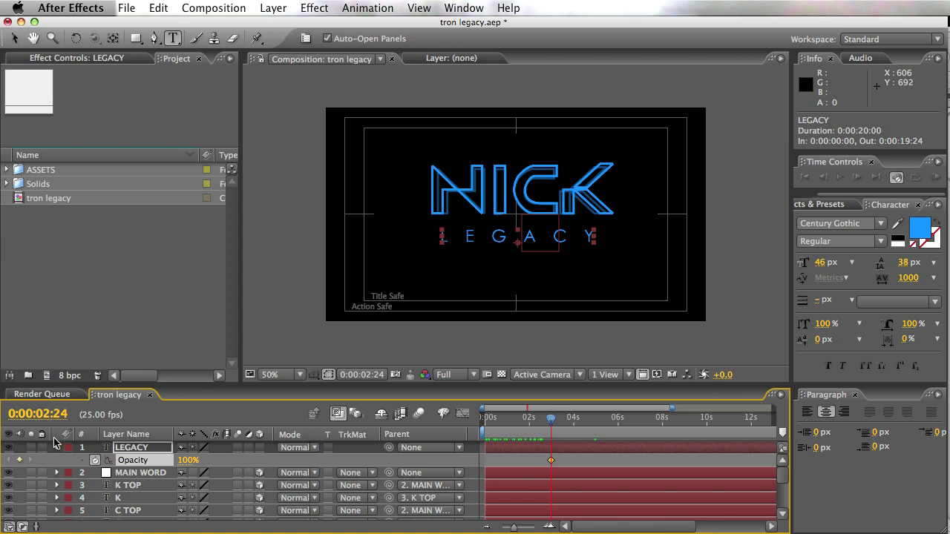
- Add a 100% Opacity keyframe to LEGACY at about 4 seconds and set its Opacity keyframe at 0:00:02:24 to 0%
{"action": "left_click", "coordinate": [56, 447]}
{"action": "left_click", "coordinate": [56, 448]}
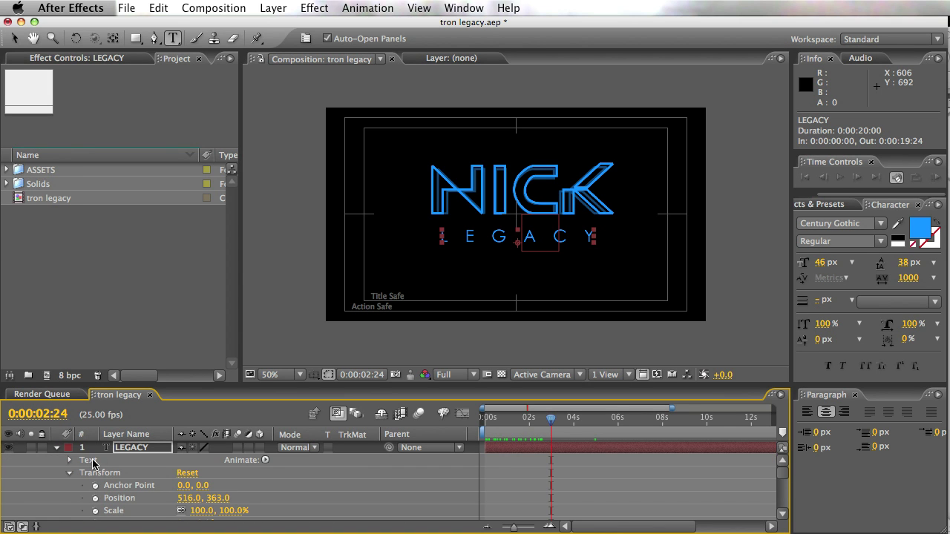
{"action": "mouse_move", "coordinate": [782, 475]}
{"action": "left_mouse_down"}
{"action": "mouse_move", "coordinate": [782, 488]}
{"action": "mouse_move", "coordinate": [779, 460]}
{"action": "left_mouse_up"}
{"action": "key", "text": "t"}
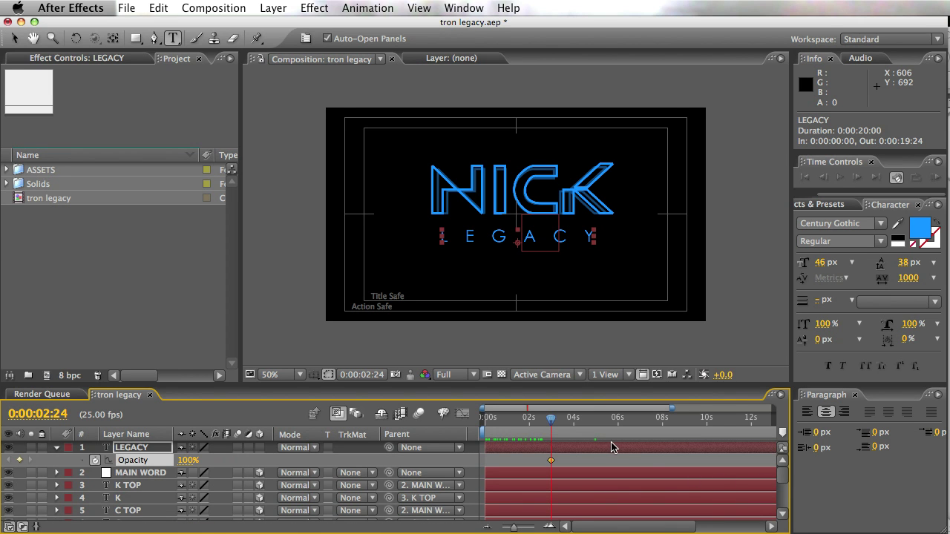
{"action": "left_click", "coordinate": [570, 426]}
{"action": "key", "text": "j"}
{"action": "left_click_drag", "start_coordinate": [185, 460], "coordinate": [50, 463]}
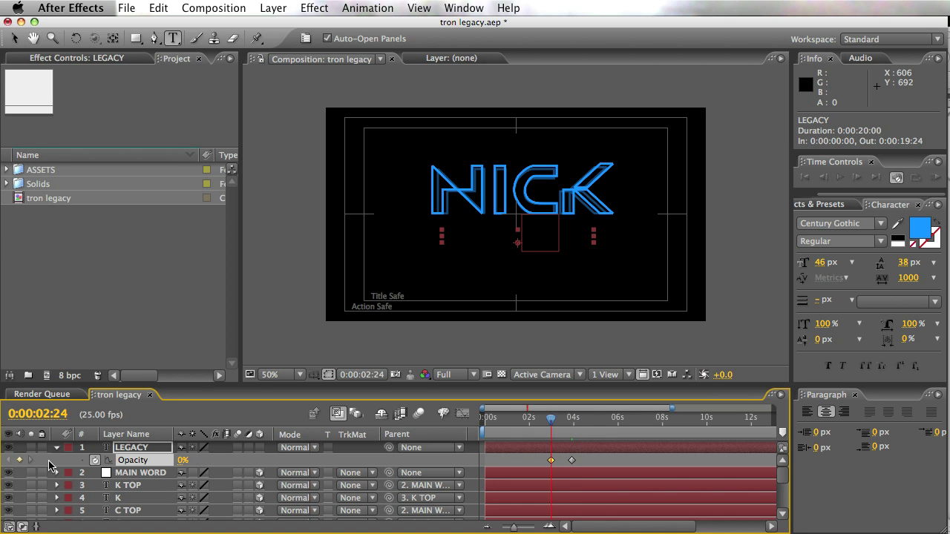
- Scrub through the timeline to check LEGACY's fade-in
{"action": "left_click_drag", "start_coordinate": [519, 423], "coordinate": [607, 438]}
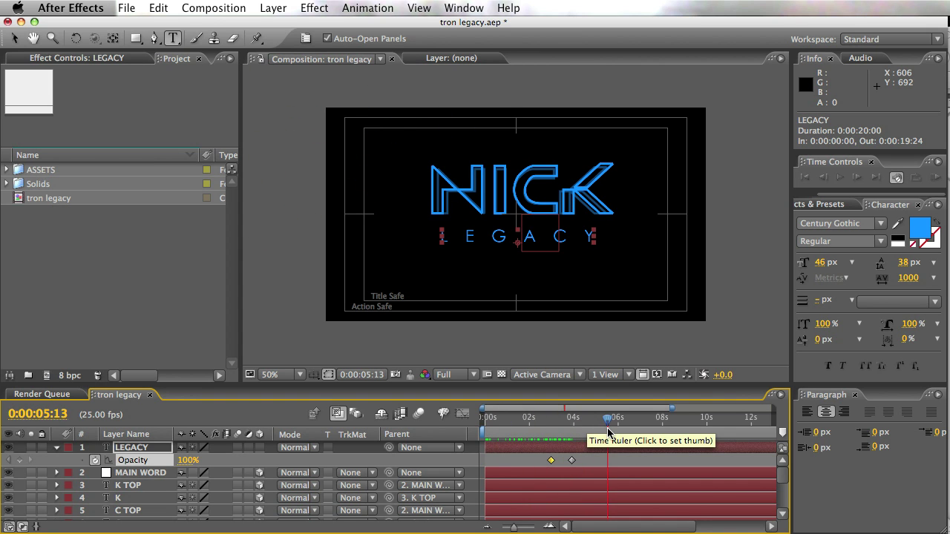
{"action": "left_click", "coordinate": [533, 456]}
{"action": "left_click_drag", "start_coordinate": [498, 422], "coordinate": [571, 447]}
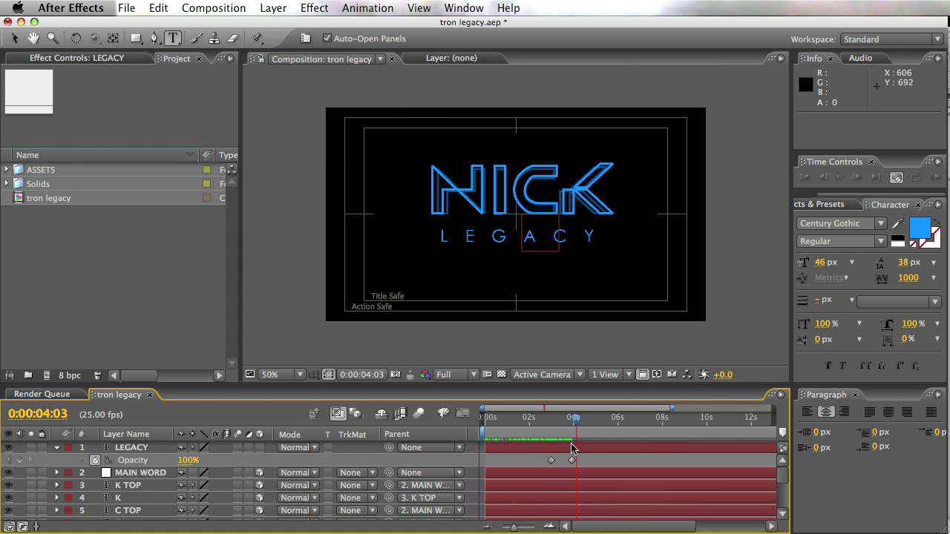
- Apply the Ramp effect to the LEGACY layer
{"action": "left_click", "coordinate": [163, 448]}
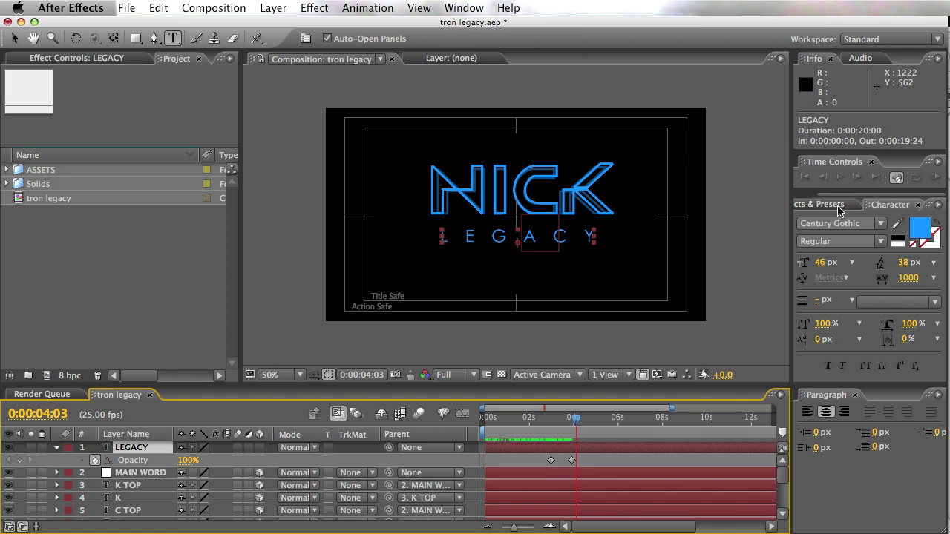
{"action": "left_click", "coordinate": [839, 212]}
{"action": "left_click", "coordinate": [867, 219]}
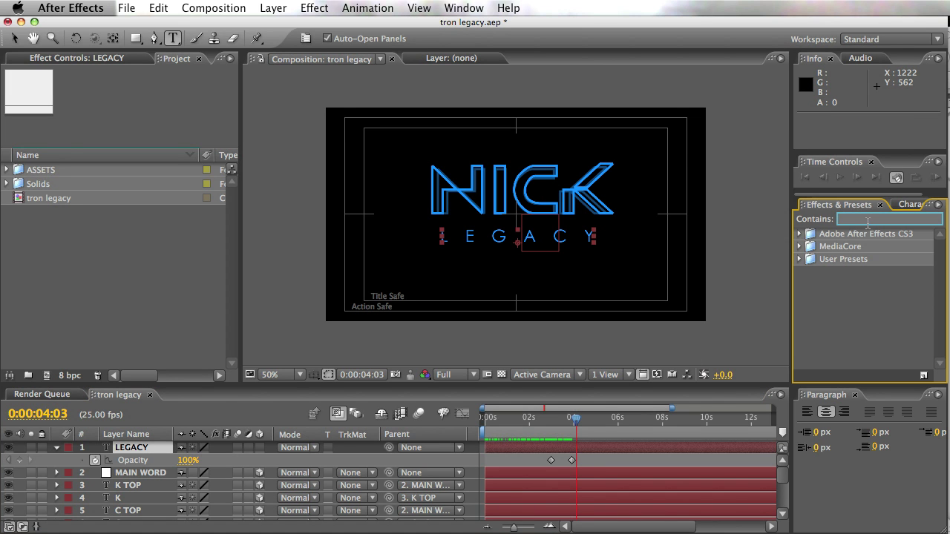
{"action": "type", "text": "ramp"}
{"action": "left_click_drag", "start_coordinate": [868, 271], "coordinate": [592, 450]}
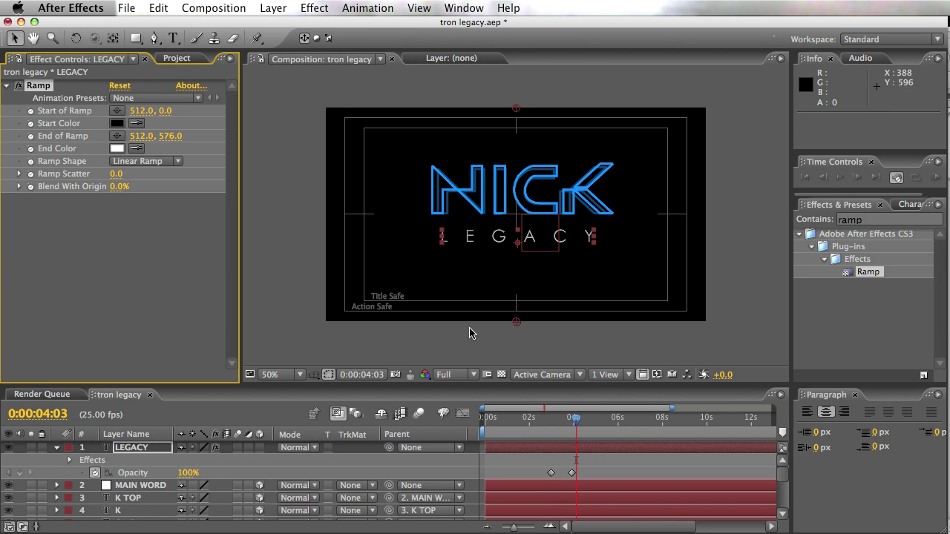
- Place LEGACY's ramp start point below the text at about 520, 382 and its end point above the text at about 514, 294
{"action": "left_click", "coordinate": [117, 110]}
{"action": "left_click", "coordinate": [516, 251]}
{"action": "left_click_drag", "start_coordinate": [518, 257], "coordinate": [518, 221]}
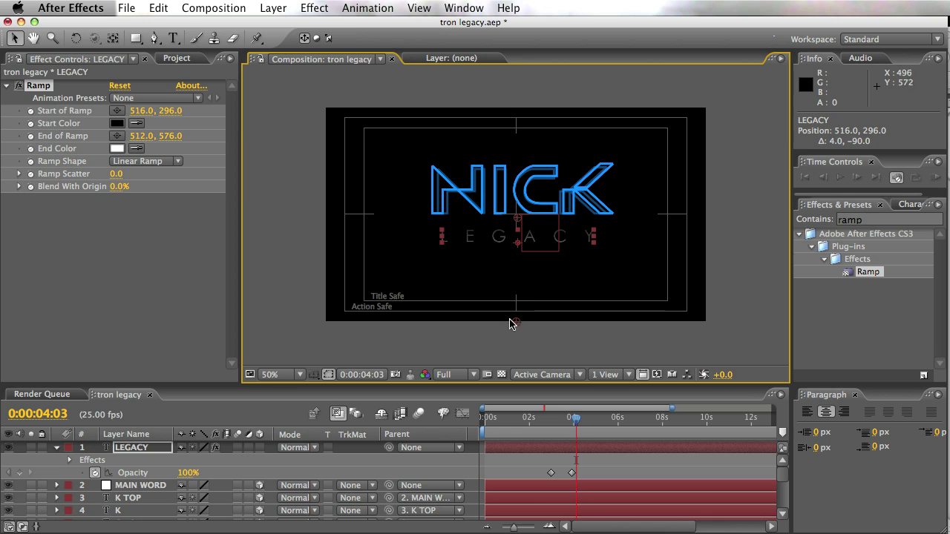
{"action": "left_click_drag", "start_coordinate": [517, 324], "coordinate": [515, 259]}
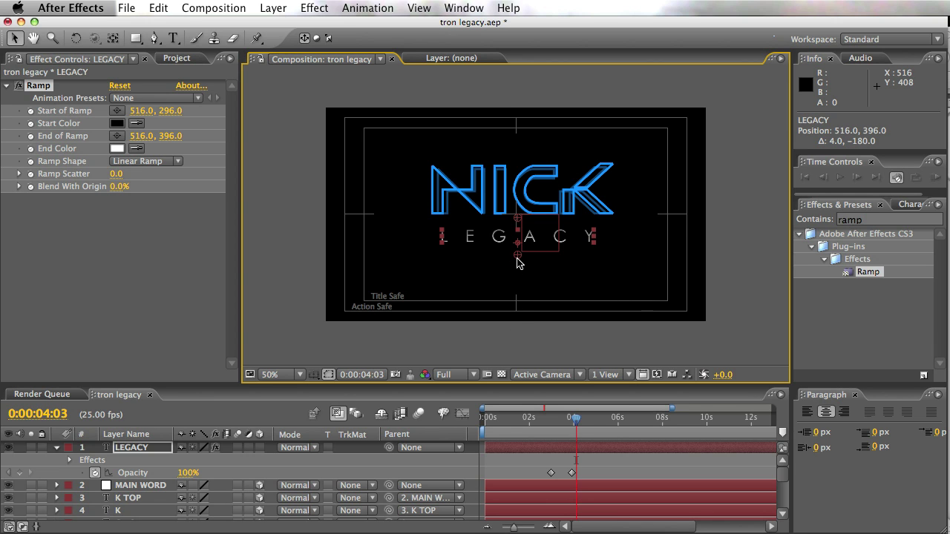
{"action": "mouse_move", "coordinate": [514, 219]}
{"action": "left_mouse_down"}
{"action": "mouse_move", "coordinate": [525, 274]}
{"action": "mouse_move", "coordinate": [518, 282]}
{"action": "mouse_move", "coordinate": [517, 223]}
{"action": "left_mouse_up"}
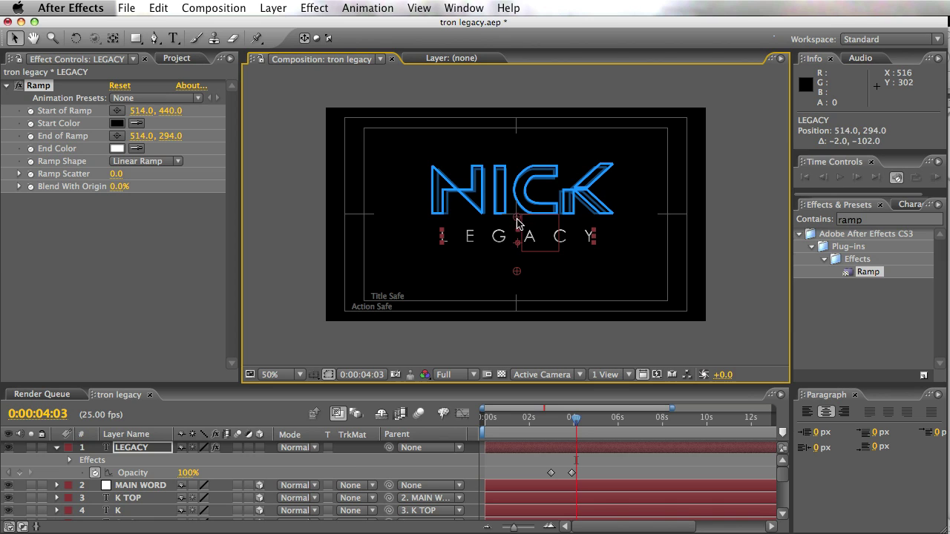
{"action": "left_click_drag", "start_coordinate": [516, 272], "coordinate": [519, 250]}
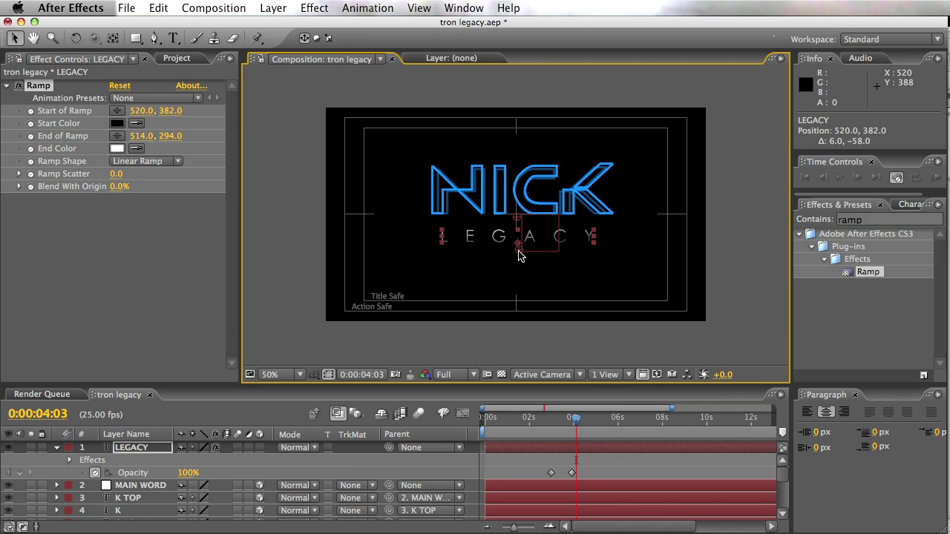
- Set the ramp's End Color to the saved light blue and lower its start point to about 516, 396
{"action": "left_click", "coordinate": [116, 148]}
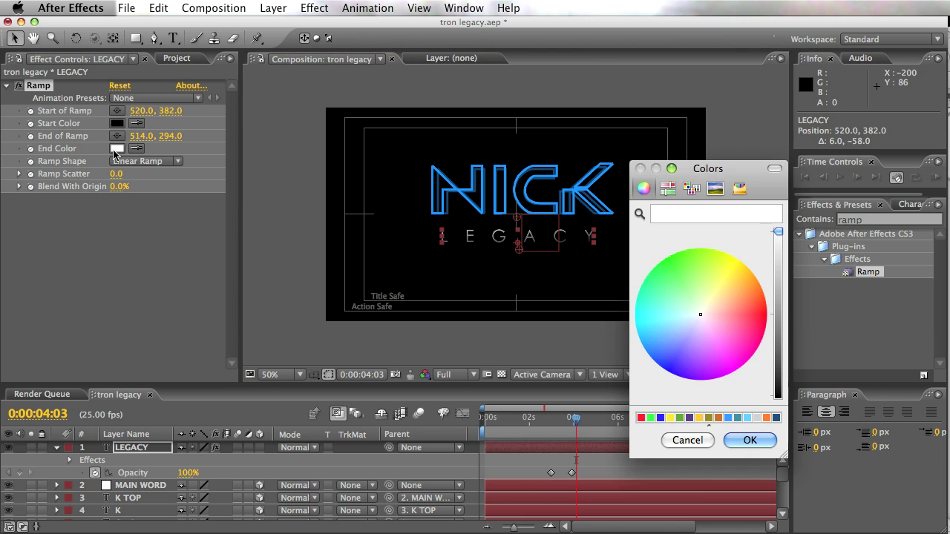
{"action": "left_click", "coordinate": [732, 418]}
{"action": "left_click", "coordinate": [748, 441]}
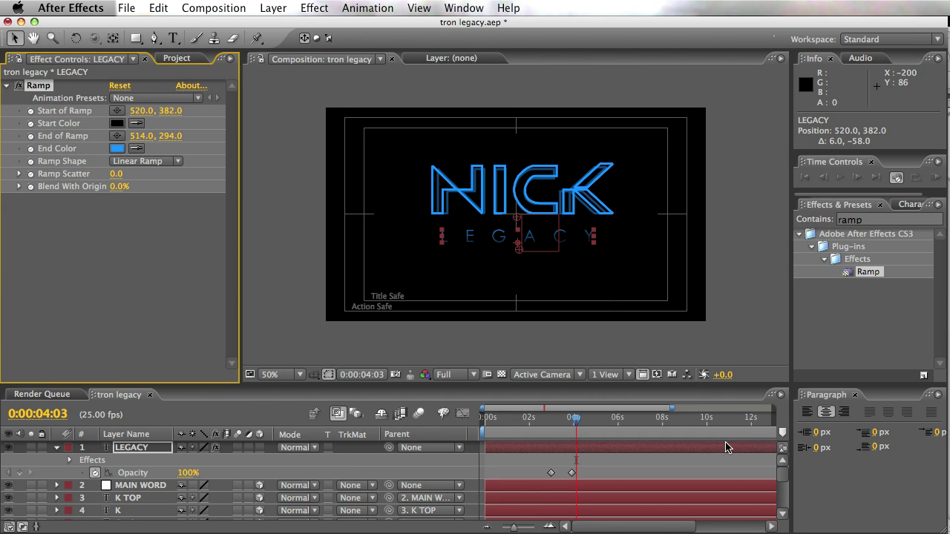
{"action": "left_click_drag", "start_coordinate": [519, 256], "coordinate": [517, 261]}
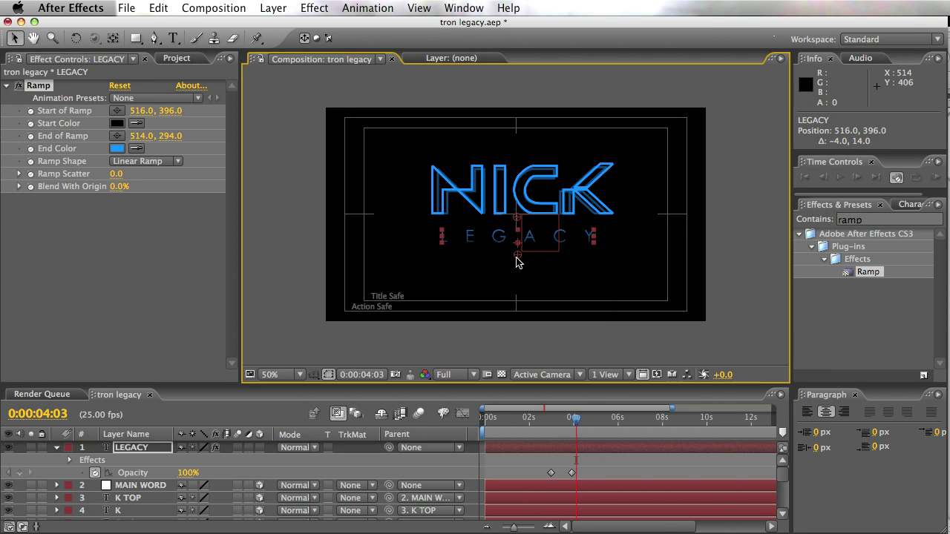
{"action": "left_click", "coordinate": [526, 459]}
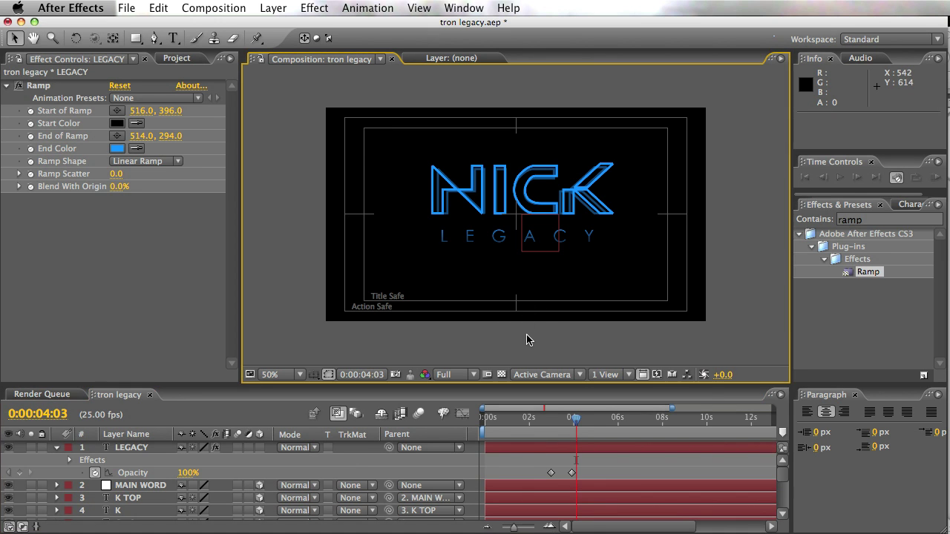
- Inspect the title in an enlarged composition view at 100% and turn off the title/action safe guides
{"action": "key", "text": "grave"}
{"action": "key", "text": "period"}
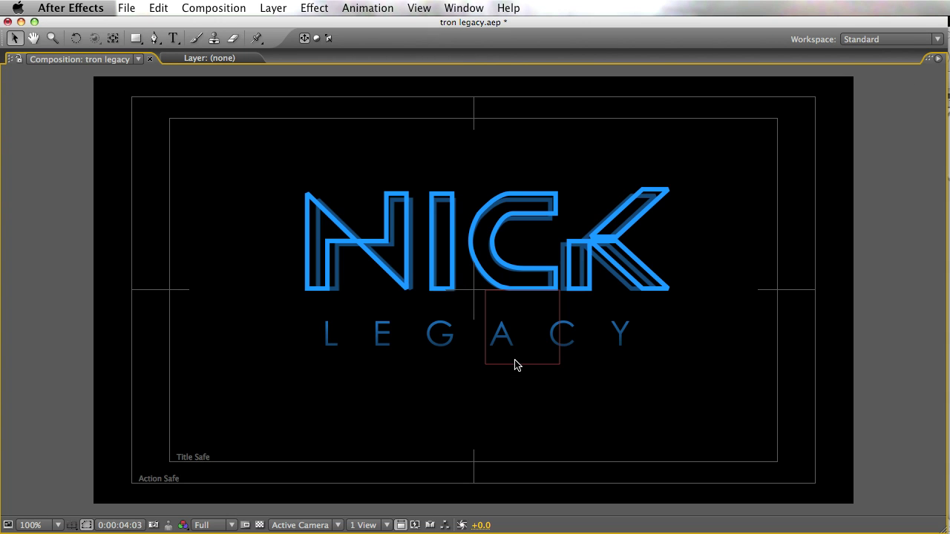
{"action": "left_click", "coordinate": [72, 525]}
{"action": "left_click", "coordinate": [108, 530]}
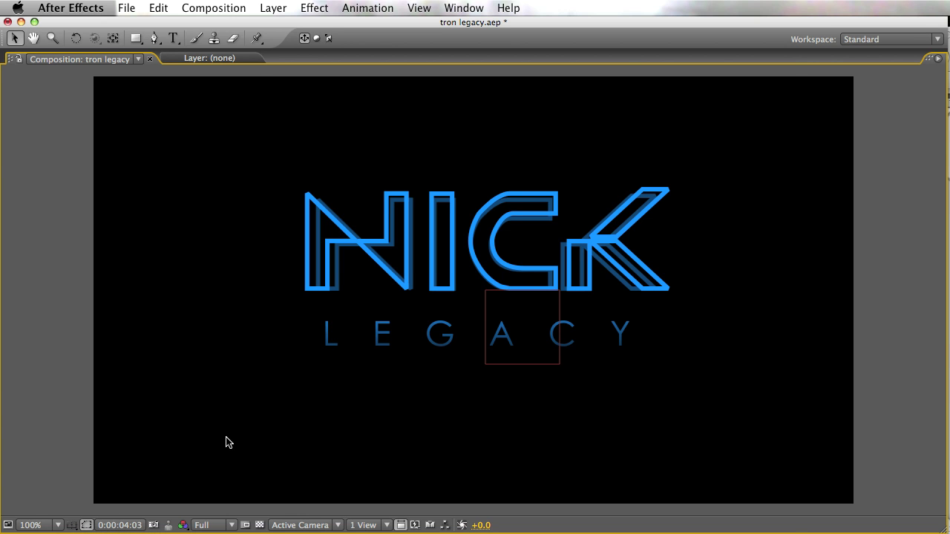
{"action": "key", "text": "grave"}
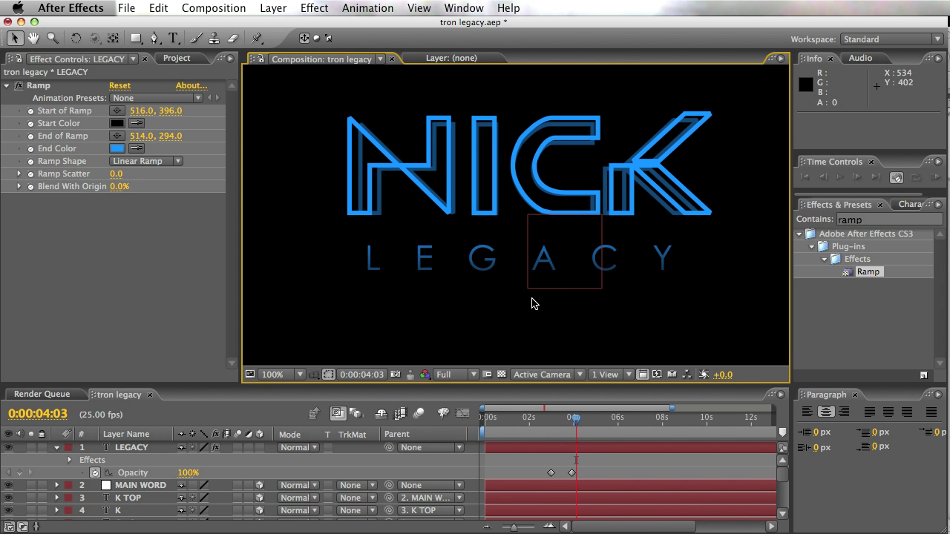
{"action": "key", "text": "comma"}
{"action": "left_click_drag", "start_coordinate": [576, 417], "coordinate": [604, 426]}
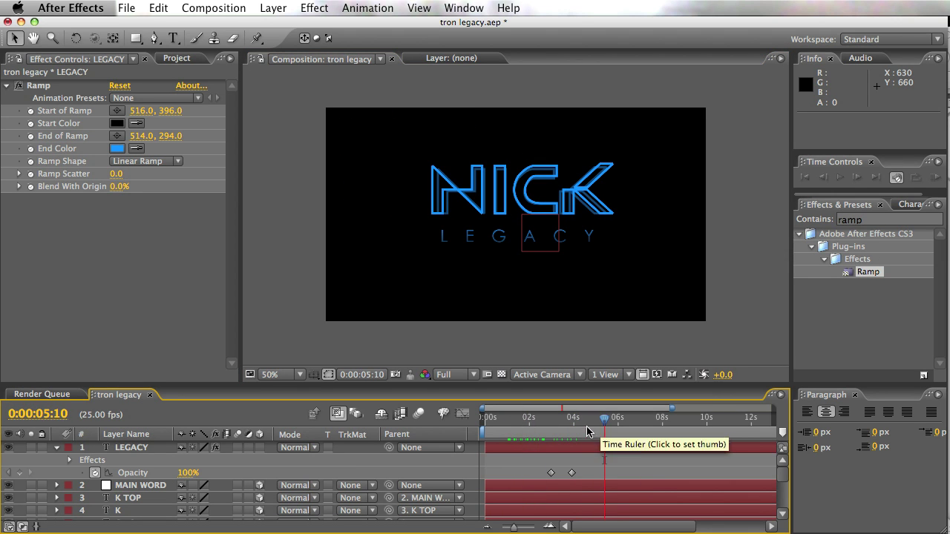
- Collapse the expanded properties of all layers in the timeline and deselect the layers
{"action": "key", "text": "super+a"}
{"action": "left_click", "coordinate": [57, 447]}
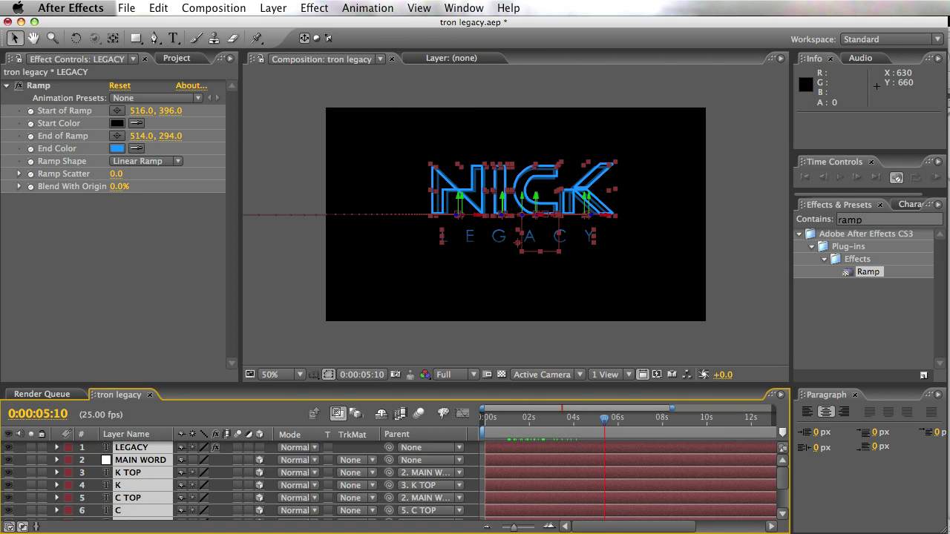
{"action": "key", "text": "super+shift+a"}
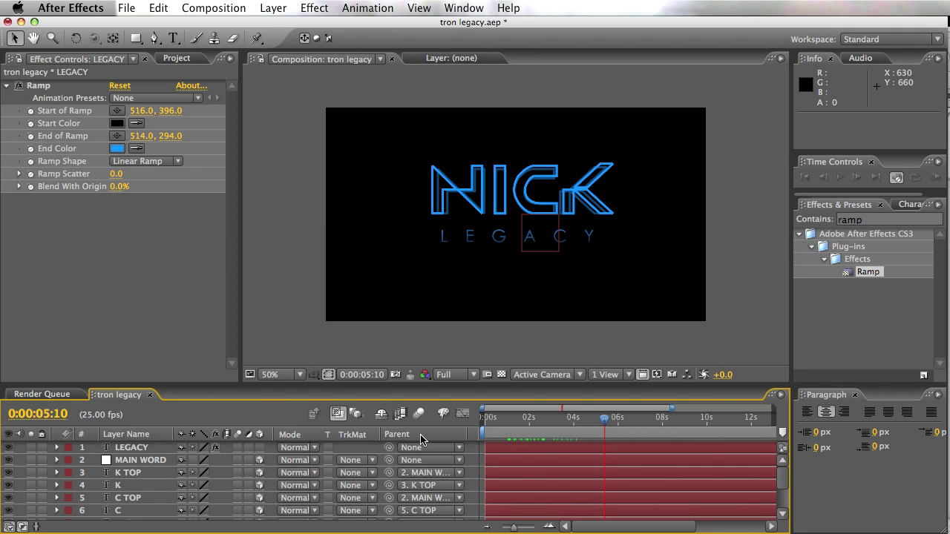
{"action": "left_click_drag", "start_coordinate": [498, 423], "coordinate": [587, 423]}
{"action": "scroll", "coordinate": [771, 484], "scroll_direction": "down", "scroll_amount": 5}
{"action": "scroll", "coordinate": [780, 492], "scroll_direction": "up", "scroll_amount": 5}
- Add a 100% Opacity keyframe to the K TOP layer at 0:00:04:09
{"action": "left_click", "coordinate": [143, 477]}
{"action": "left_click", "coordinate": [124, 493], "text": "shift"}
{"action": "mouse_move", "coordinate": [577, 435]}
{"action": "left_mouse_down"}
{"action": "mouse_move", "coordinate": [517, 435]}
{"action": "mouse_move", "coordinate": [594, 434]}
{"action": "left_mouse_up"}
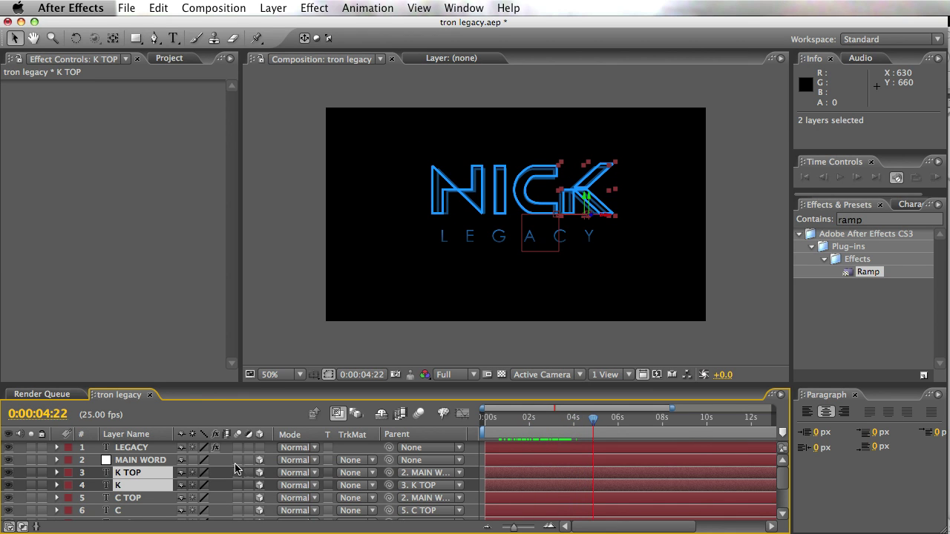
{"action": "left_click", "coordinate": [134, 498]}
{"action": "left_click", "coordinate": [137, 475]}
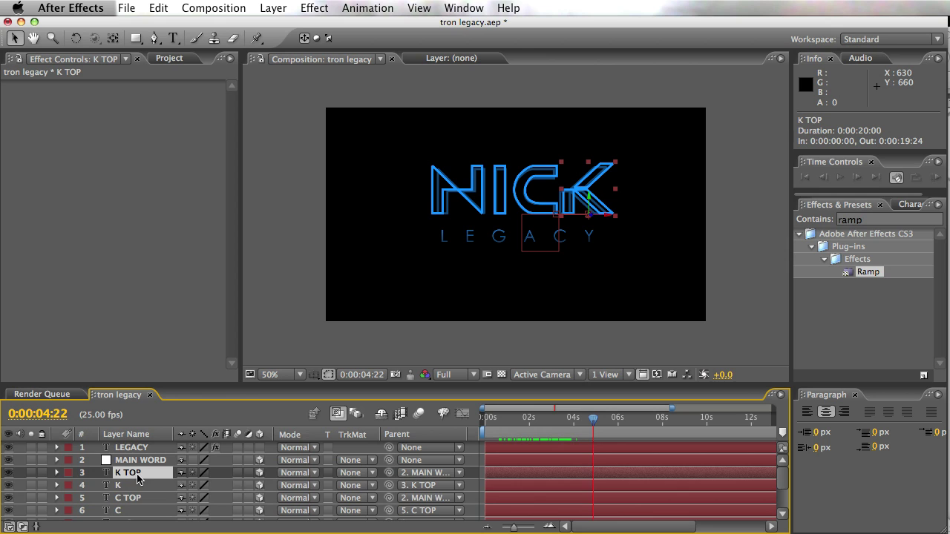
{"action": "key", "text": "t"}
{"action": "mouse_move", "coordinate": [568, 433]}
{"action": "left_mouse_down"}
{"action": "mouse_move", "coordinate": [532, 432]}
{"action": "mouse_move", "coordinate": [581, 433]}
{"action": "left_mouse_up"}
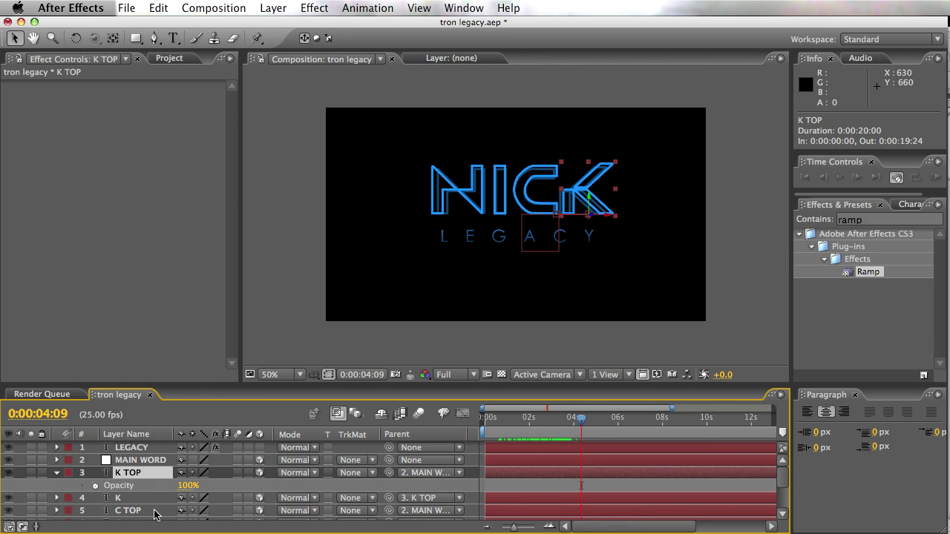
{"action": "left_click", "coordinate": [95, 486]}
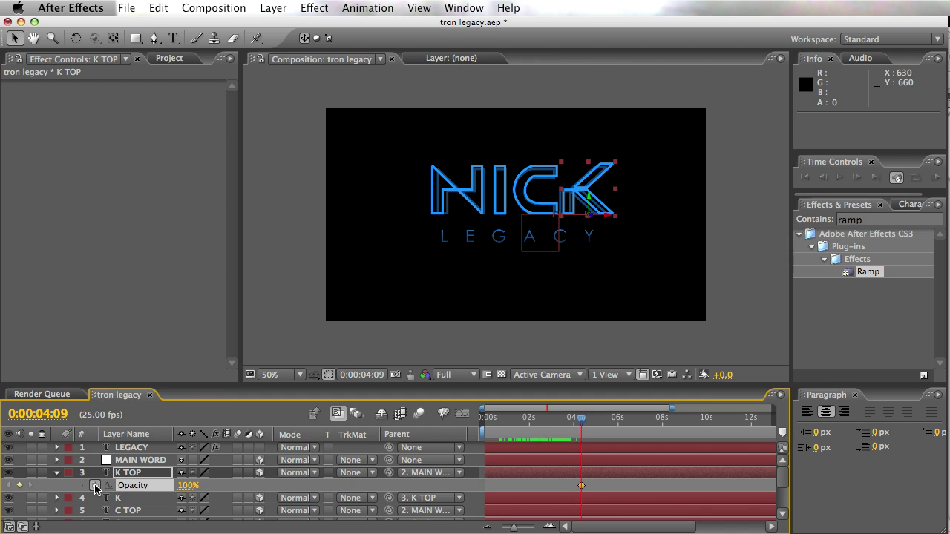
- Make K TOP flicker by setting its Opacity to 0% at 0:00:04:10 and back to 100% at 0:00:04:11
{"action": "key", "text": "Page_Down"}
{"action": "key", "text": "Page_Up"}
{"action": "key", "text": "Page_Down"}
{"action": "left_click", "coordinate": [189, 485]}
{"action": "type", "text": "0"}
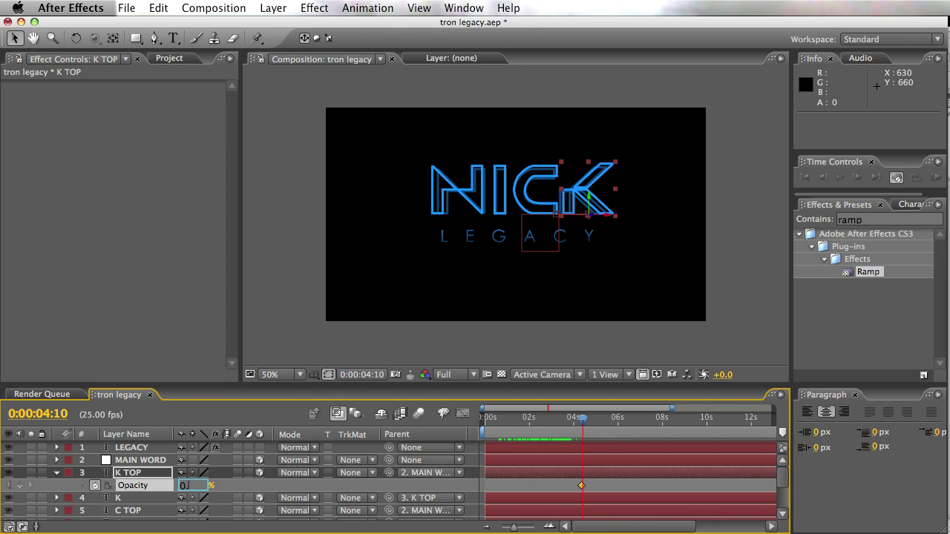
{"action": "key", "text": "Return"}
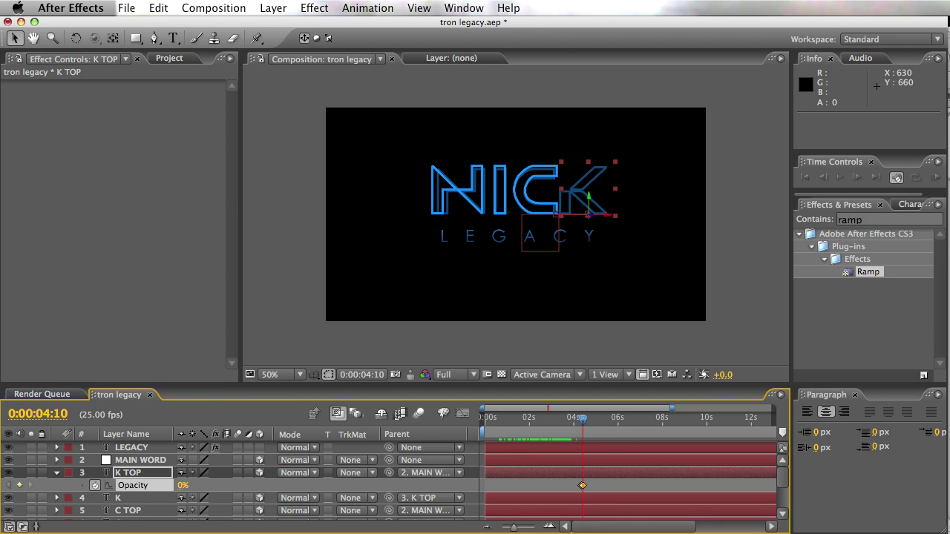
{"action": "key", "text": "Page_Down"}
{"action": "left_click", "coordinate": [180, 486]}
{"action": "key", "text": "Return"}
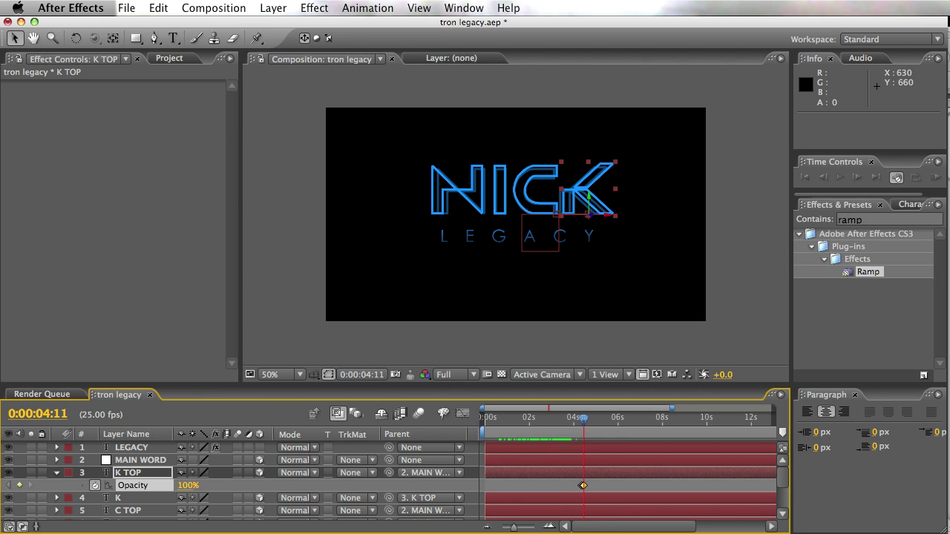
- Copy K TOP's three Opacity flicker keyframes and paste them at 0:00:04:24
{"action": "key", "text": "super+c"}
{"action": "mouse_move", "coordinate": [593, 428]}
{"action": "left_mouse_down"}
{"action": "mouse_move", "coordinate": [614, 428]}
{"action": "mouse_move", "coordinate": [595, 428]}
{"action": "left_mouse_up"}
{"action": "key", "text": "super+v"}
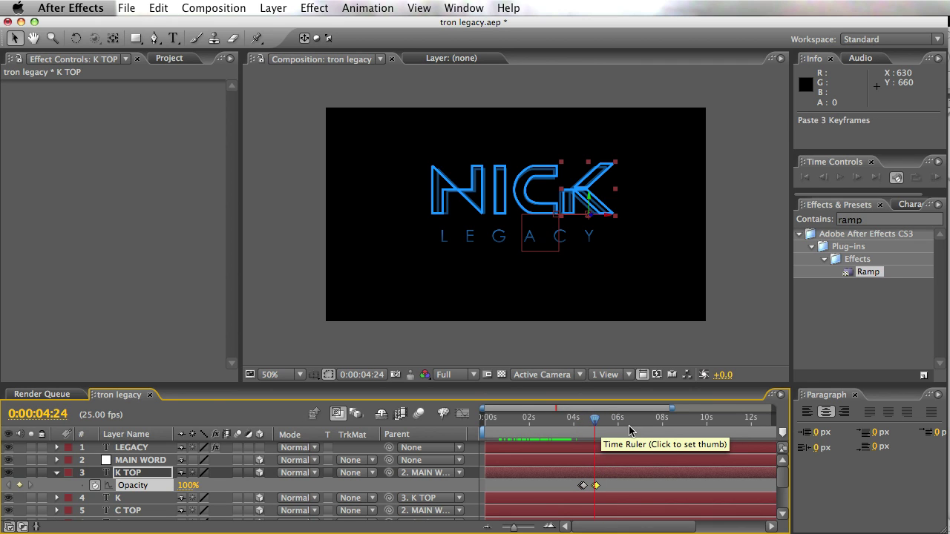